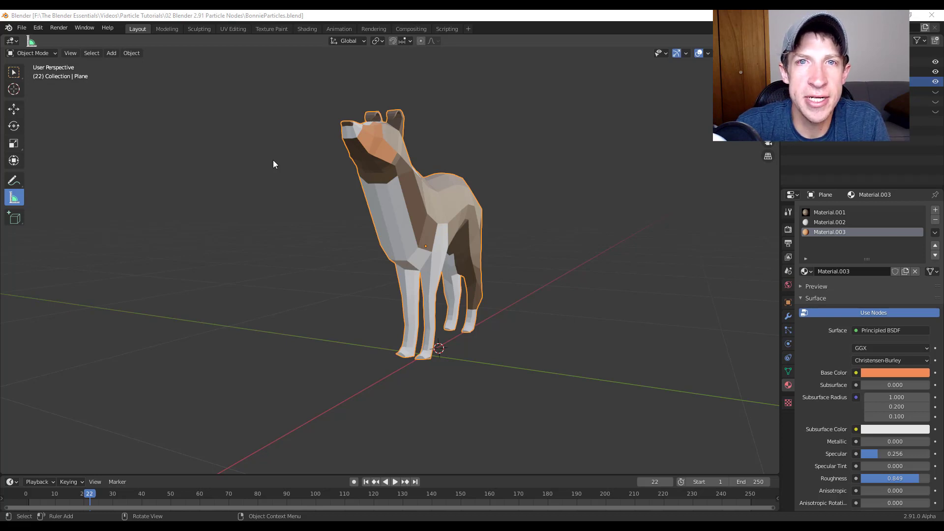
middle_click_drag(604, 318, 591, 309)
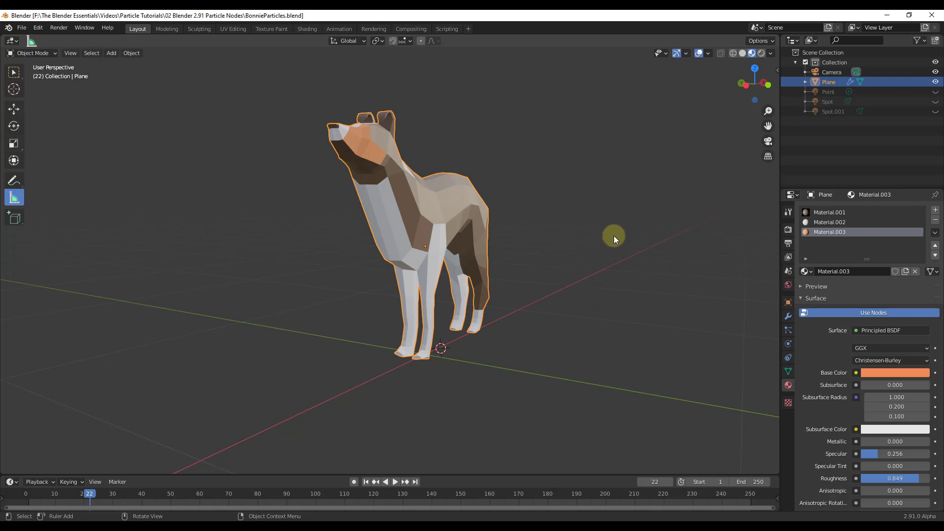
middle_click_drag(554, 234, 531, 238)
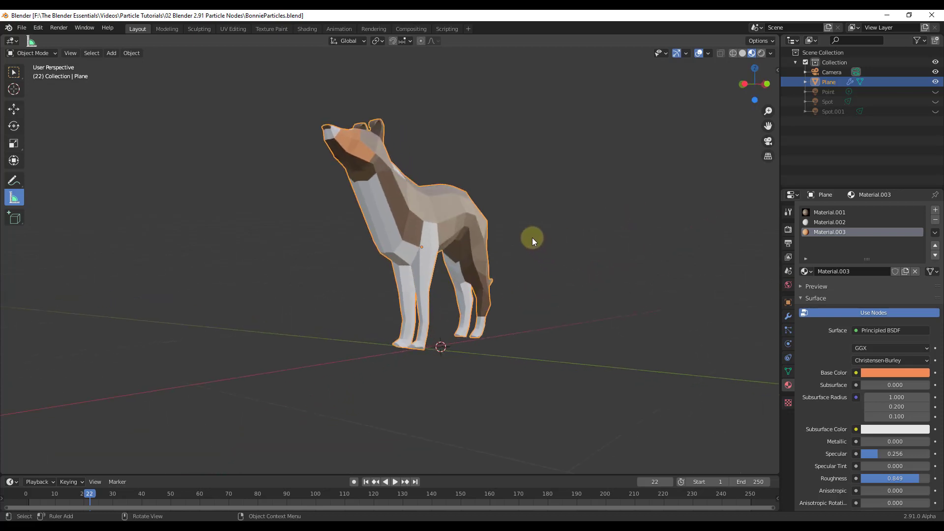
middle_click_drag(423, 226, 397, 219)
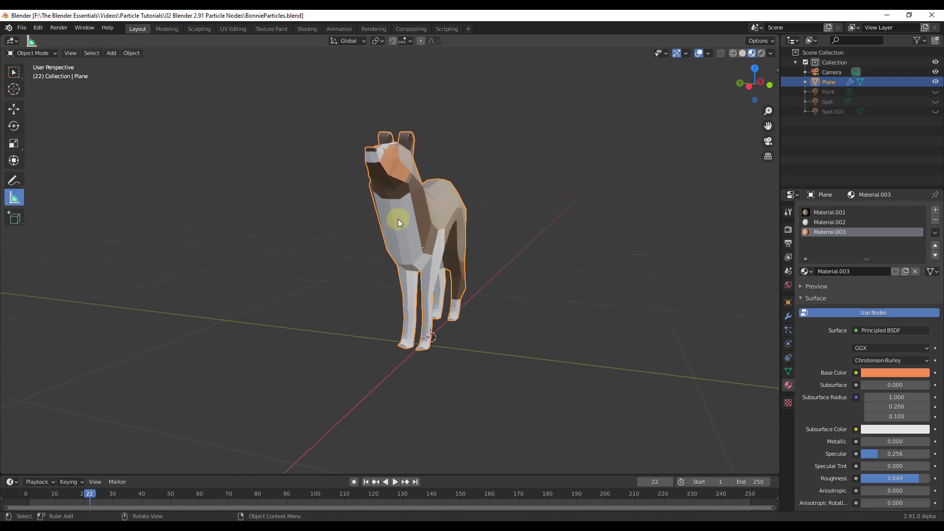
scroll(396, 223, "up", 1)
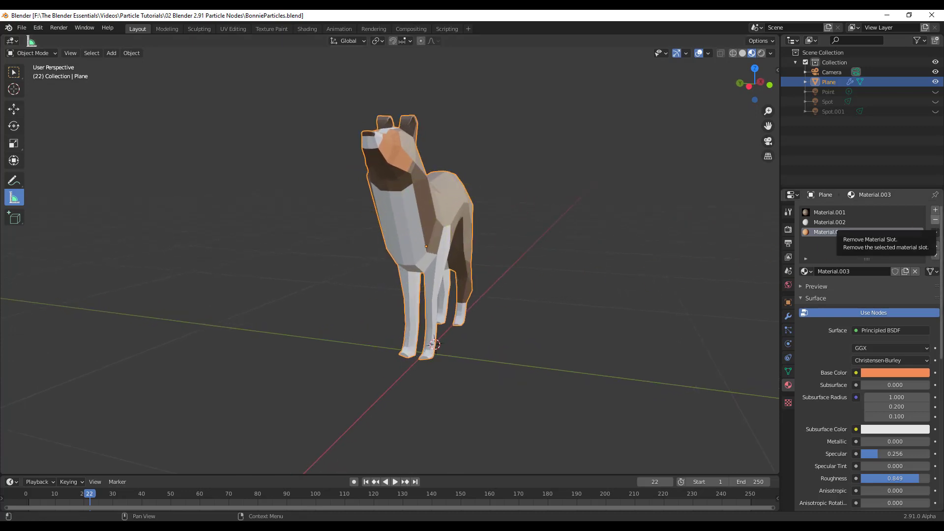
Step: Switch to the web browser and go through blender.org's download page to the Blender Experimental builds
key("alt+Tab")
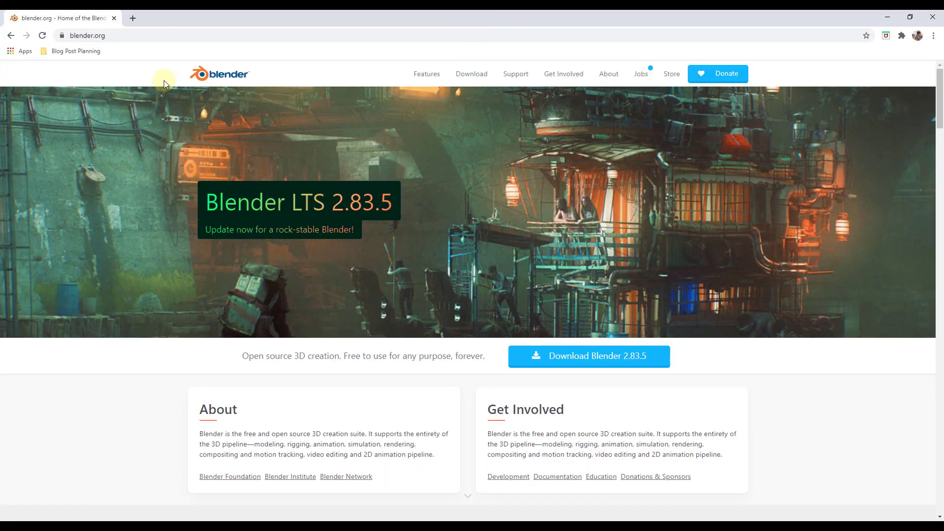
left_click(570, 358)
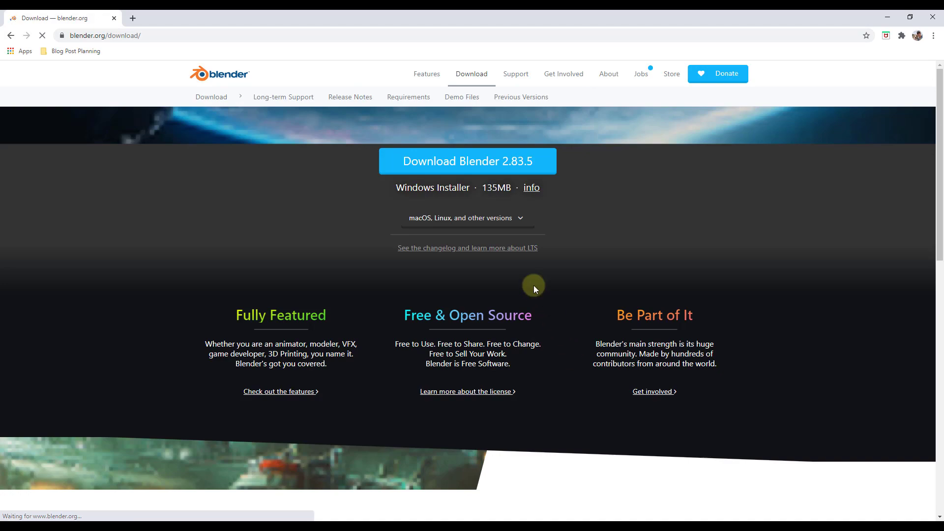
scroll(474, 199, "down", 8)
scroll(458, 219, "down", 3)
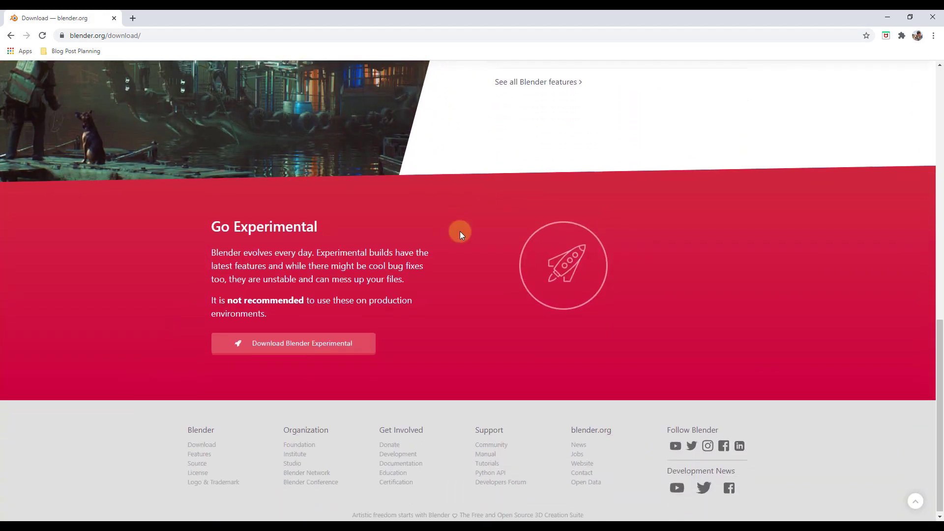
left_click(297, 344)
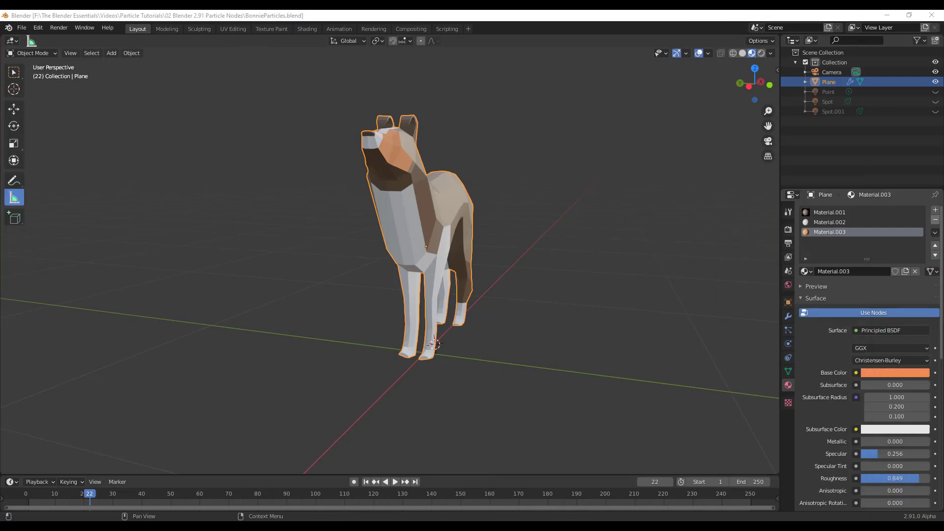
Step: Enable Developer Extras in the Interface preferences and New Particle System in the Experimental preferences
left_click(509, 249)
middle_click_drag(567, 246, 494, 223)
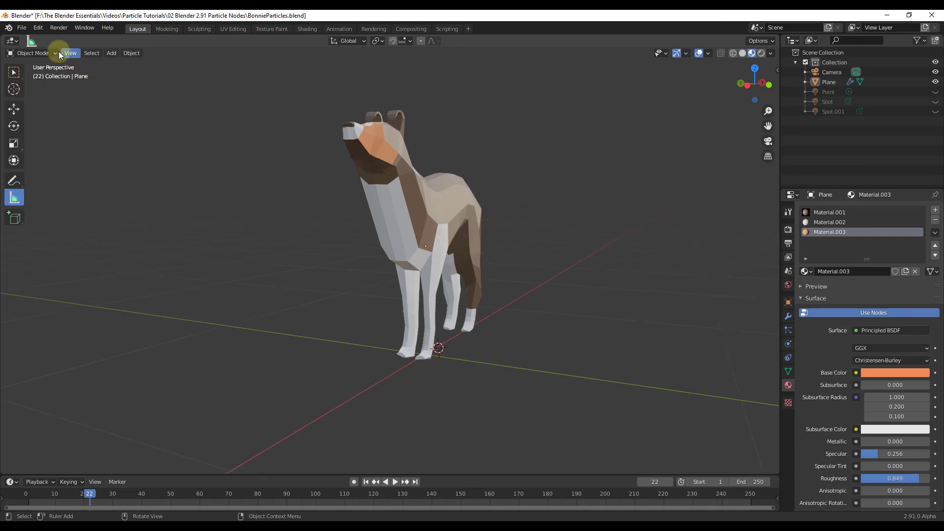
left_click(38, 28)
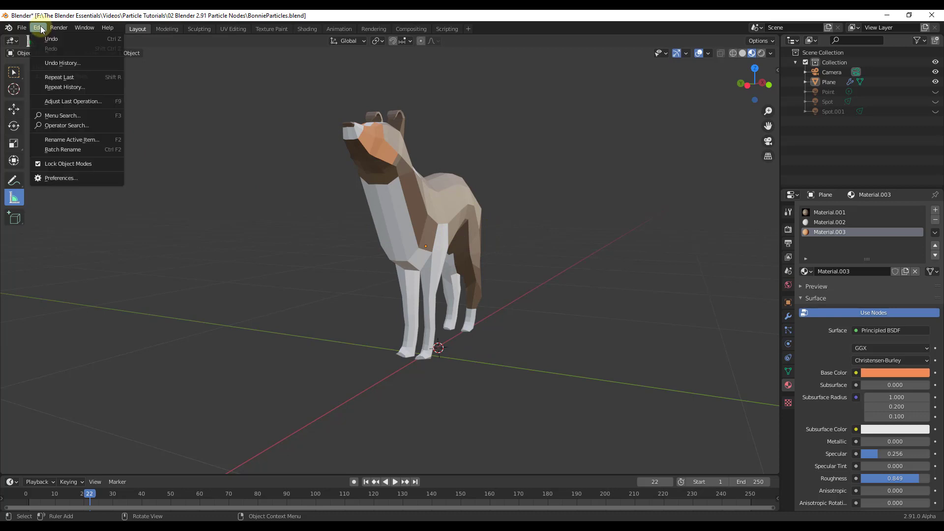
left_click(62, 179)
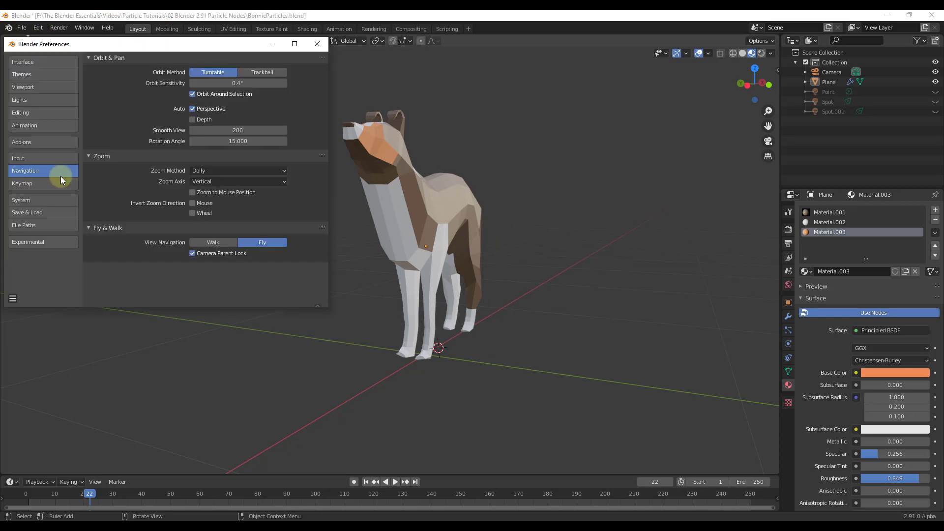
left_click(44, 63)
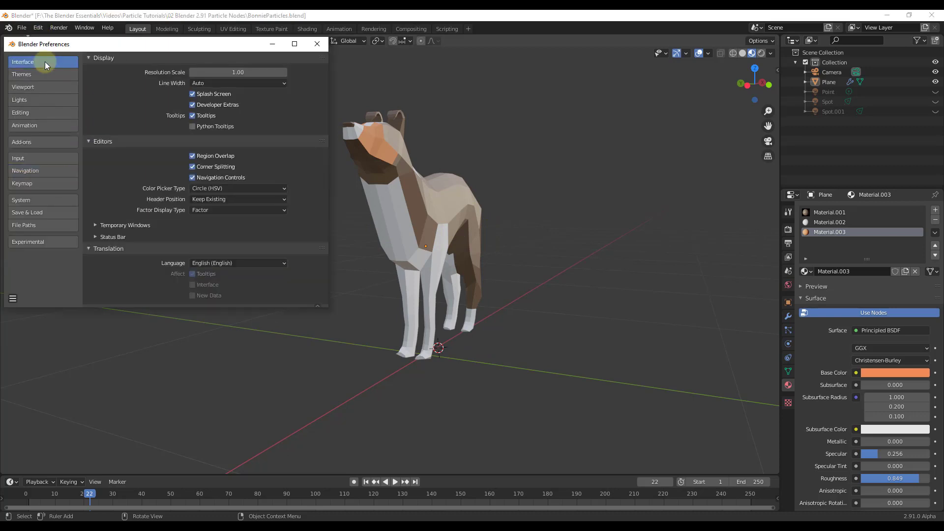
left_click(192, 105)
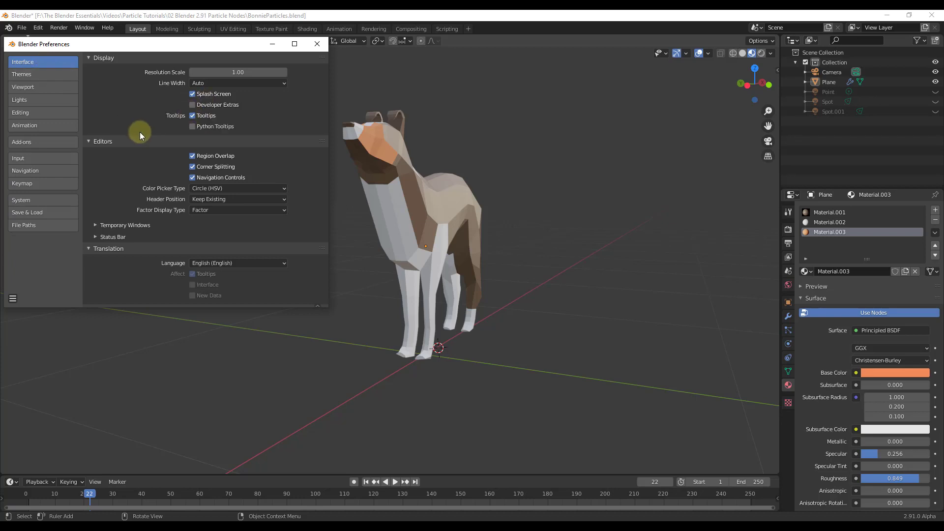
left_click(193, 104)
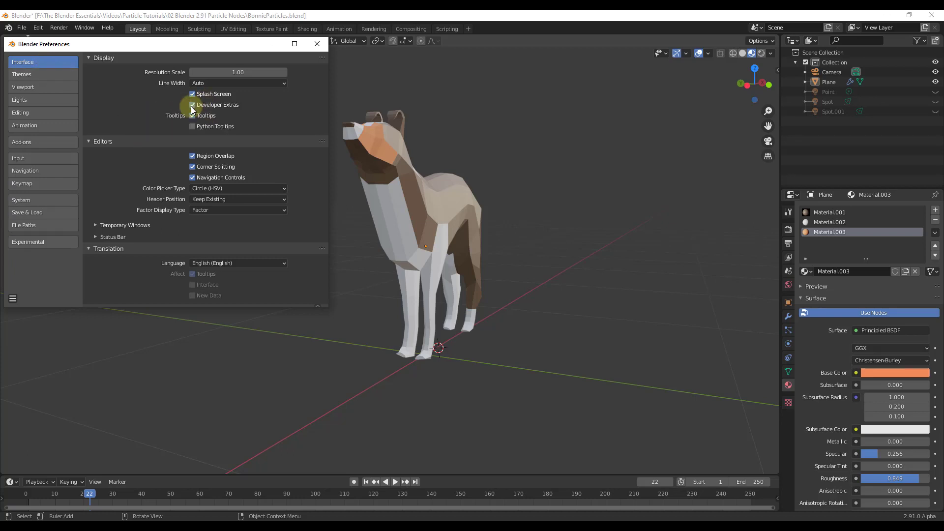
left_click(39, 243)
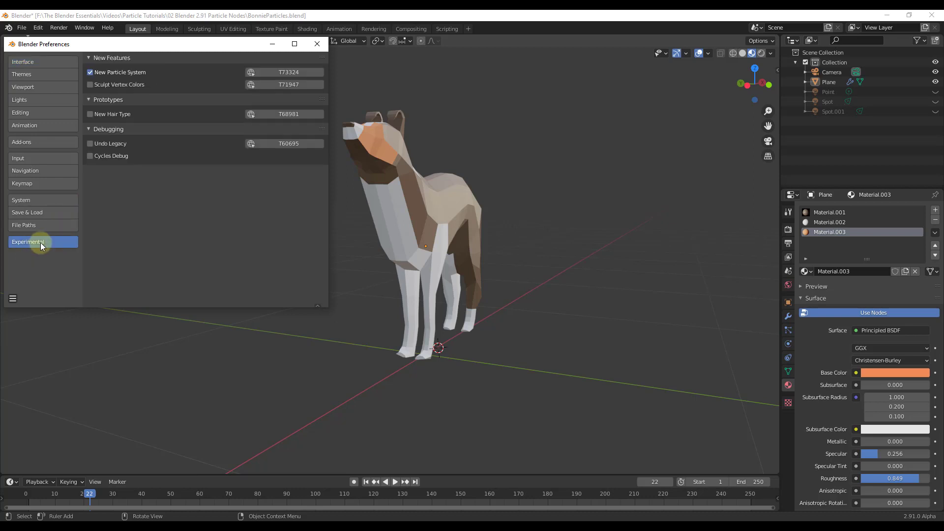
left_click(91, 73)
Step: Examine the work plan of the Particles Nodes task T73324 in the web browser, then return to Blender and close the preferences
left_click(273, 72)
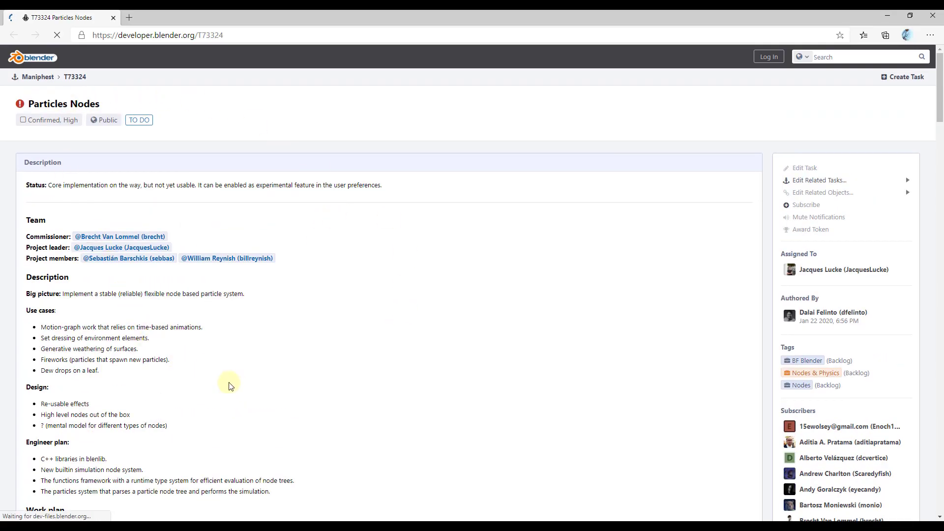
scroll(230, 384, "down", 15)
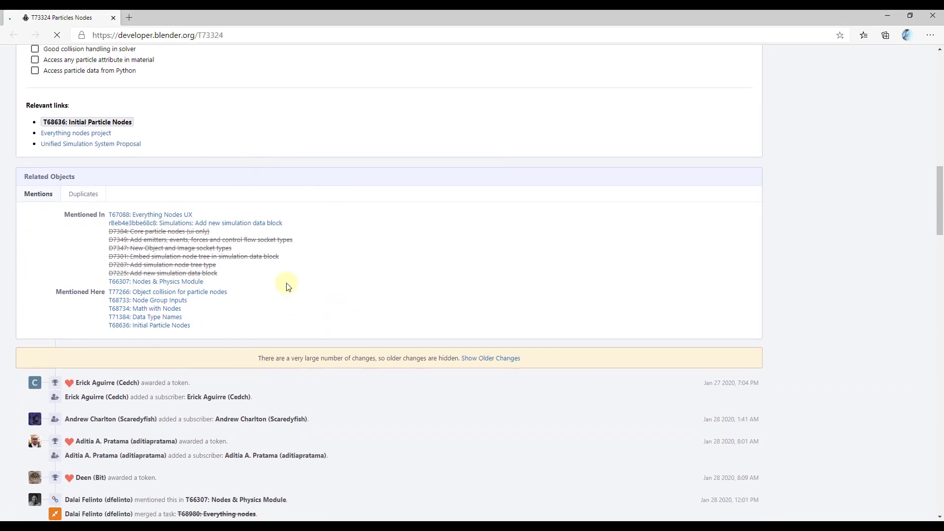
scroll(293, 333, "down", 6)
scroll(373, 356, "down", 3)
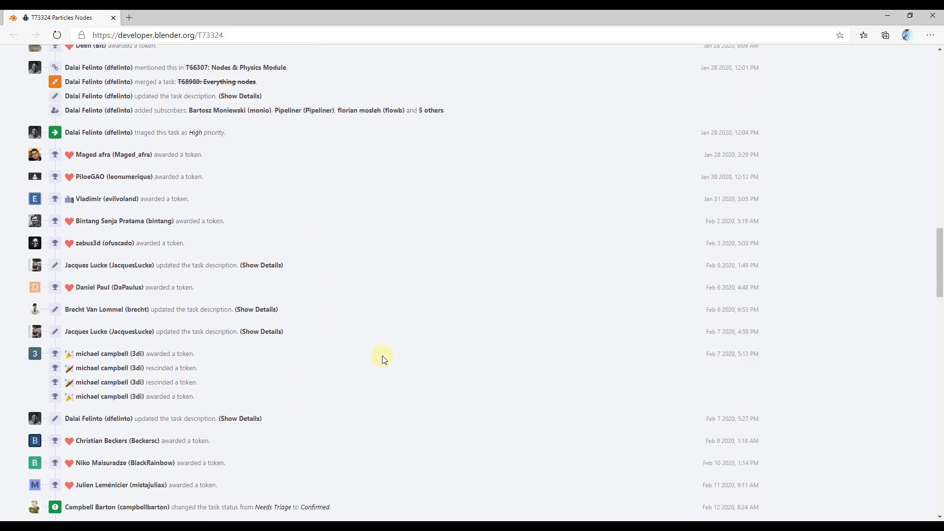
scroll(382, 358, "up", 20)
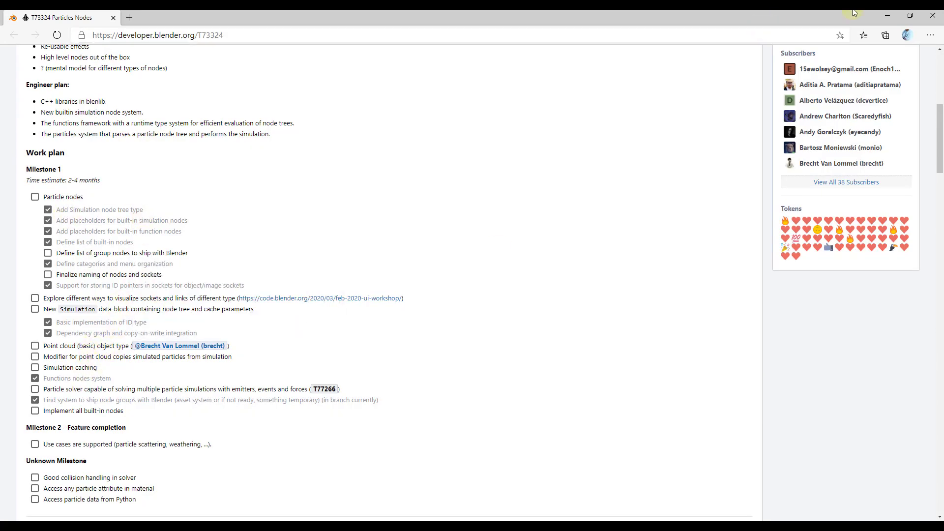
left_click(886, 17)
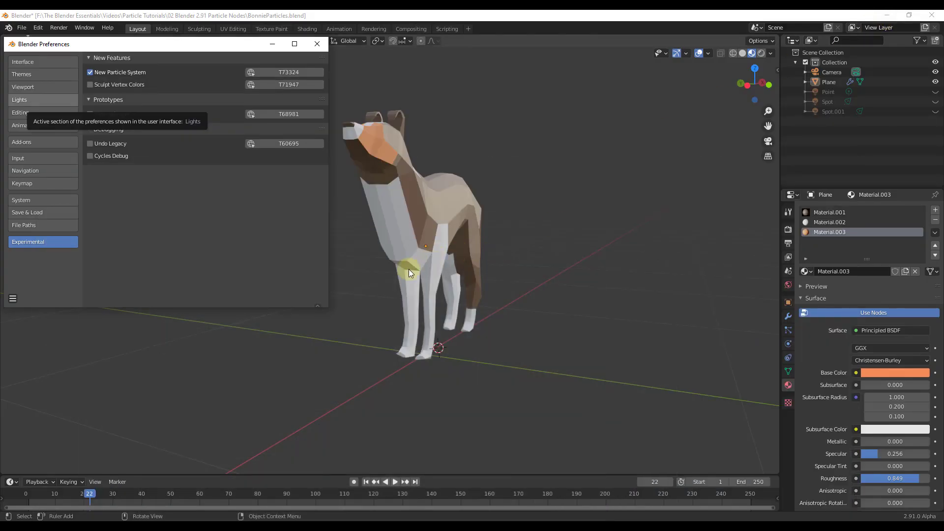
left_click(318, 44)
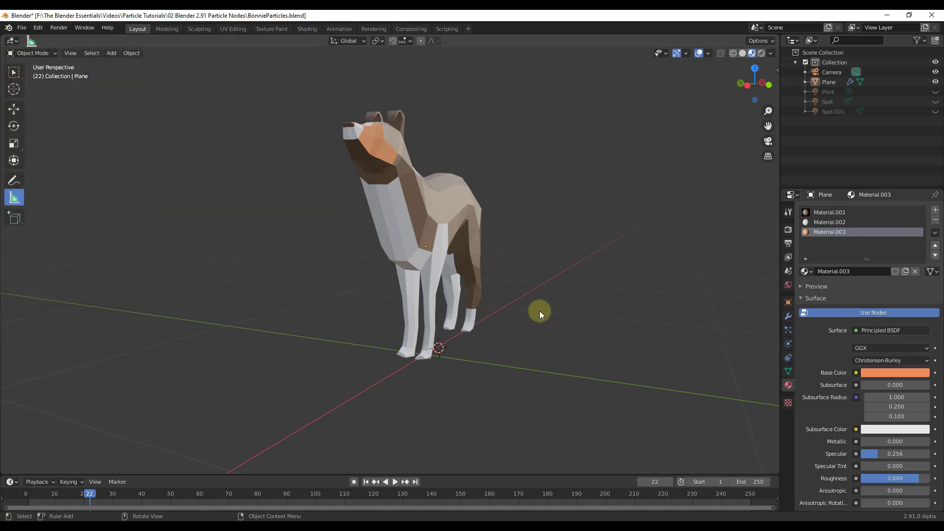
Step: Switch the main area to the Simulation Editor and back to the 3D Viewport
left_click(13, 41)
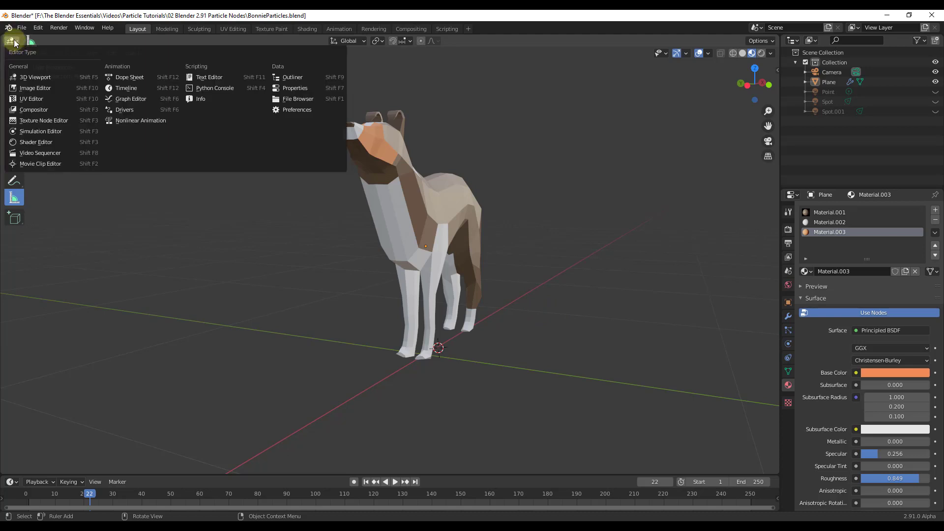
left_click(41, 132)
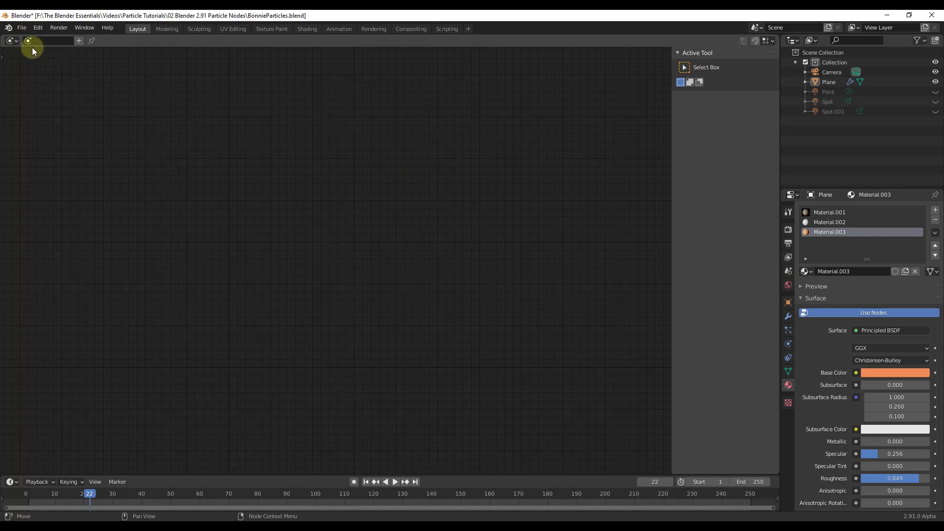
left_click(12, 41)
left_click(31, 77)
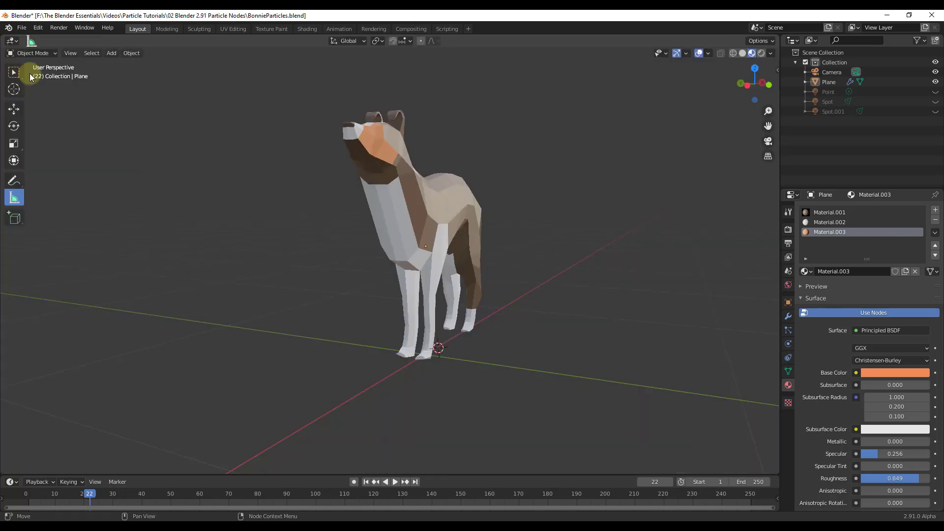
Step: Add a new workspace based on the General Layout preset
left_click(467, 30)
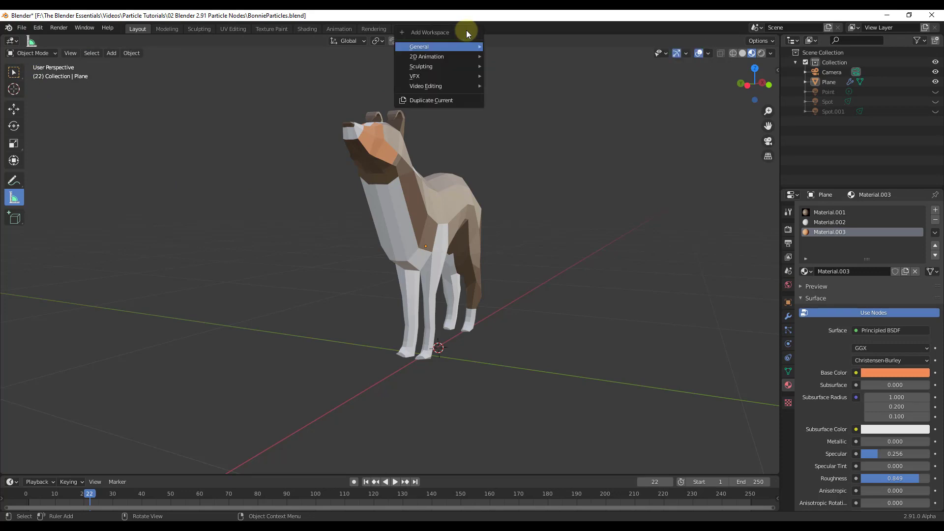
mouse_move(424, 46)
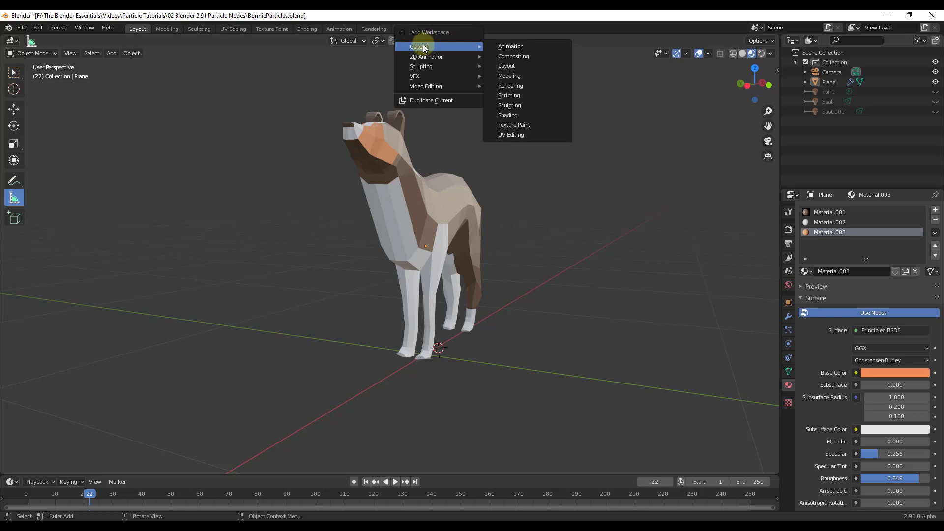
left_click(507, 66)
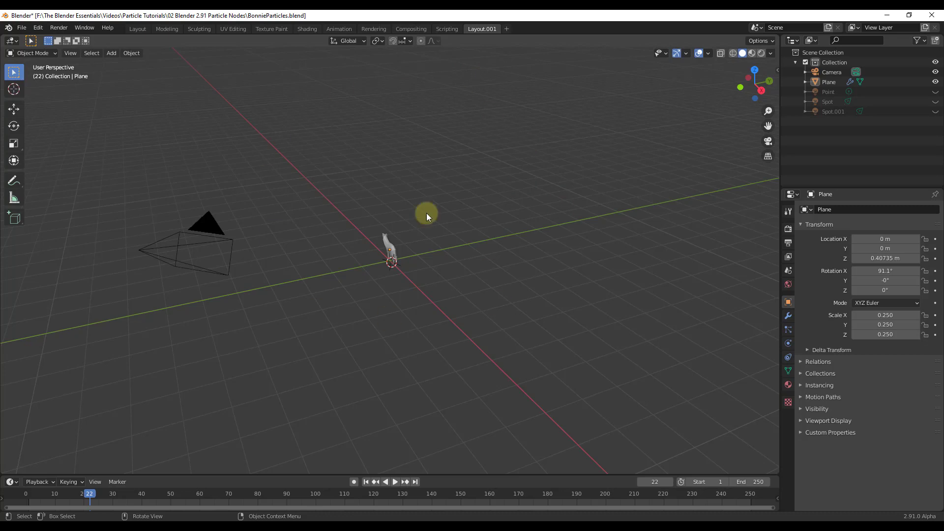
left_click(751, 54)
Step: Split the 3D viewport horizontally and set the lower area to the Simulation Editor
left_click_drag(9, 476, 18, 310)
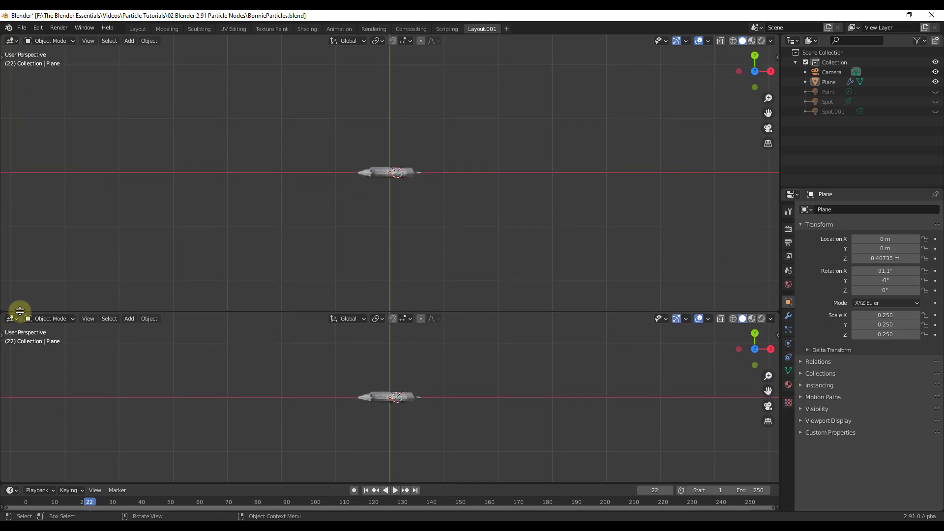
left_click(11, 318)
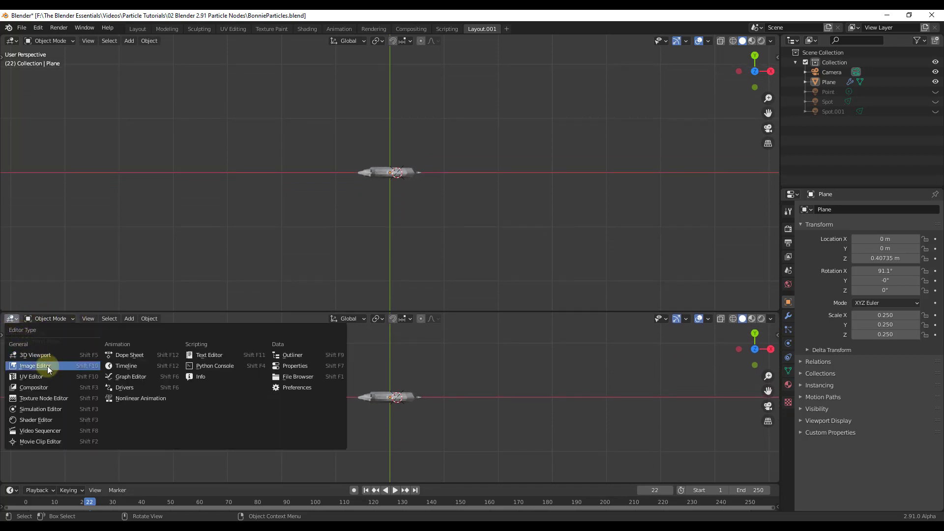
left_click(40, 408)
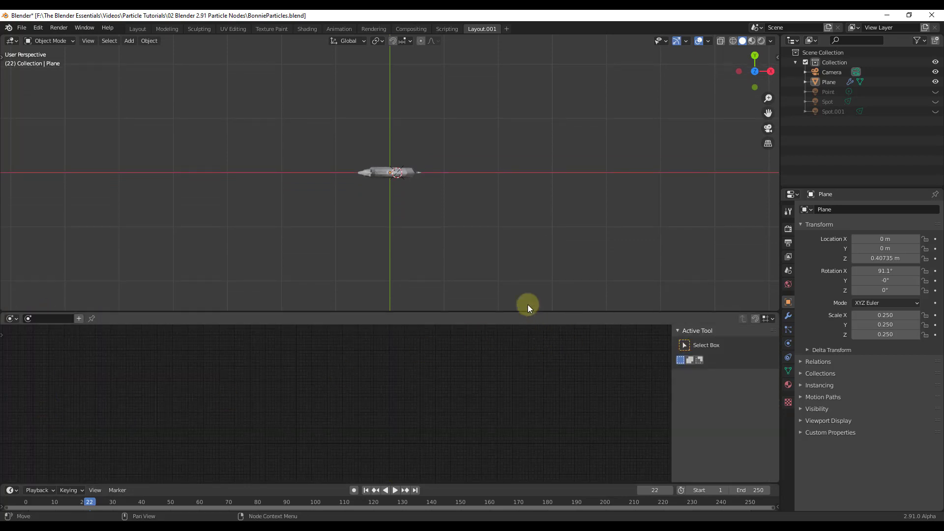
Step: Rename the new workspace Simulation and show the dog model in Material Preview shading
middle_click_drag(527, 305, 486, 16)
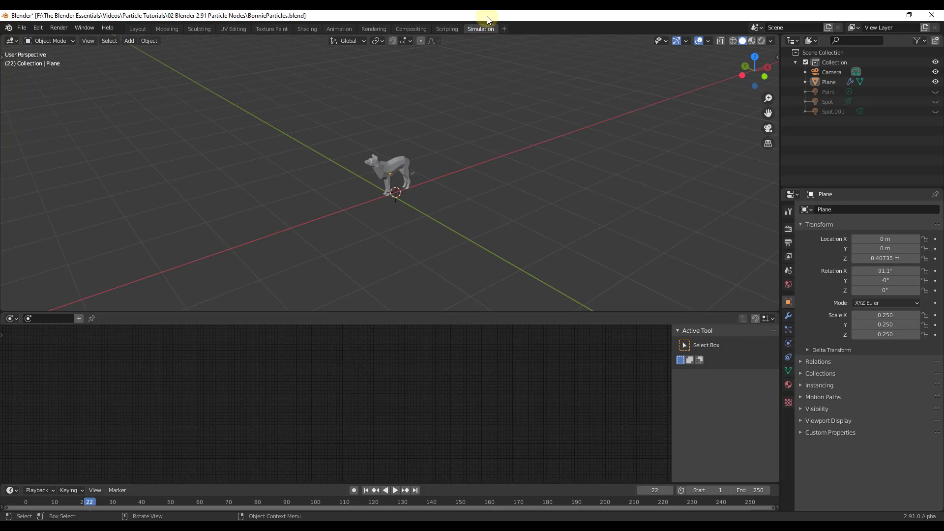
mouse_move(372, 236)
middle_mouse_down()
mouse_move(399, 216)
mouse_move(389, 193)
middle_mouse_up()
left_click(751, 41)
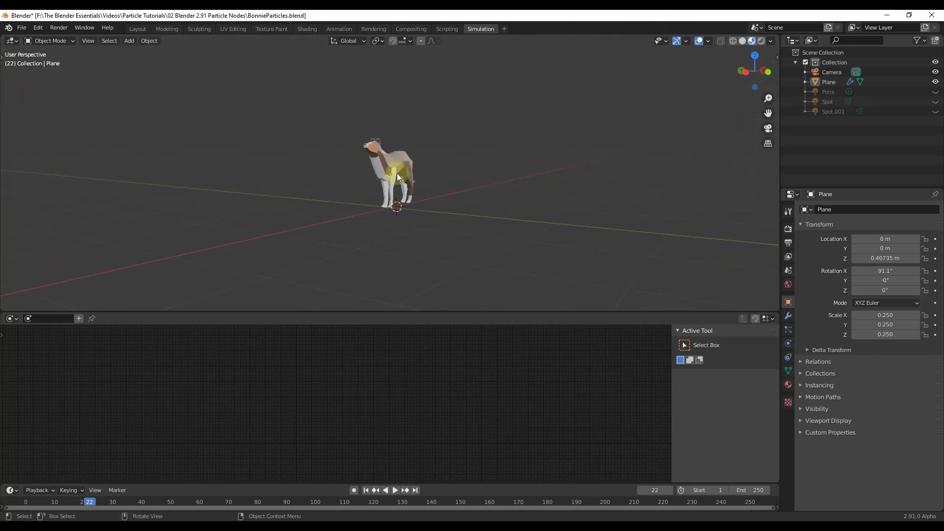
scroll(398, 177, "up", 2)
Step: Compare the Shading workspace's viewport and node editor layout with the Simulation workspace
left_click(306, 29)
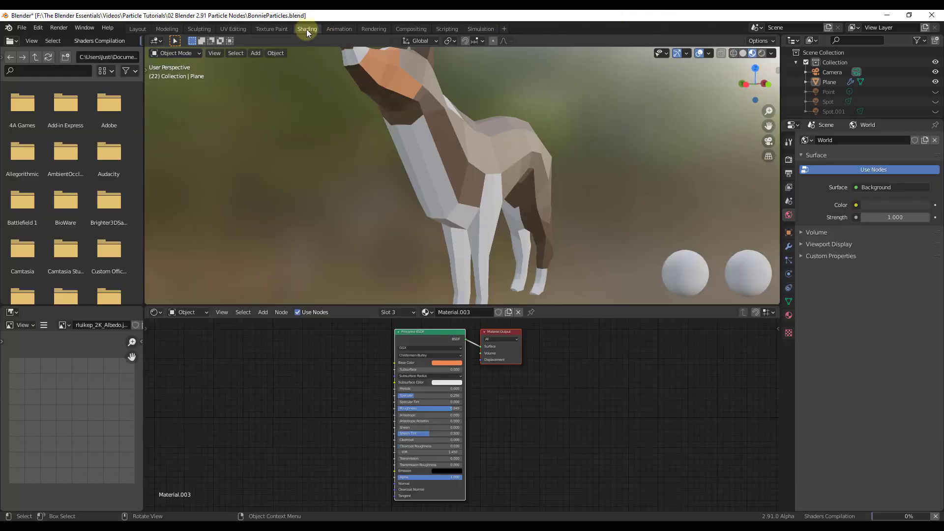
left_click(479, 27)
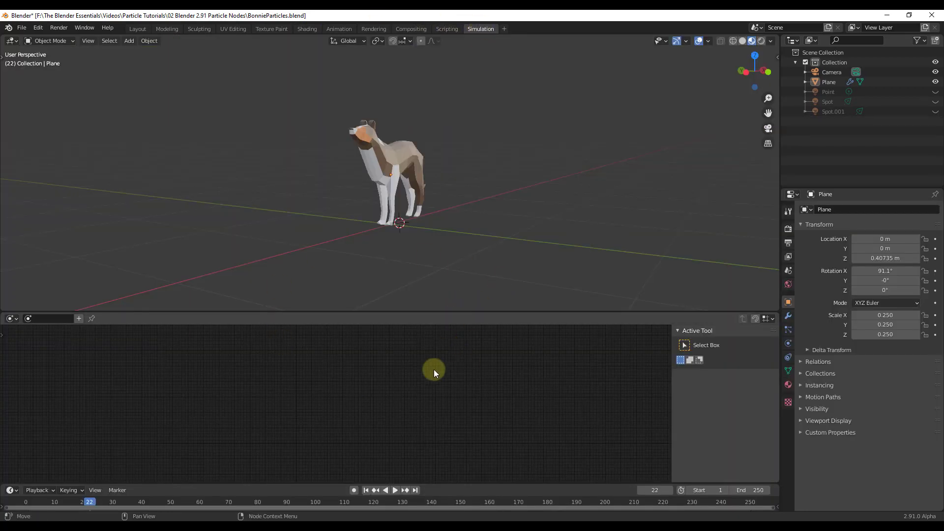
middle_click_drag(382, 297, 428, 231)
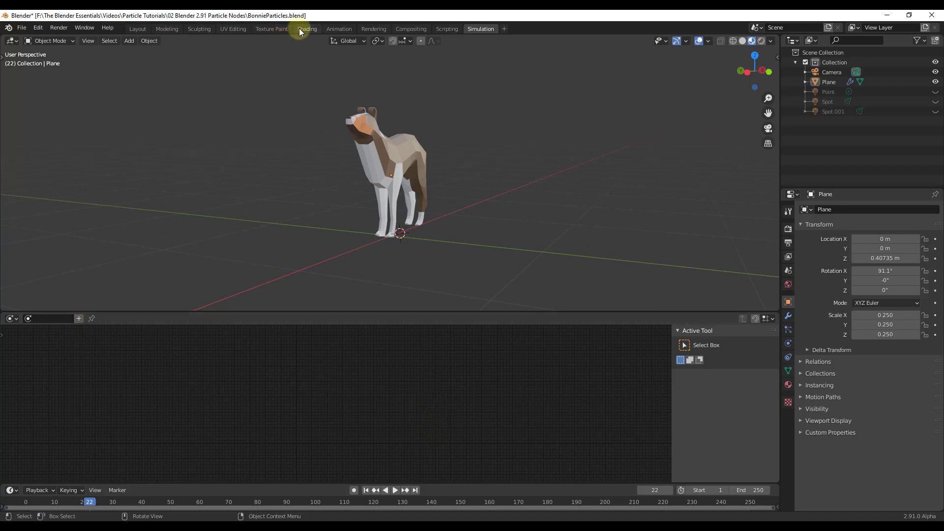
Step: Create a new simulation node tree and add a Particle Simulation output node to it
left_click(78, 320)
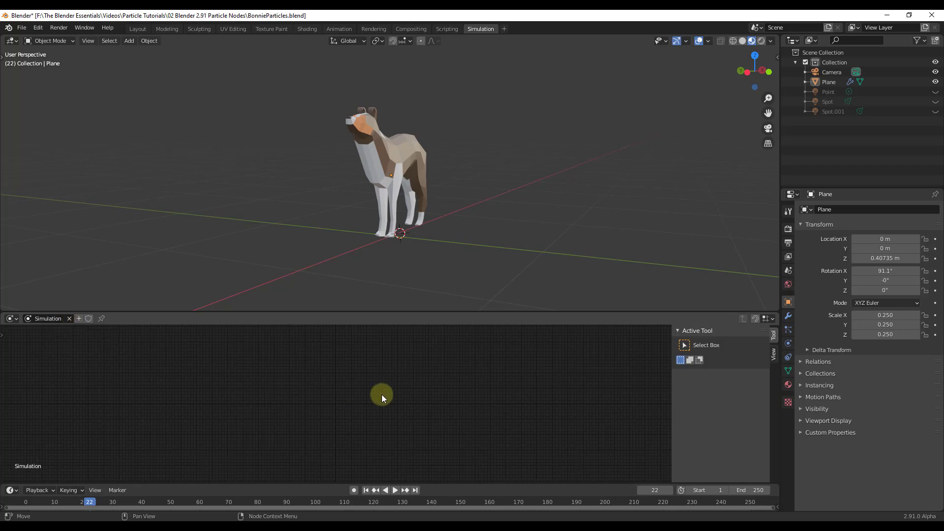
key("shift+a")
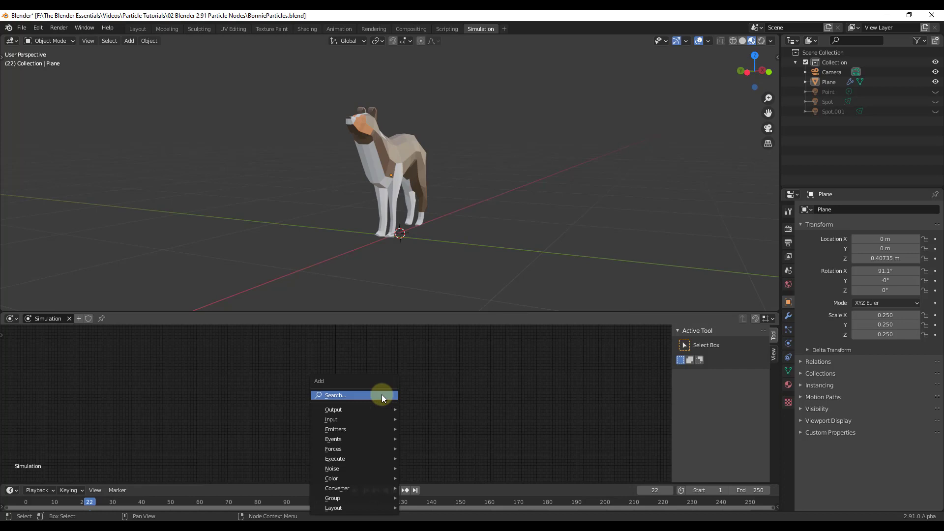
mouse_move(369, 409)
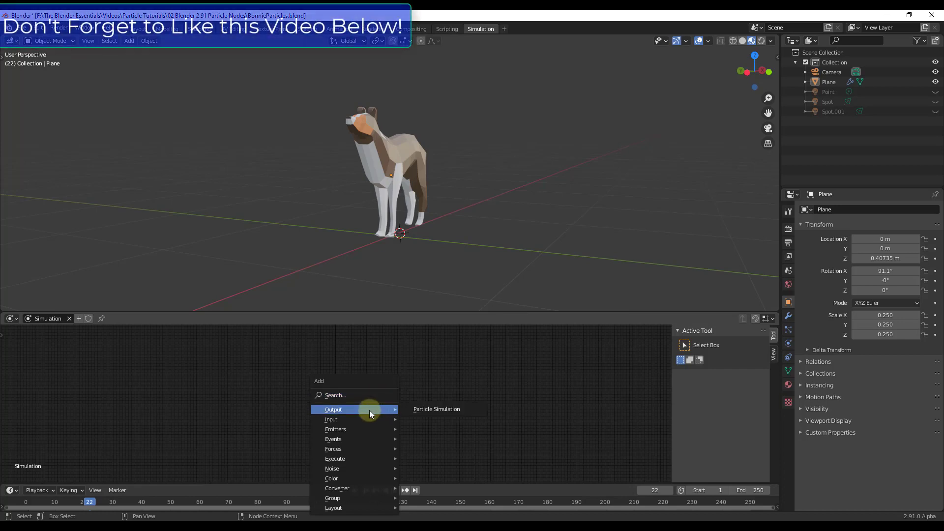
mouse_move(367, 428)
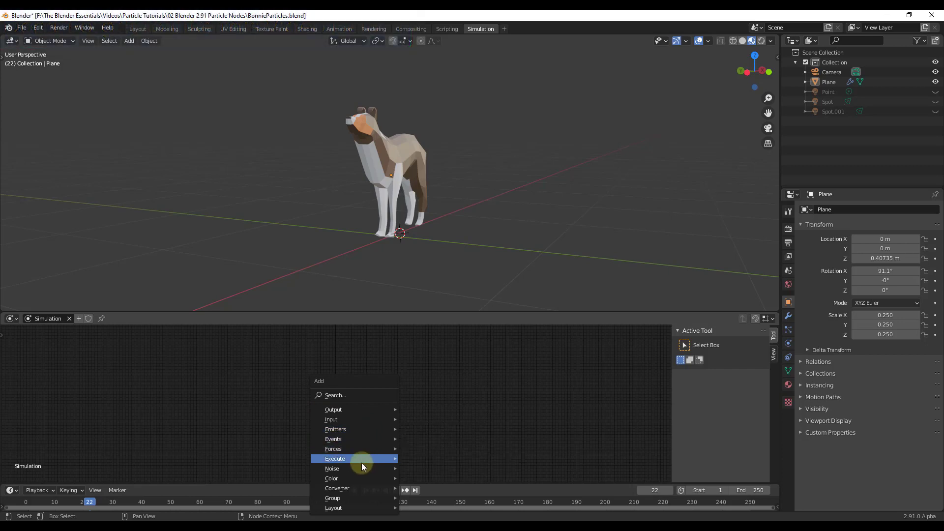
mouse_move(364, 477)
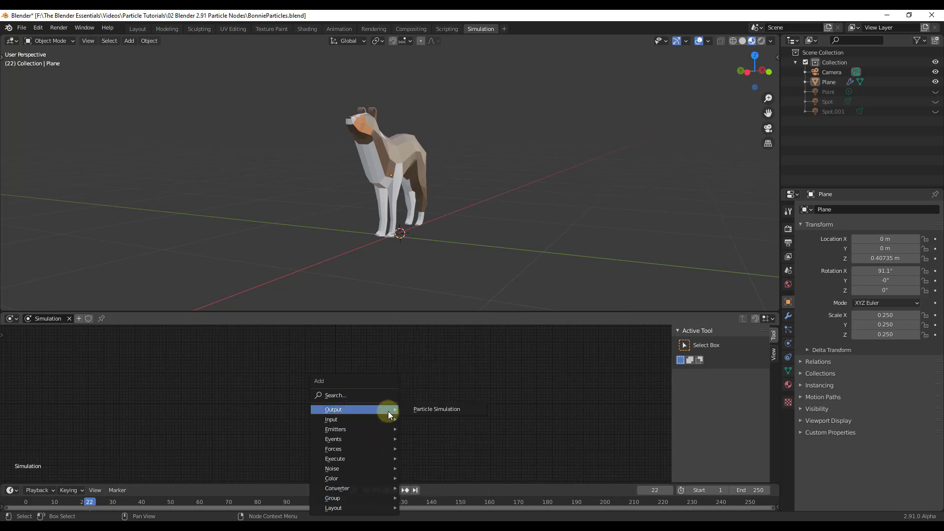
left_click(426, 410)
left_click(422, 370)
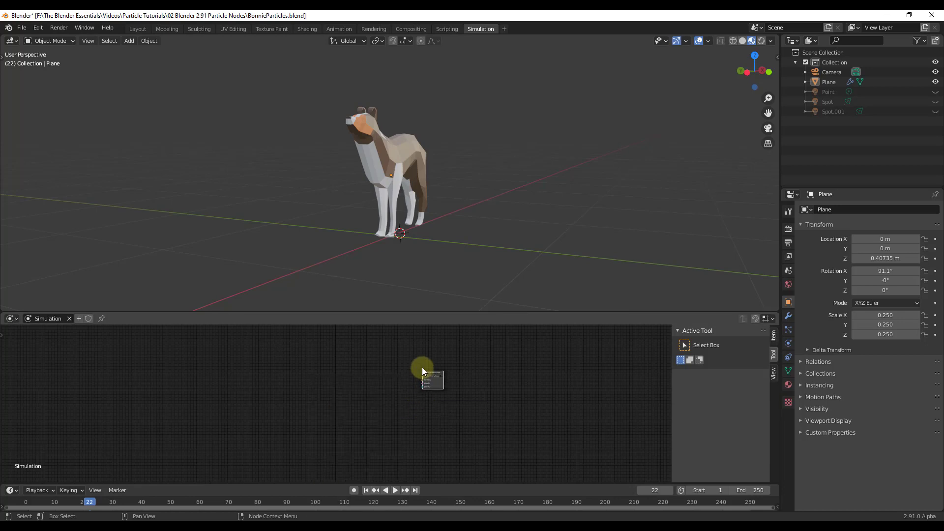
scroll(568, 326, "up", 3)
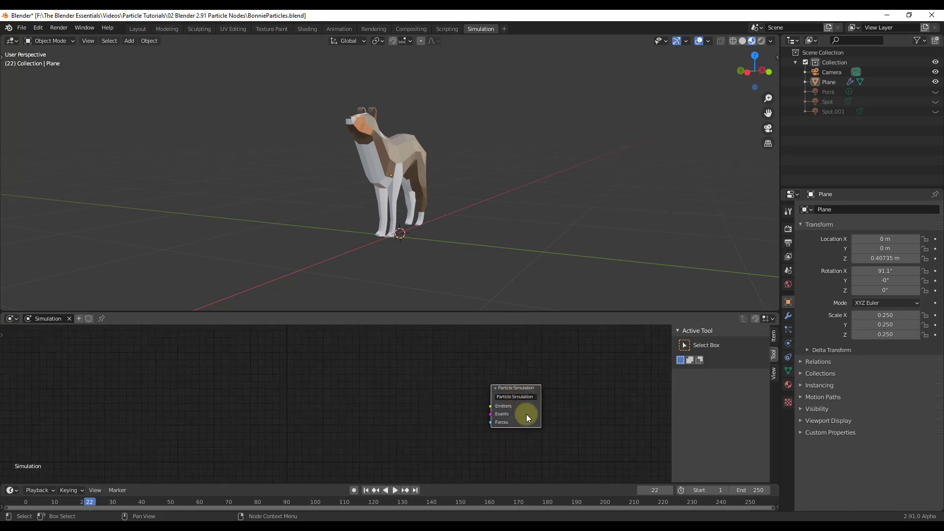
scroll(534, 415, "up", 2)
middle_click_drag(534, 416, 506, 394)
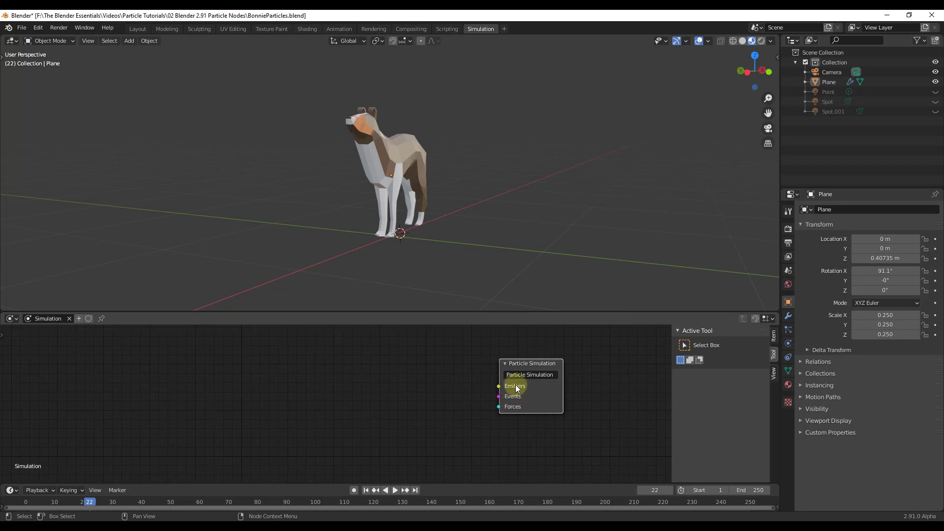
scroll(514, 383, "down", 2)
scroll(581, 411, "up", 1)
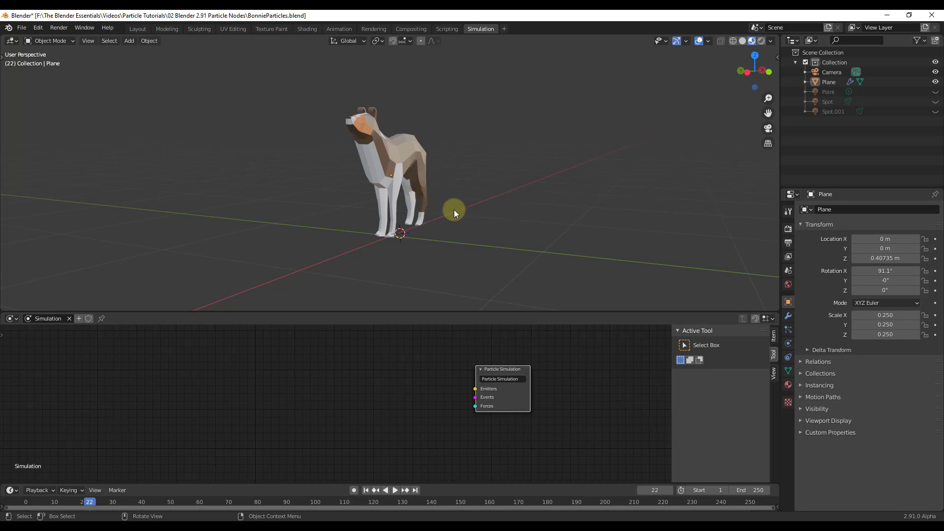
Step: Add a Point Cloud object to the scene around the dog model
middle_click_drag(467, 204, 433, 185)
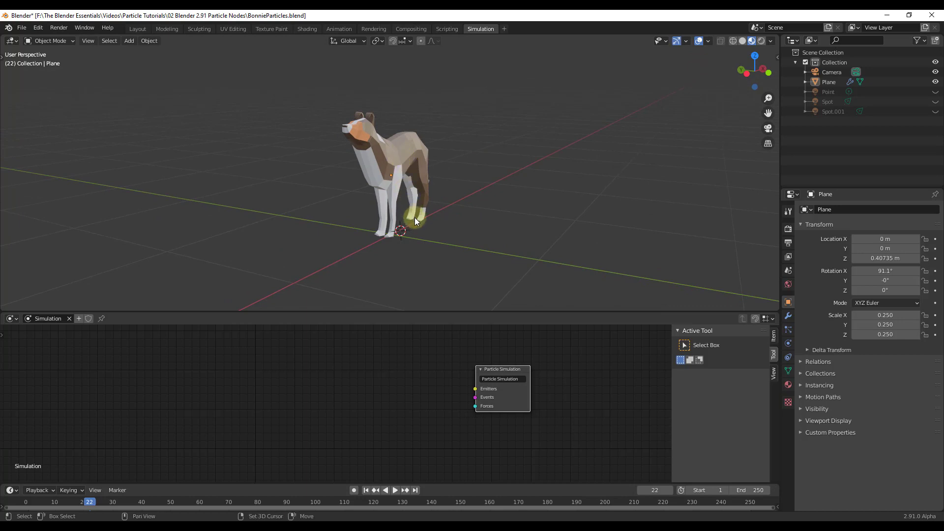
key("shift+a")
mouse_move(411, 208)
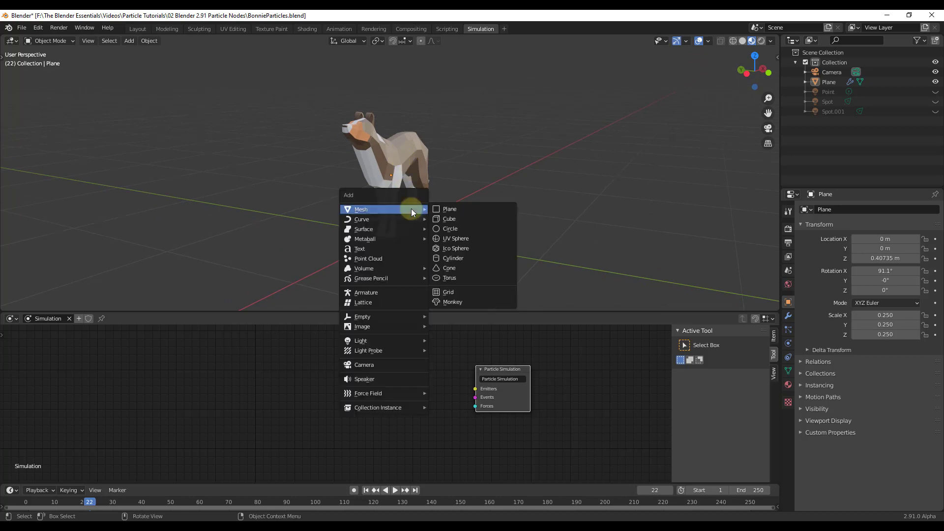
left_click(391, 261)
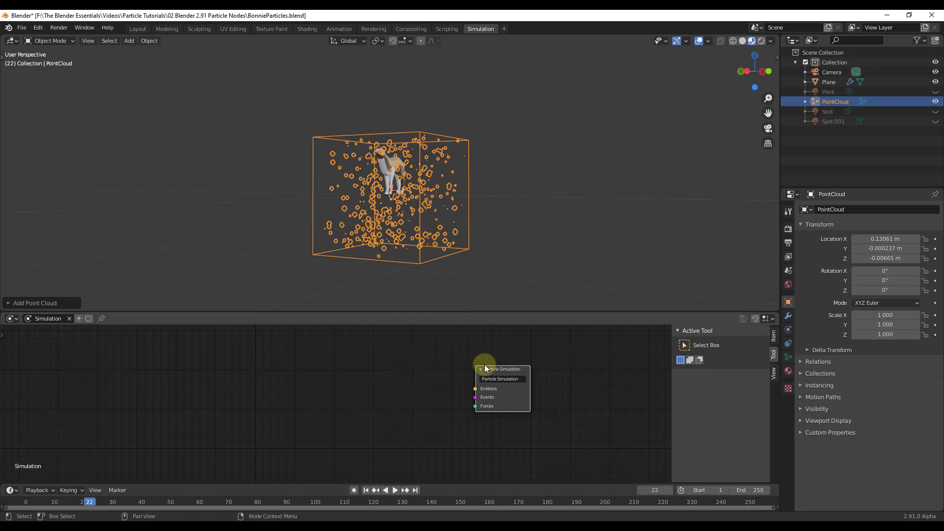
mouse_move(430, 216)
middle_mouse_down()
mouse_move(439, 227)
mouse_move(434, 216)
mouse_move(444, 216)
middle_mouse_up()
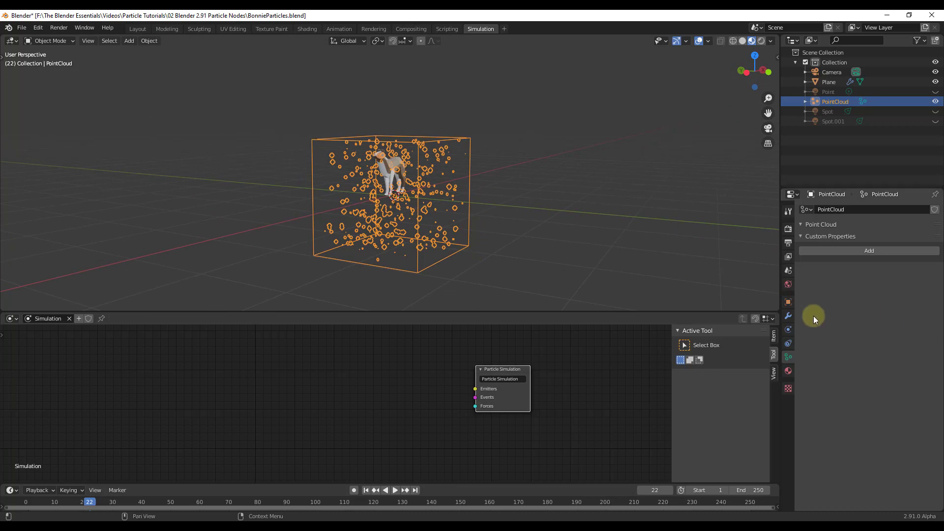
Step: Add a Simulation modifier to the point cloud and assign the Simulation node tree to it
left_click(788, 318)
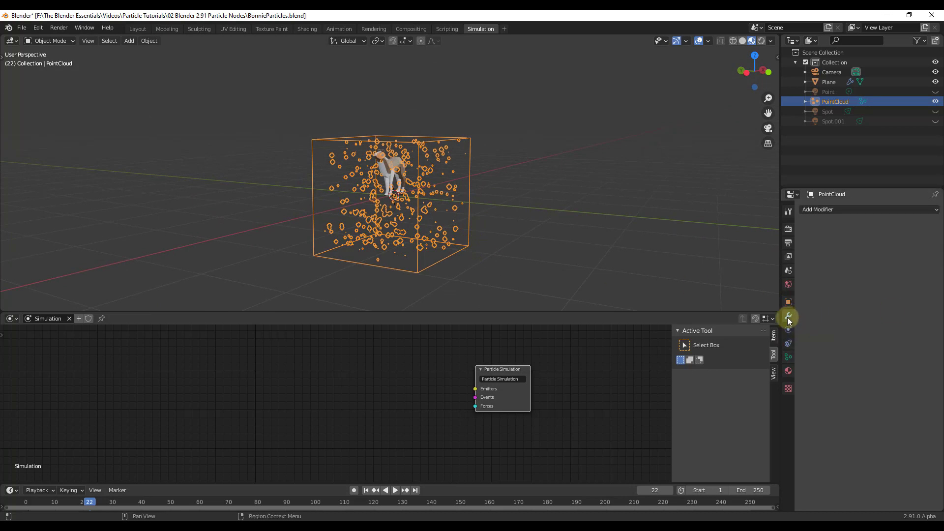
left_click(865, 209)
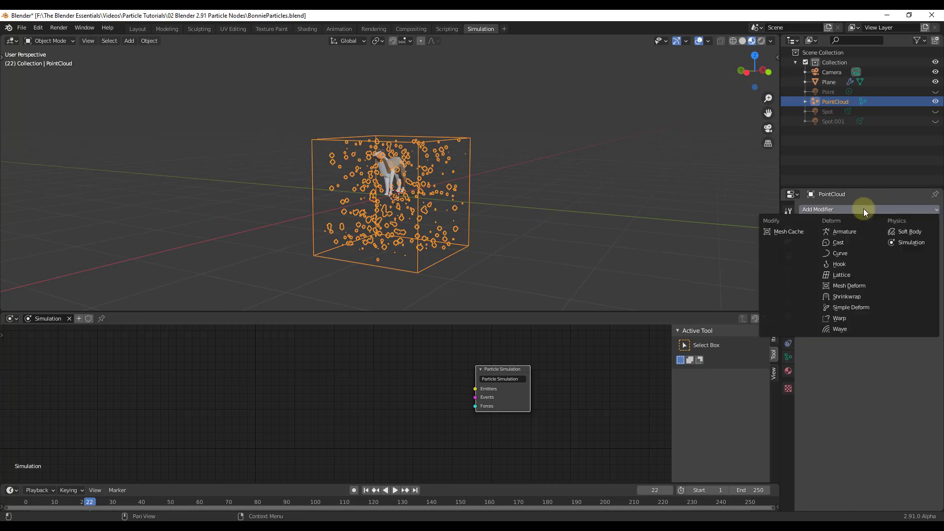
left_click(909, 243)
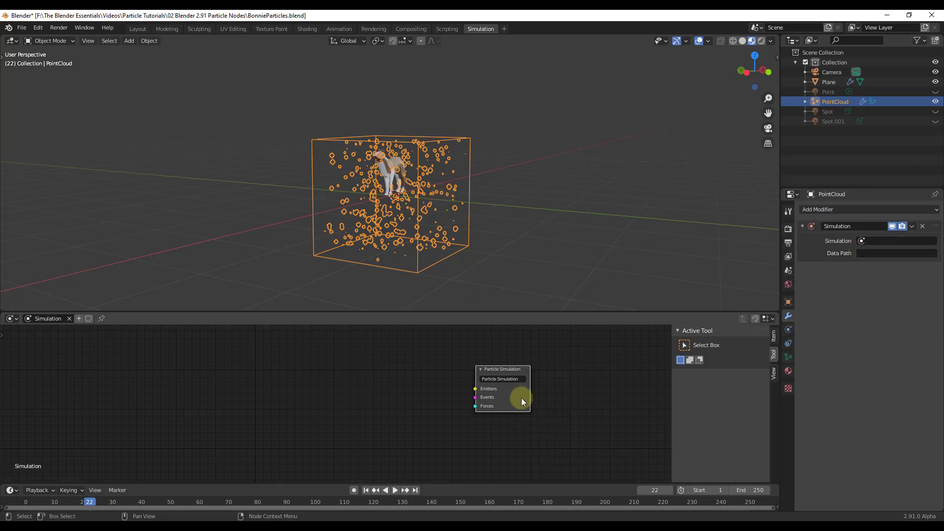
left_click(877, 241)
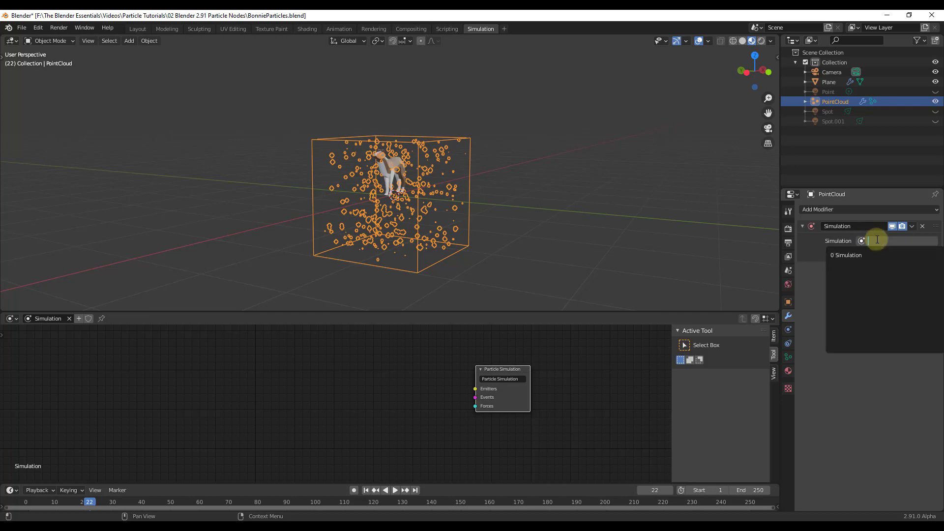
left_click(854, 255)
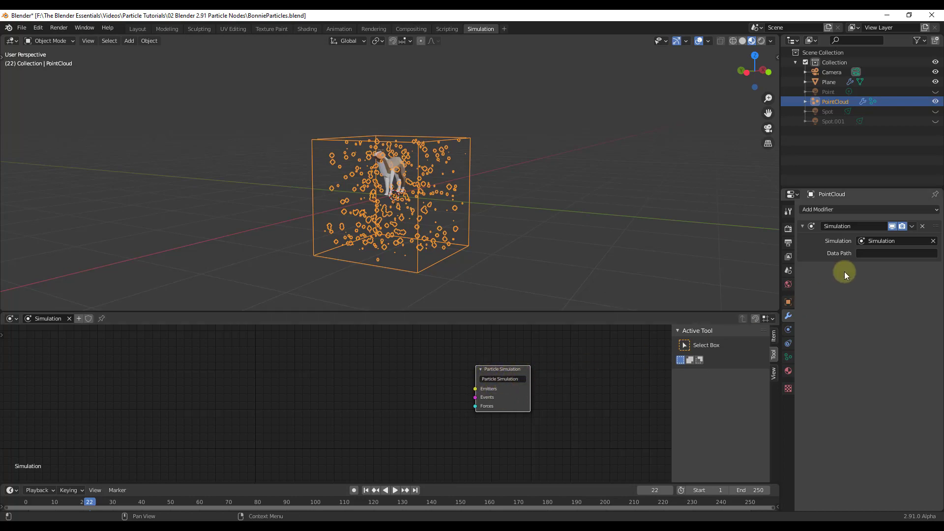
Step: Copy the output node's name, Particle Simulation, into the Simulation modifier's Data Path
left_click(490, 379)
key("ctrl+c")
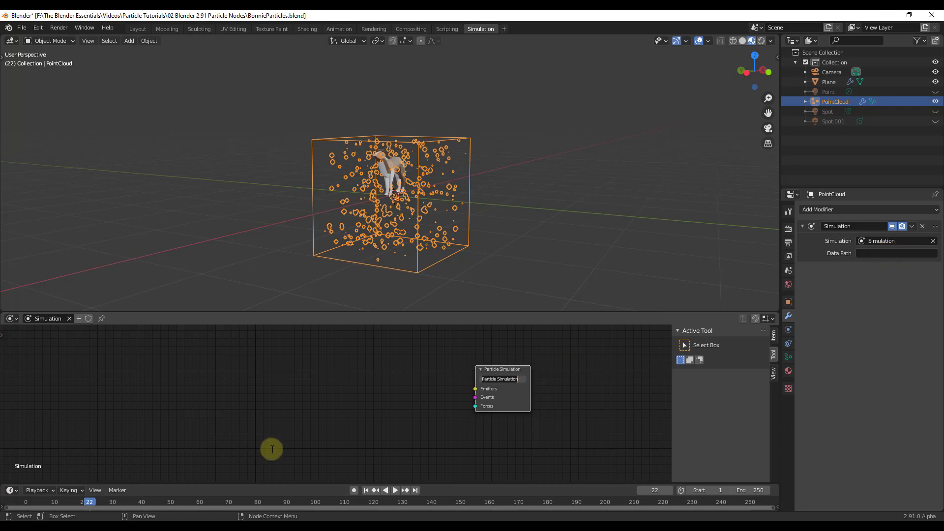
left_click(871, 252)
left_click(871, 253)
key("ctrl+v")
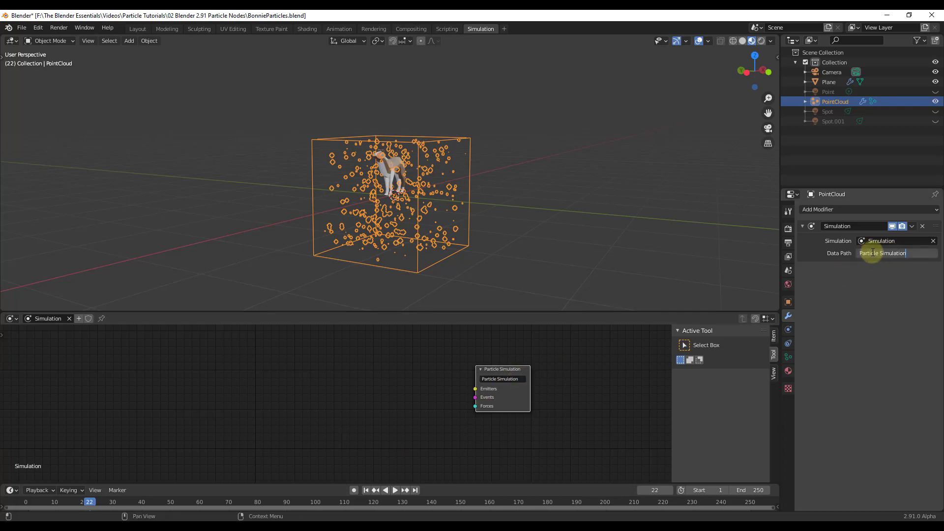
key("Return")
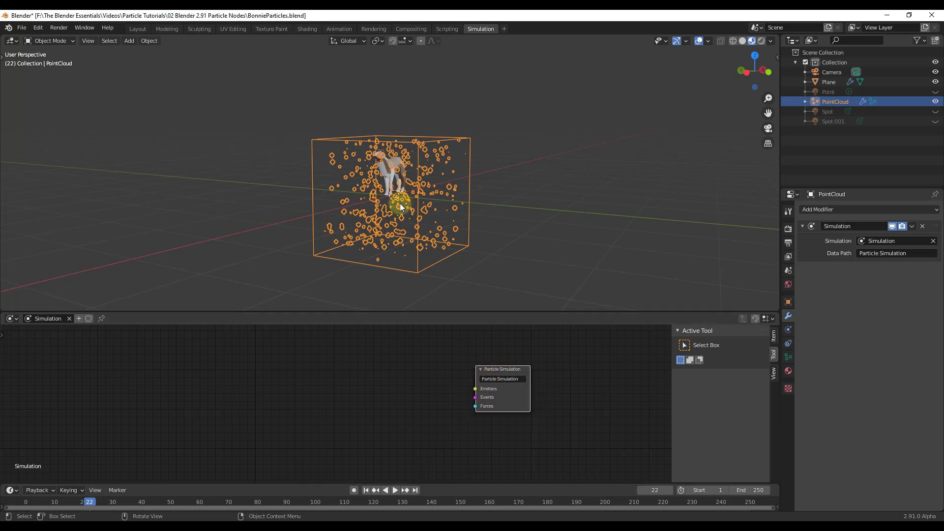
Step: Save the file and play the animation briefly to check the point cloud
left_click(22, 28)
left_click(38, 92)
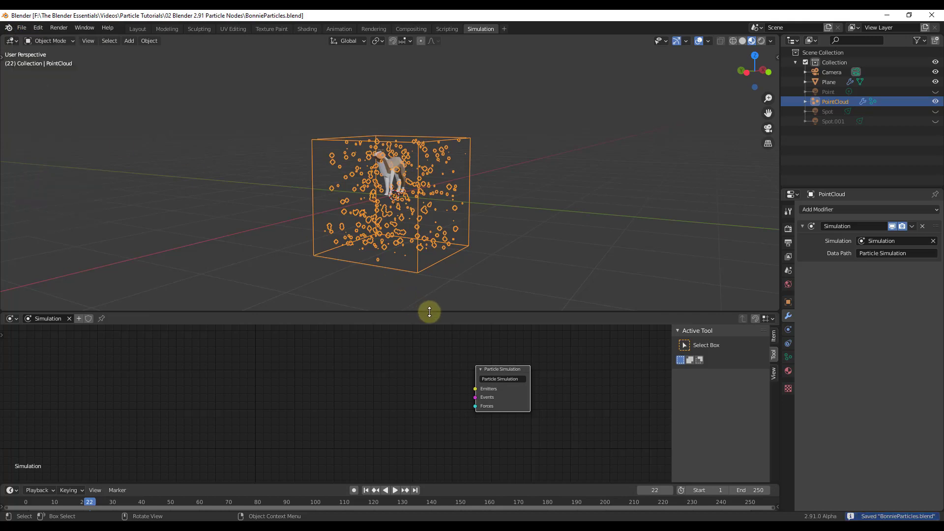
left_click(396, 490)
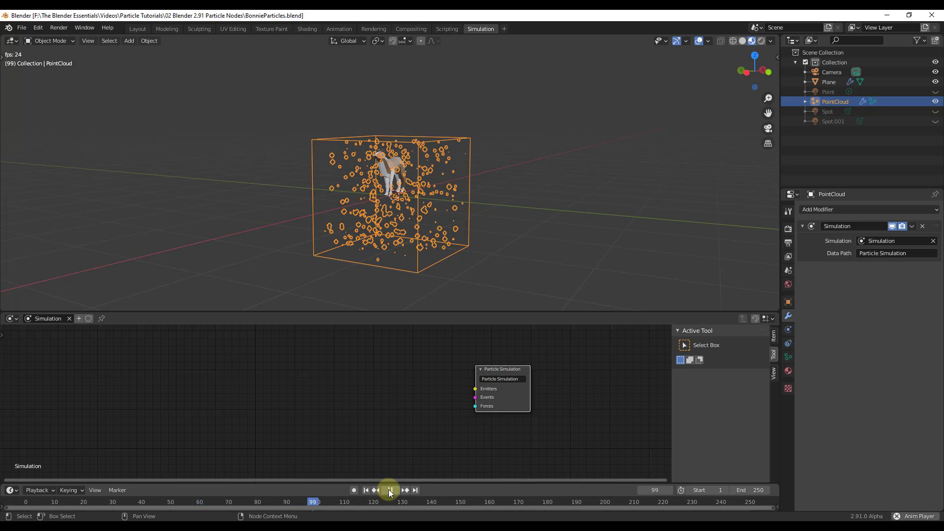
left_click(390, 490)
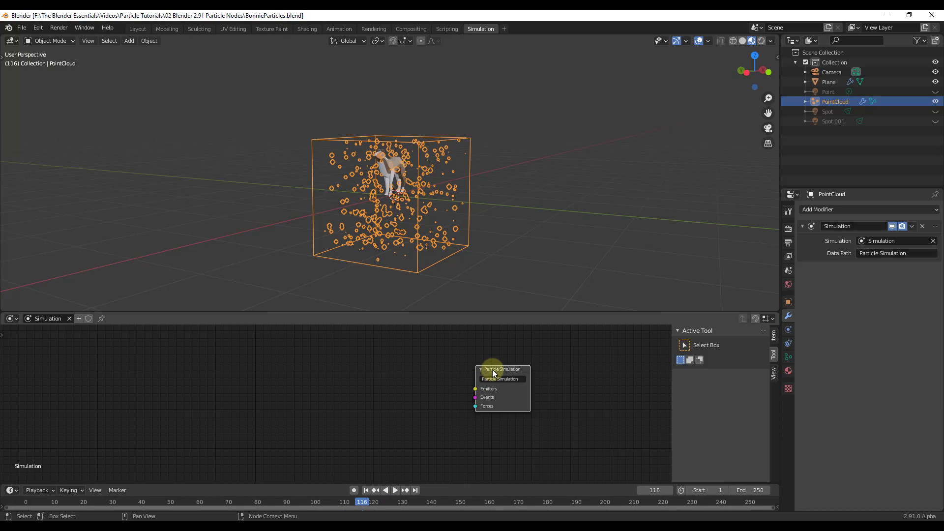
Step: Shift the Particle Simulation node slightly right and place a Particle Mesh Emitter node to its left
left_click_drag(492, 370, 503, 369)
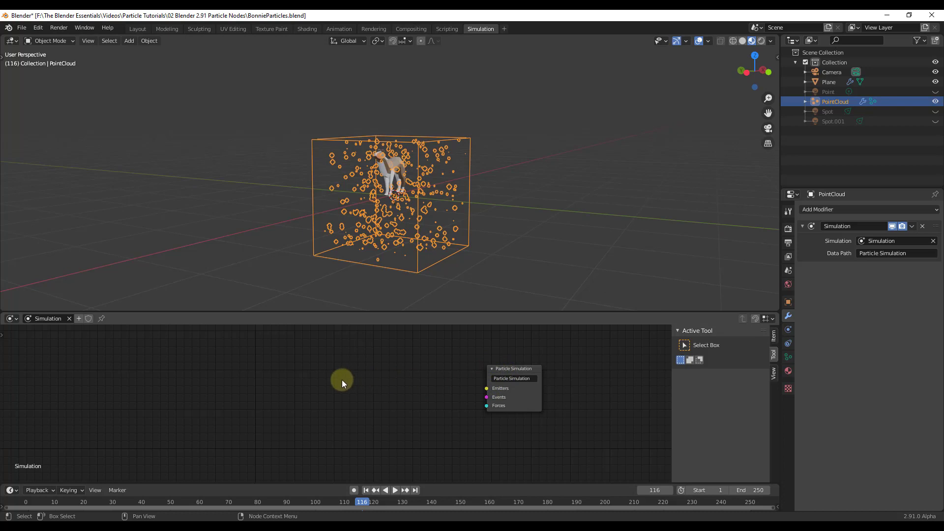
key("shift+a")
mouse_move(307, 415)
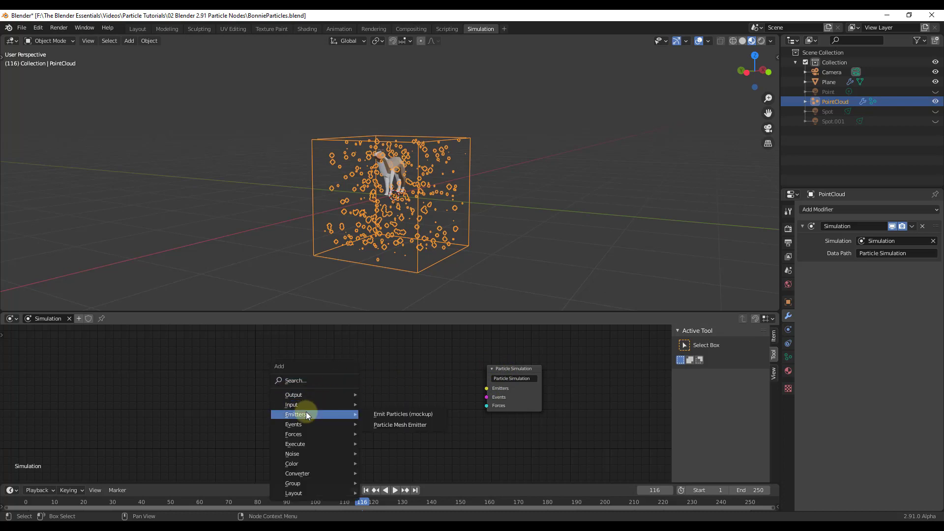
left_click(397, 424)
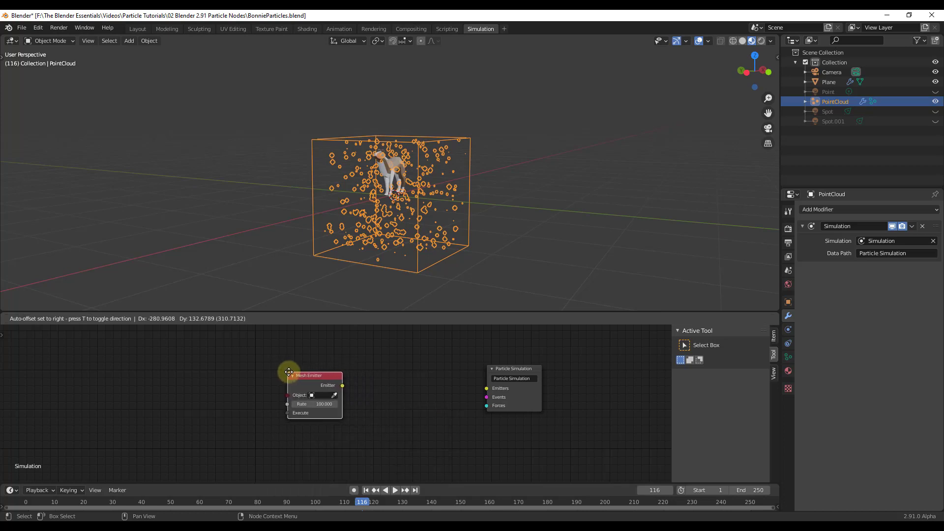
left_click(298, 373)
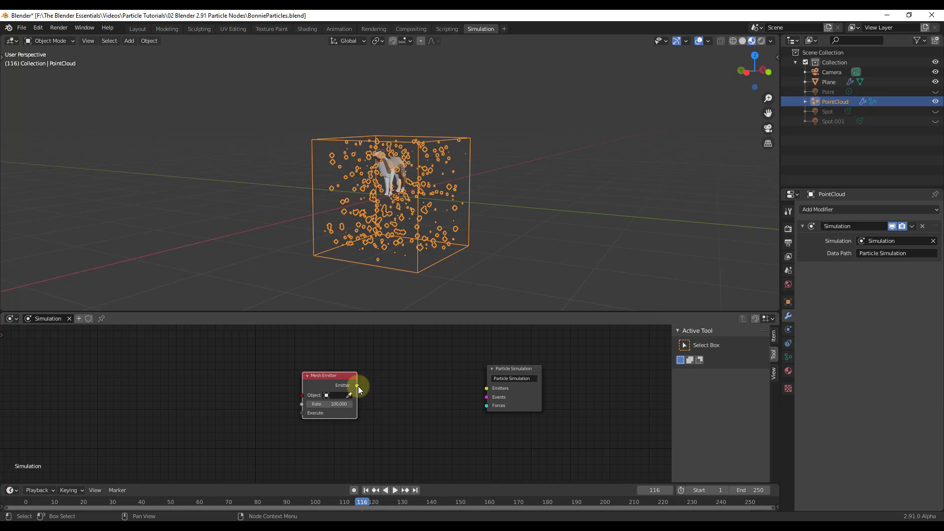
Step: Connect the Mesh Emitter's Emitter output to the Particle Simulation node's Emitters input
left_click_drag(358, 386, 367, 387)
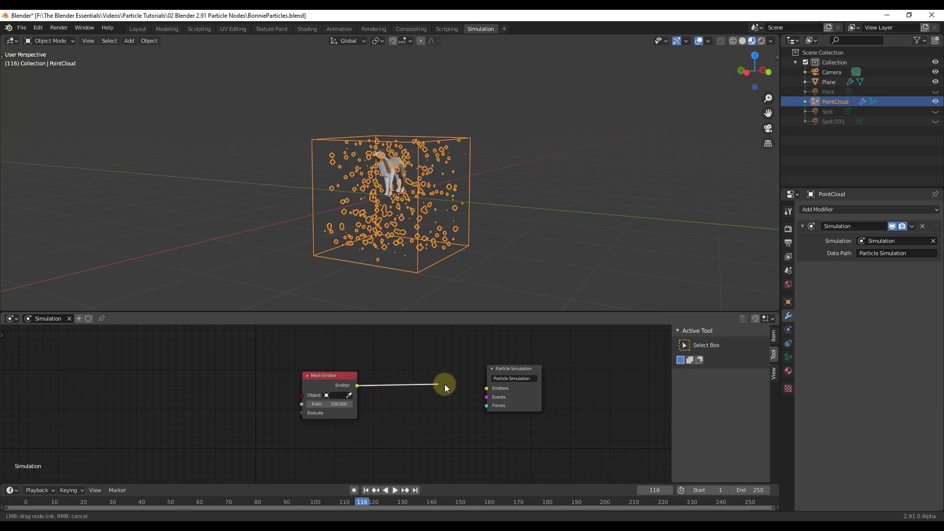
left_click_drag(445, 385, 485, 388)
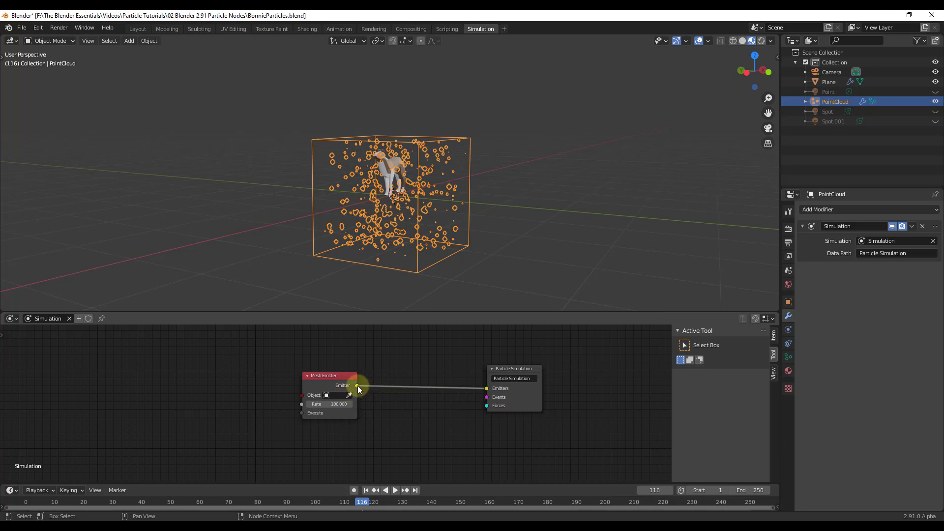
left_click_drag(358, 386, 486, 388)
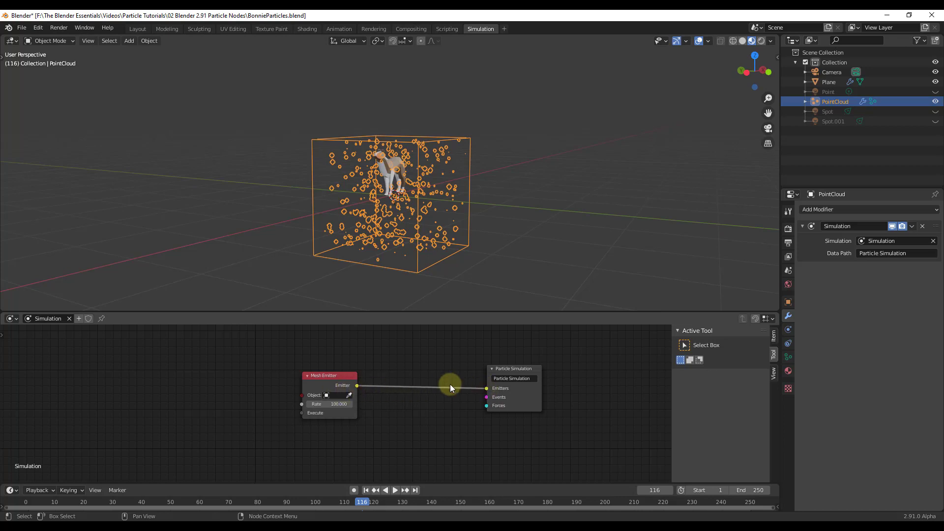
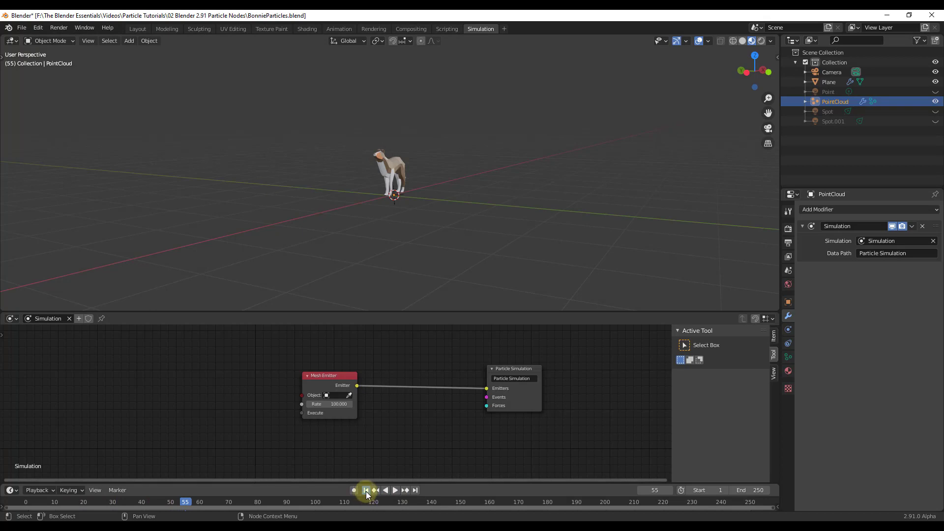
Step: Pick the dog model (Plane) as the Mesh Emitter's object and test the emission by playing the animation
middle_click_drag(429, 188, 400, 172)
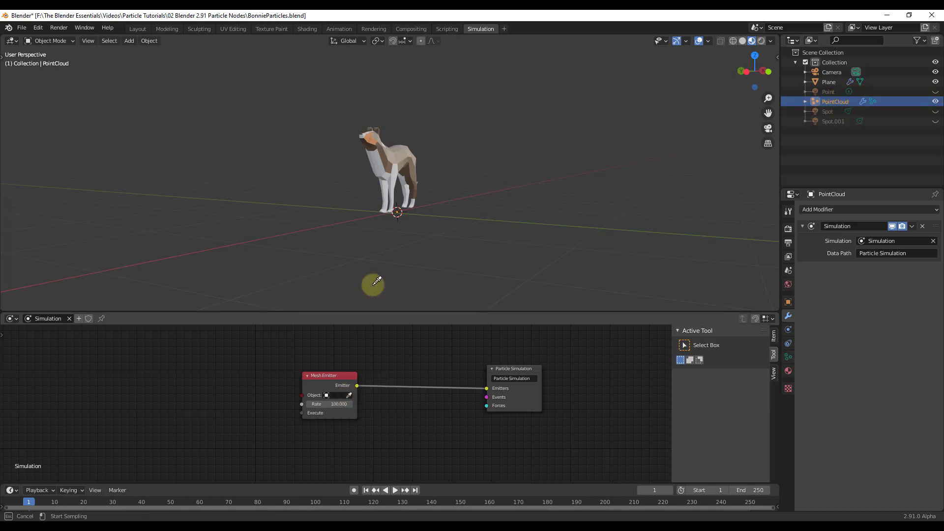
left_click(398, 157)
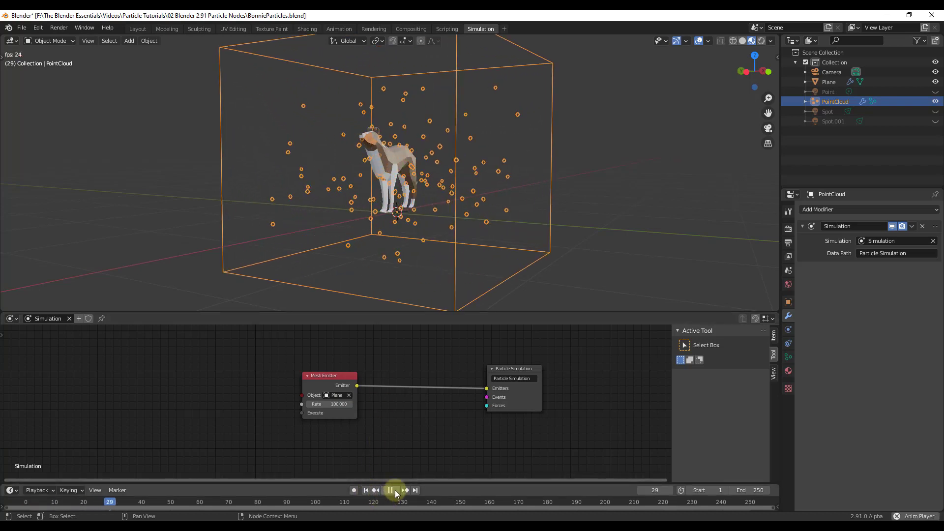
left_click(390, 490)
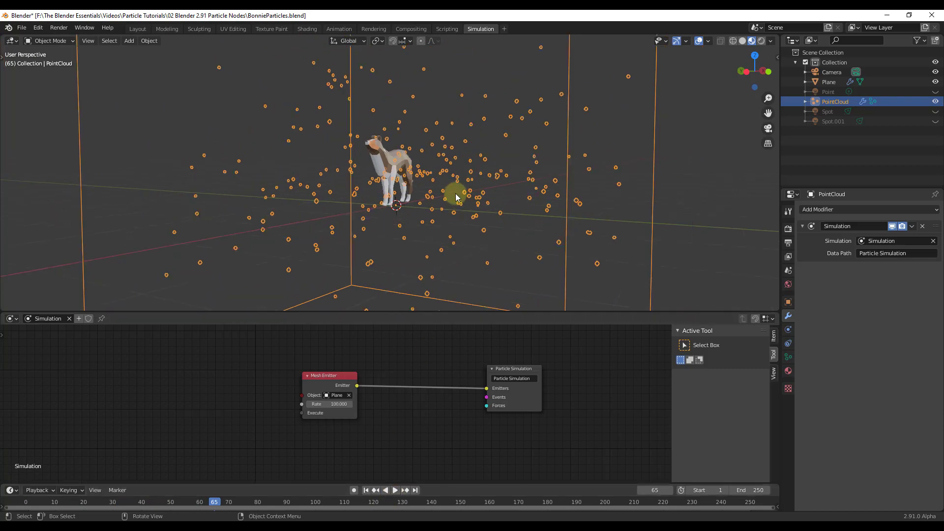
Step: Play the animation and inspect the particles emitted around the dog model from near and far
scroll(447, 185, "down", 4)
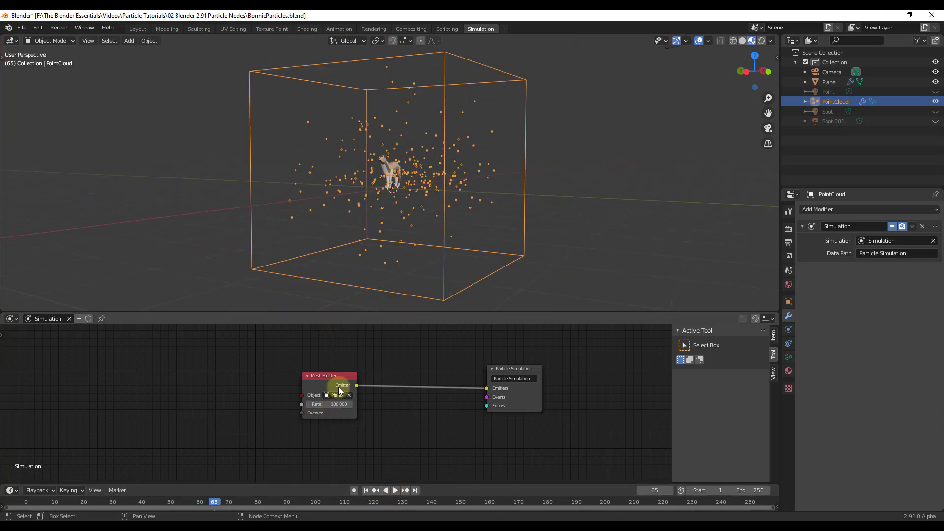
scroll(391, 182, "up", 5)
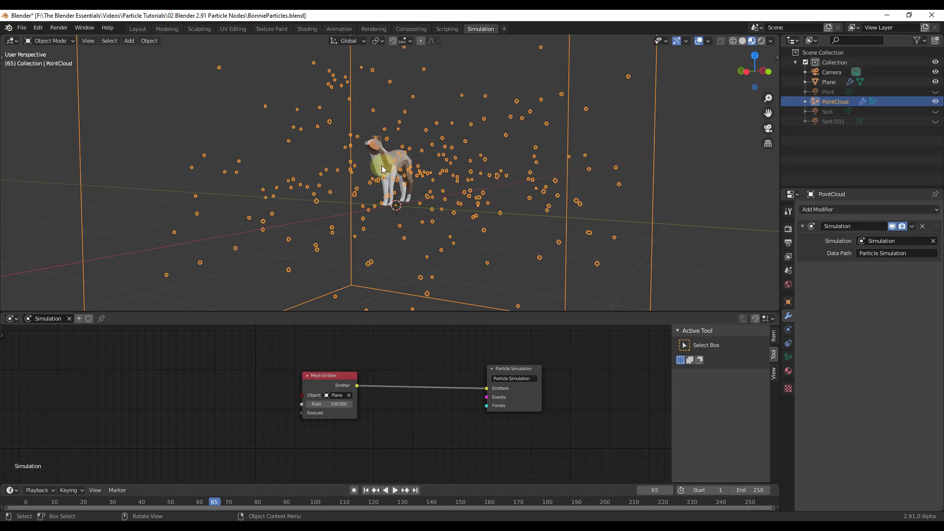
left_click(395, 490)
scroll(385, 247, "down", 4)
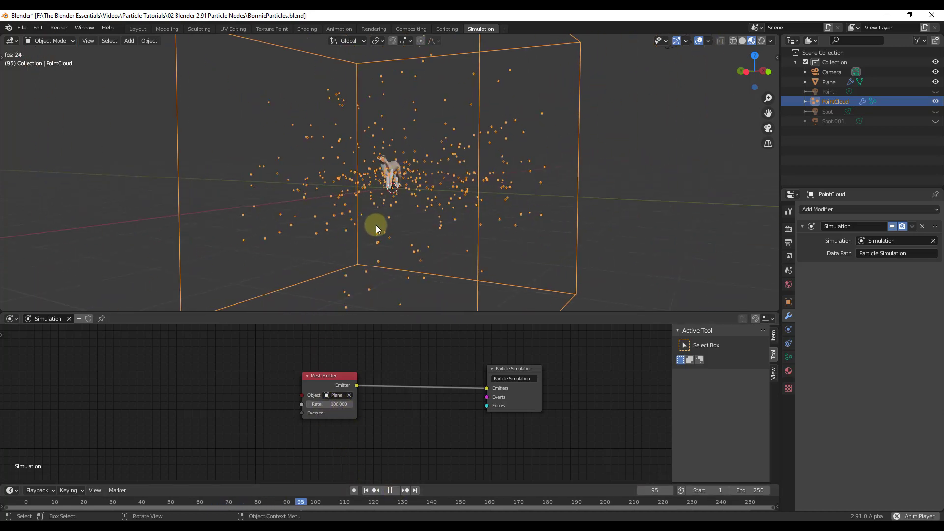
scroll(385, 204, "up", 4)
middle_click_drag(399, 173, 401, 176)
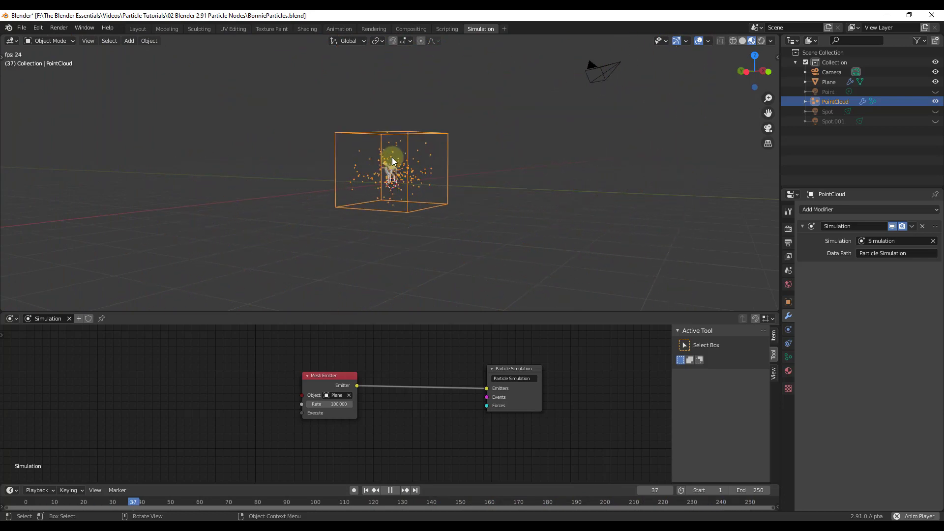
Step: Set the Mesh Emitter's Rate to 1 and check the emission around the dog model
left_click(339, 404)
left_click_drag(341, 404, 327, 403)
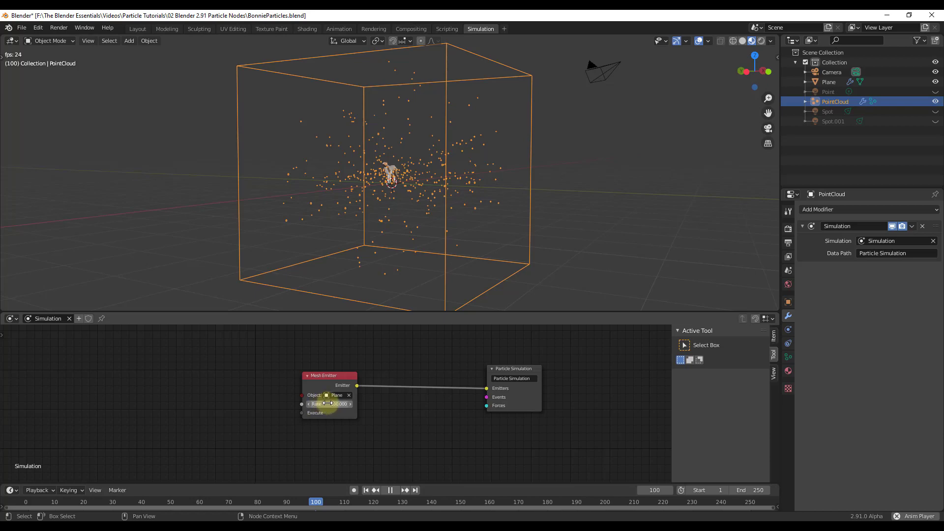
left_click(328, 403)
type("1")
key("Return")
scroll(324, 215, "up", 6)
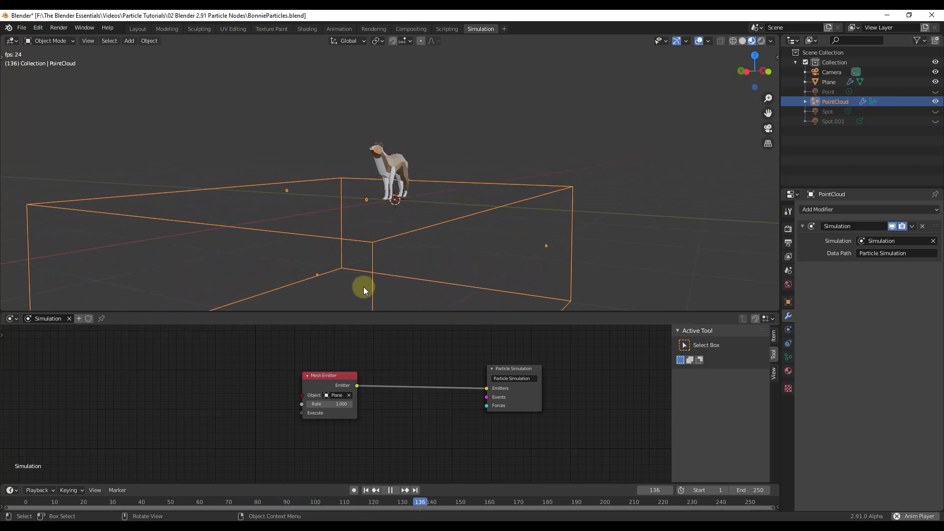
Step: Set the Mesh Emitter's Rate to 50 and move its node up and to the left
double_click(329, 404)
type("100")
key("Return")
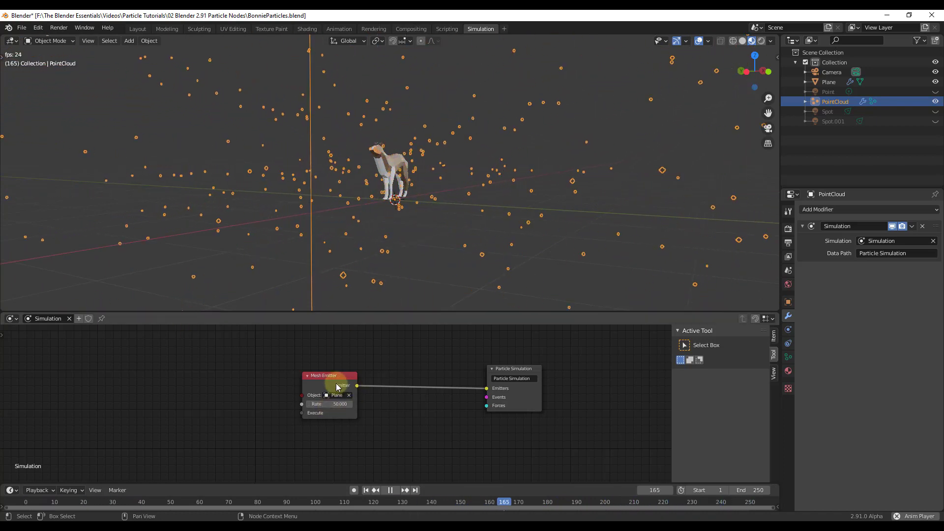
left_click_drag(327, 375, 287, 352)
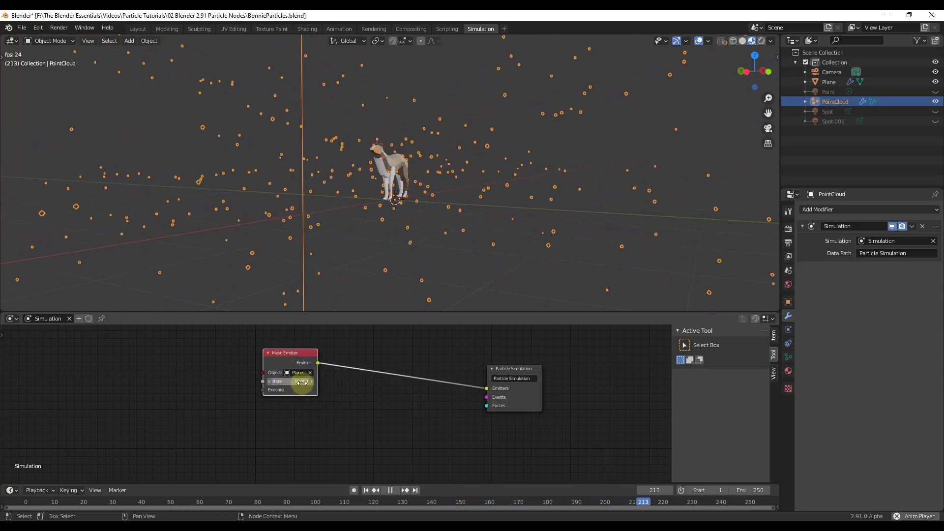
Step: Switch the viewport to Solid shading and deselect the point cloud
left_click(388, 172)
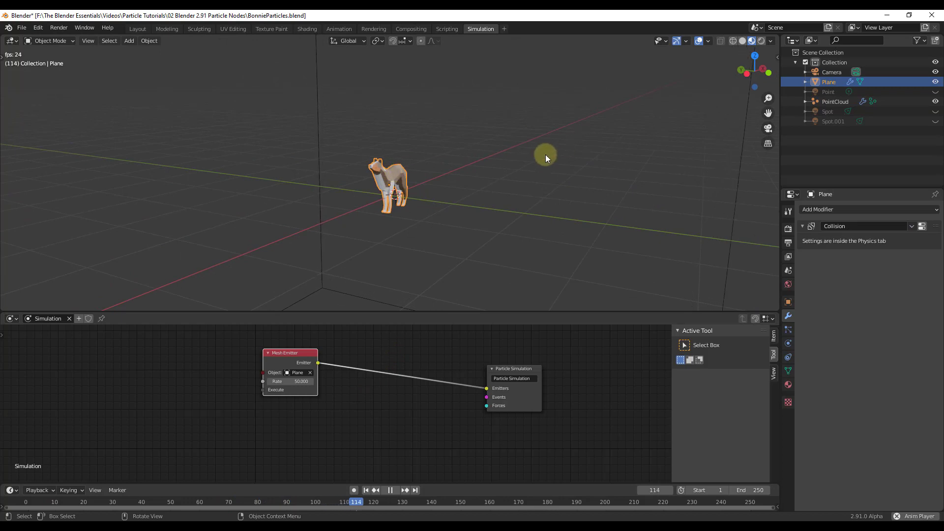
left_click(469, 170)
left_click(314, 133)
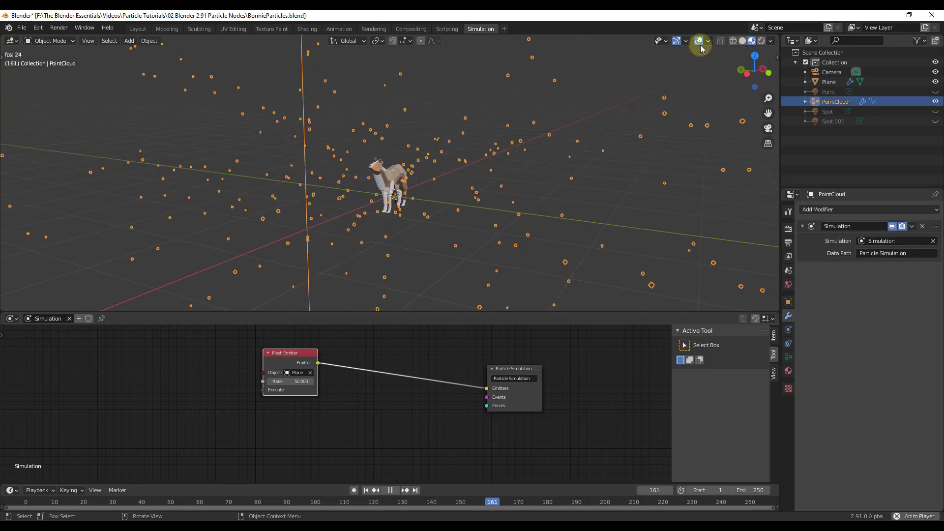
left_click(742, 41)
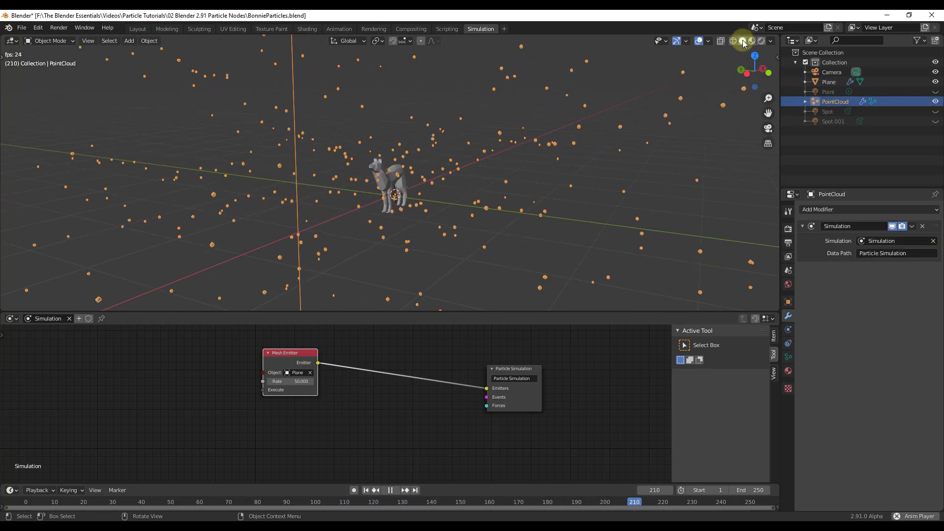
left_click(503, 142)
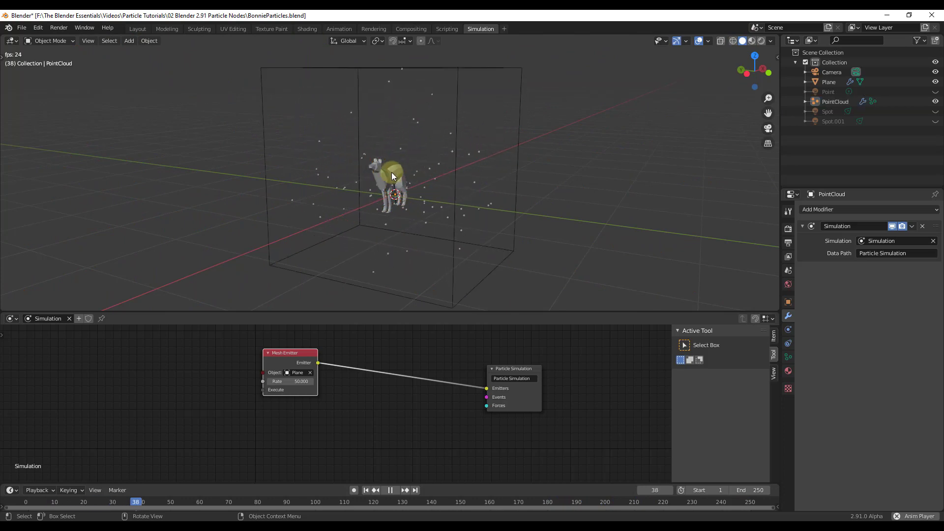
Step: Move the dog model slightly downward while the particle animation plays
left_click(388, 176)
key("g")
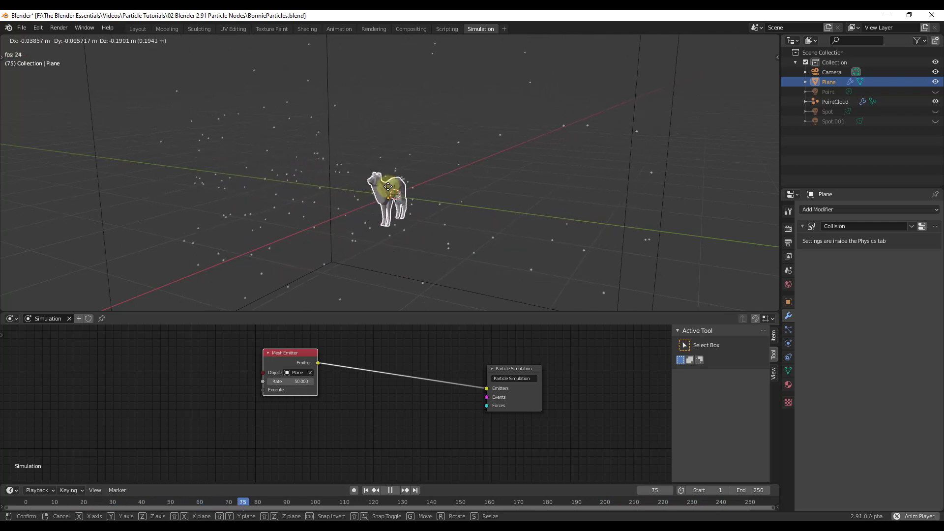
left_click(386, 197)
Step: Set the Mesh Emitter's Rate to 100 and shift its node up near the editor's upper edge
left_click_drag(293, 380, 274, 369)
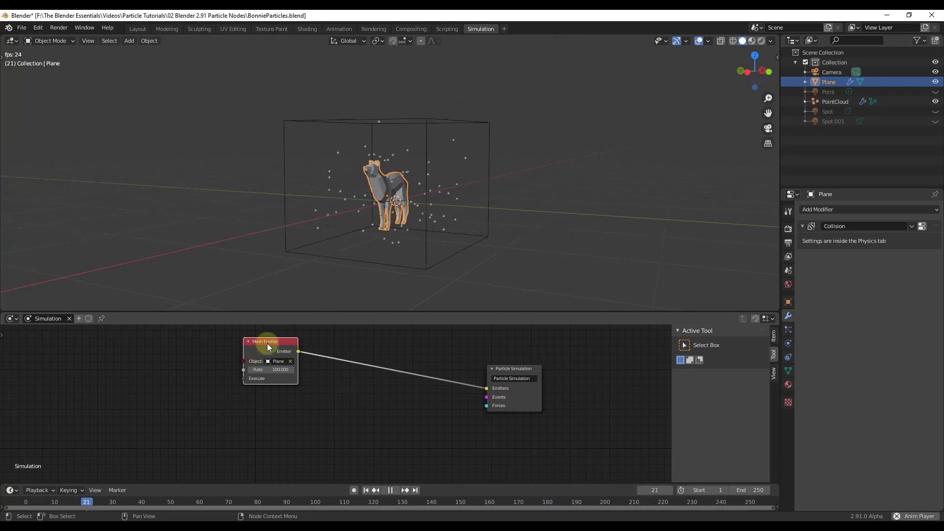
left_click_drag(267, 343, 277, 336)
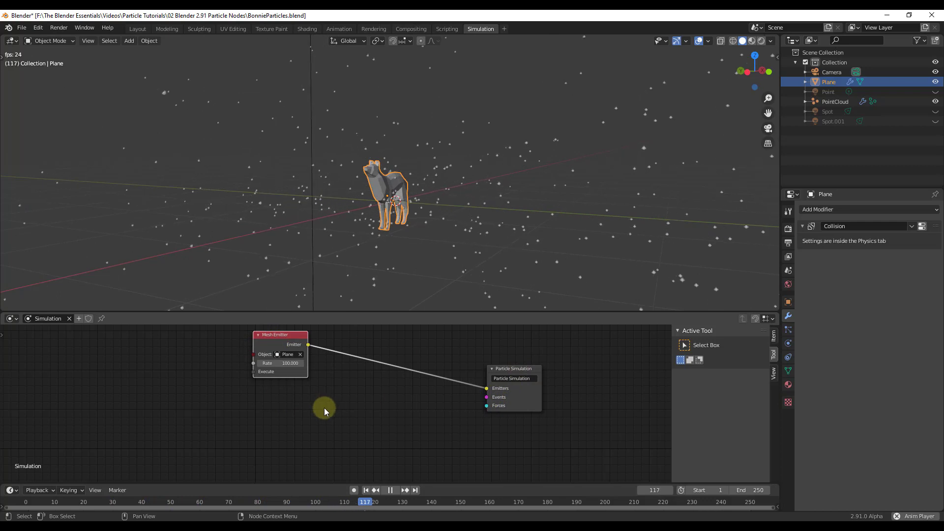
Step: Add an Age Reached Event node below the Mesh Emitter and connect its Event output to the Particle Simulation's Events input
key("shift+a")
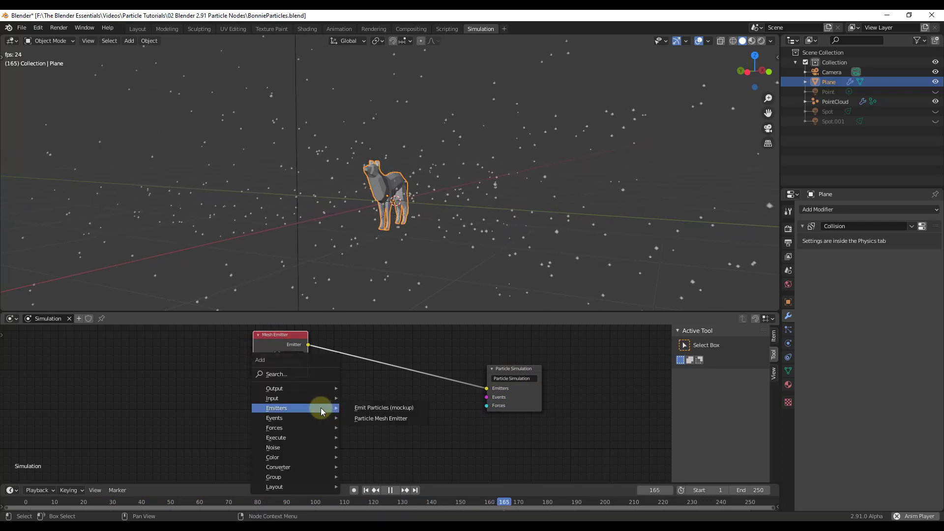
mouse_move(288, 426)
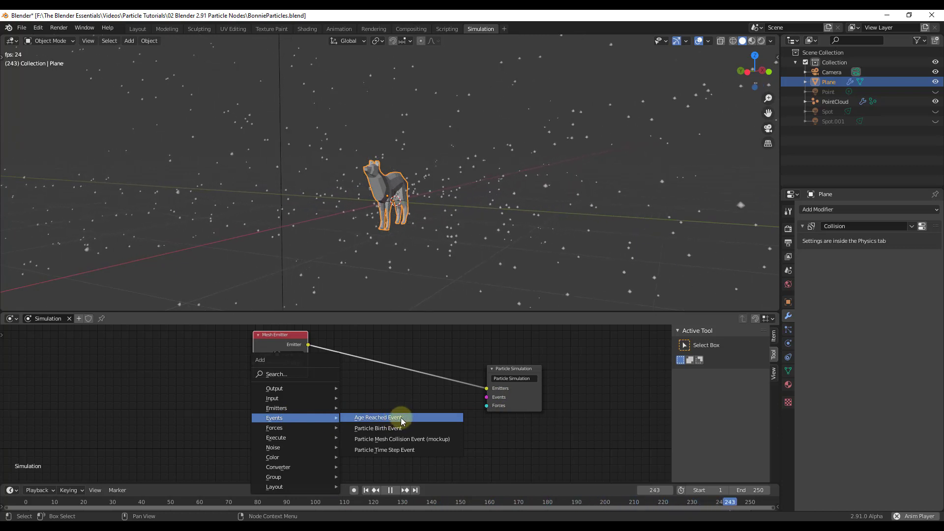
left_click(400, 417)
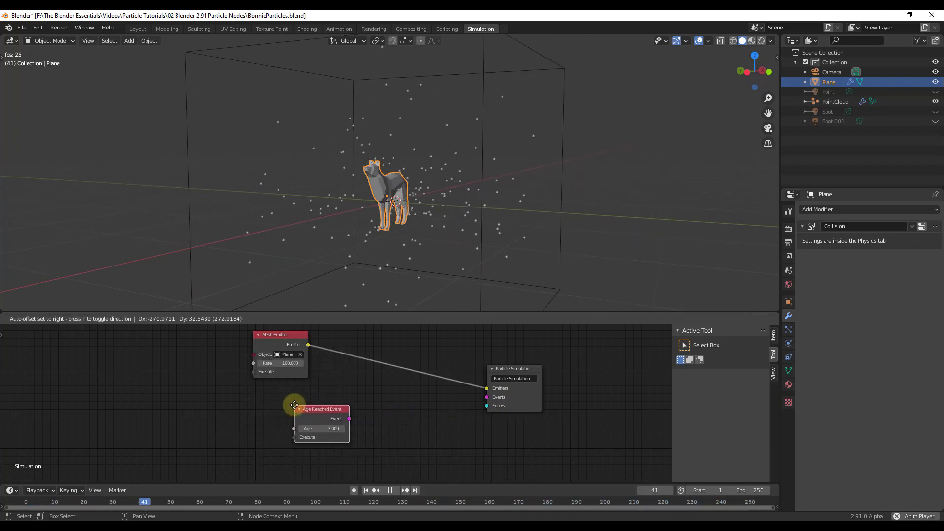
left_click(287, 396)
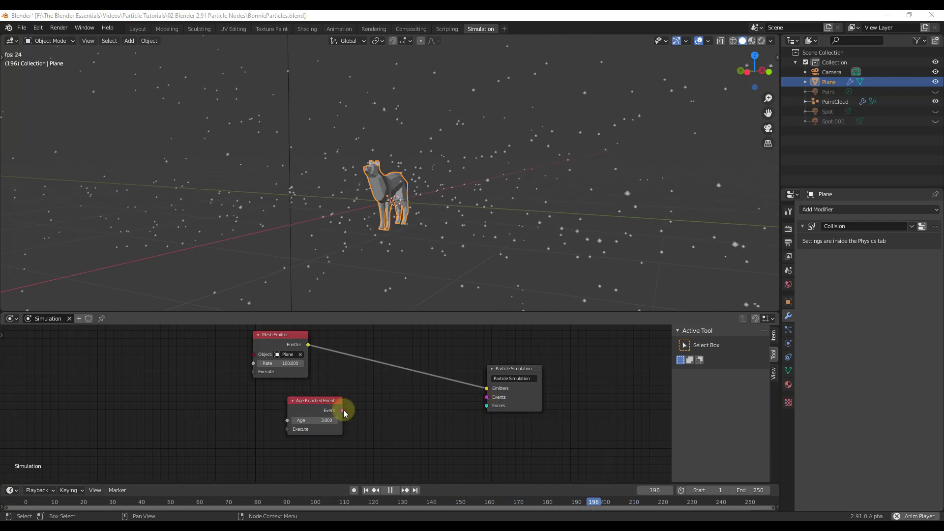
left_click_drag(343, 411, 486, 396)
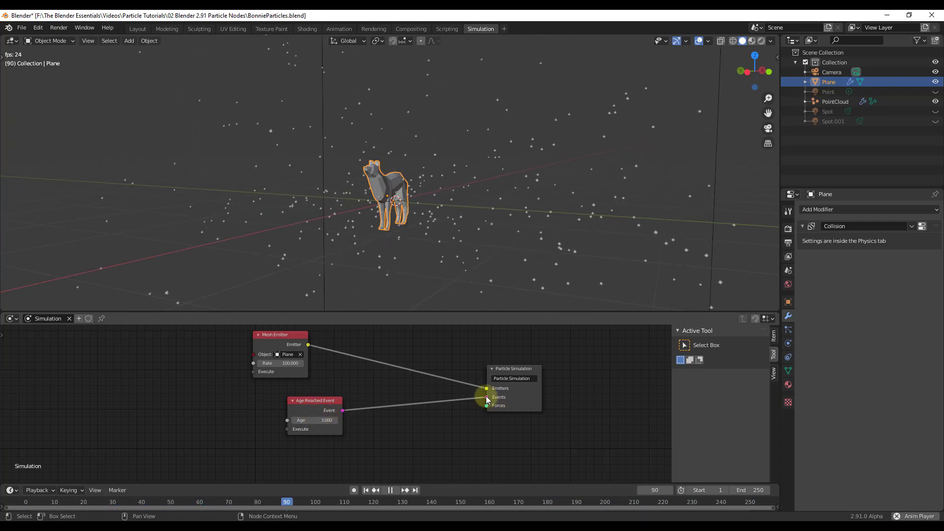
left_click_drag(318, 408, 287, 410)
Step: Add a Kill Particle node left of the Age Reached Event and connect its Execute output to that node's Execute input
middle_click_drag(384, 207, 396, 237)
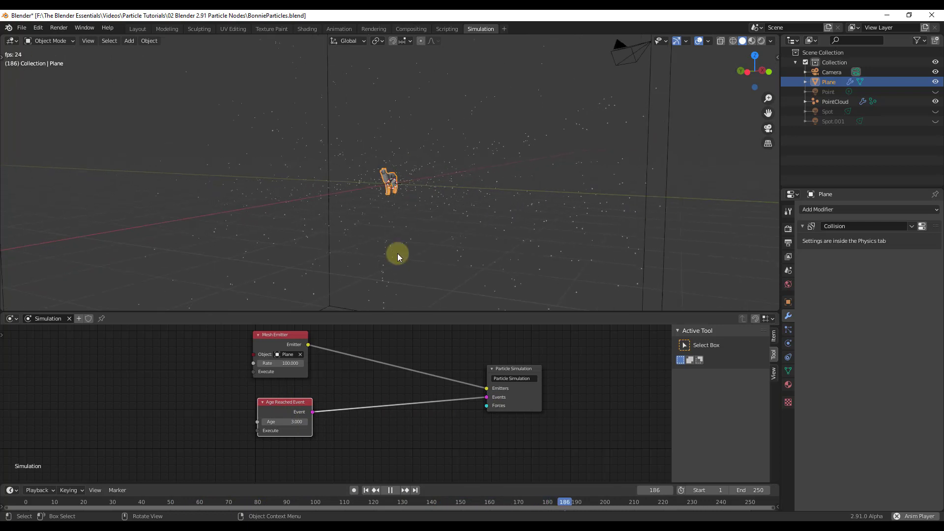
key("shift+a")
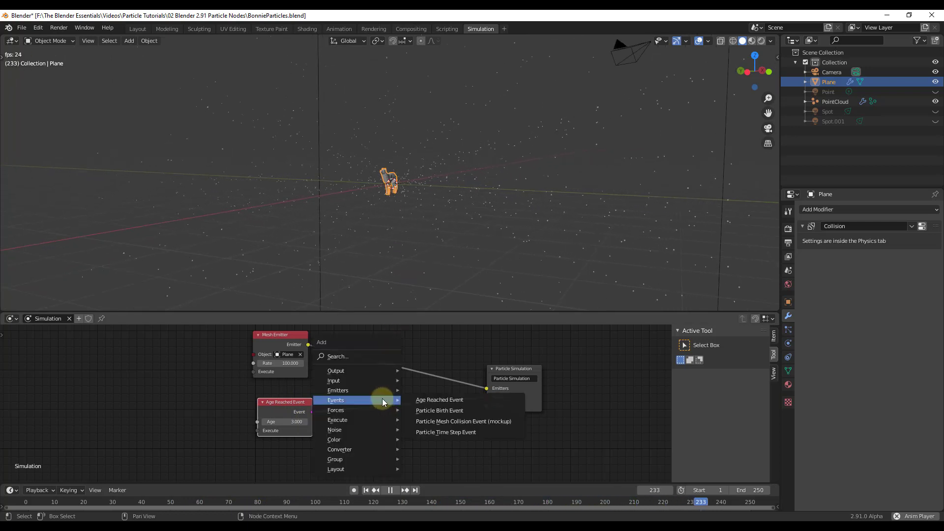
mouse_move(361, 417)
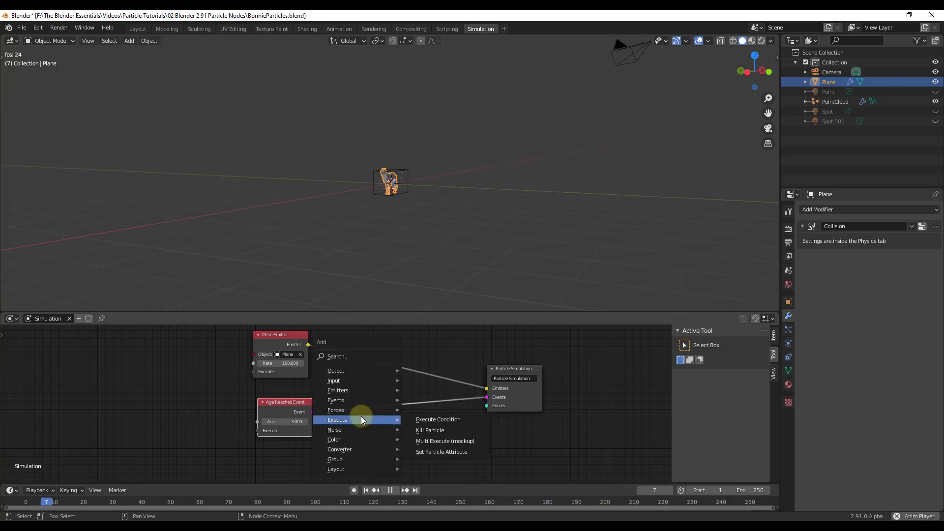
left_click(432, 429)
right_click(396, 393)
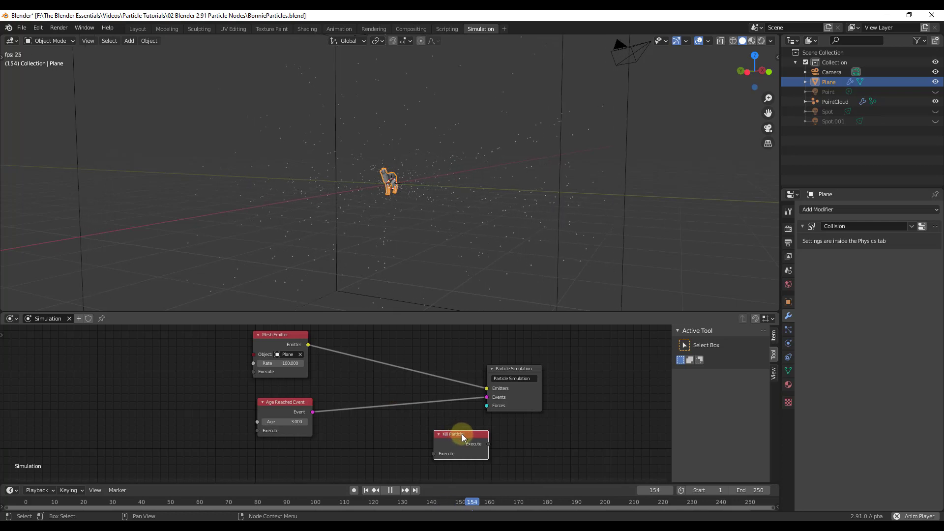
left_click_drag(462, 434, 257, 430)
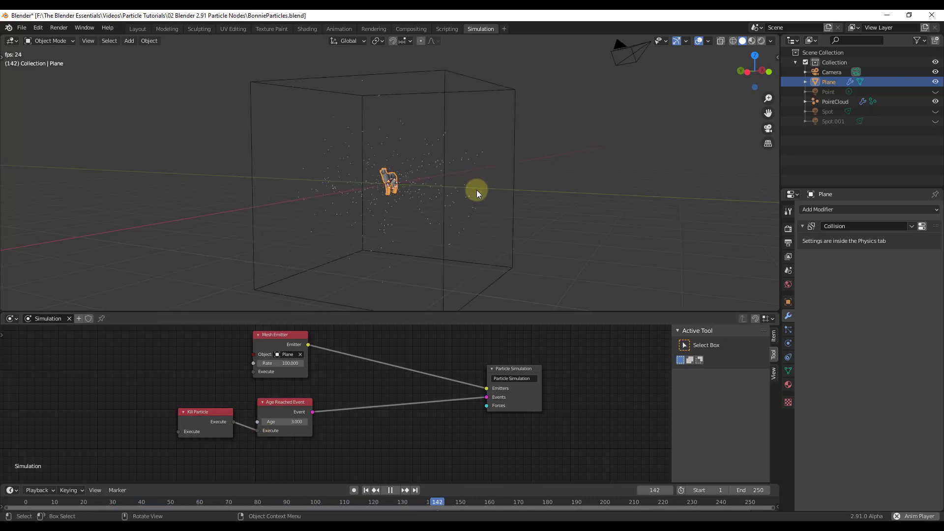
Step: Set the Age Reached Event's Age to 0.5 and check the particles around the dog model
scroll(378, 193, "up", 5)
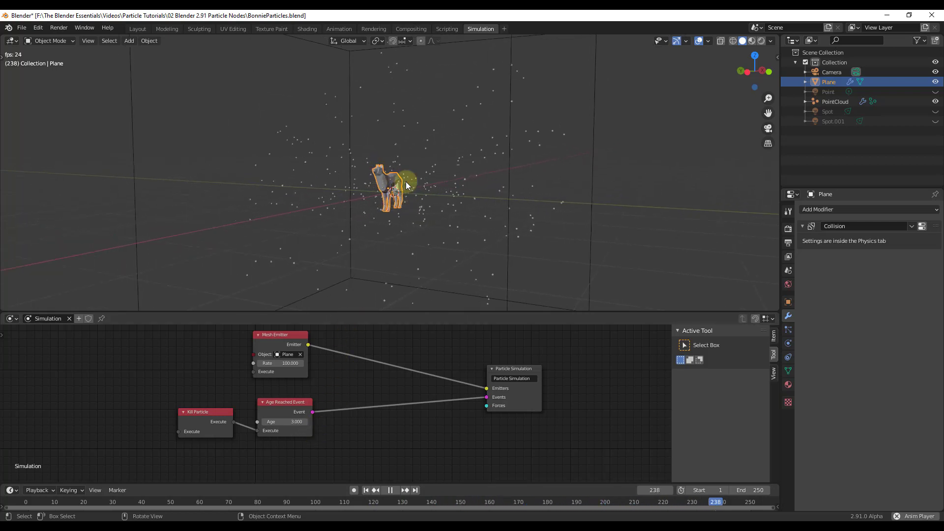
left_click(293, 422)
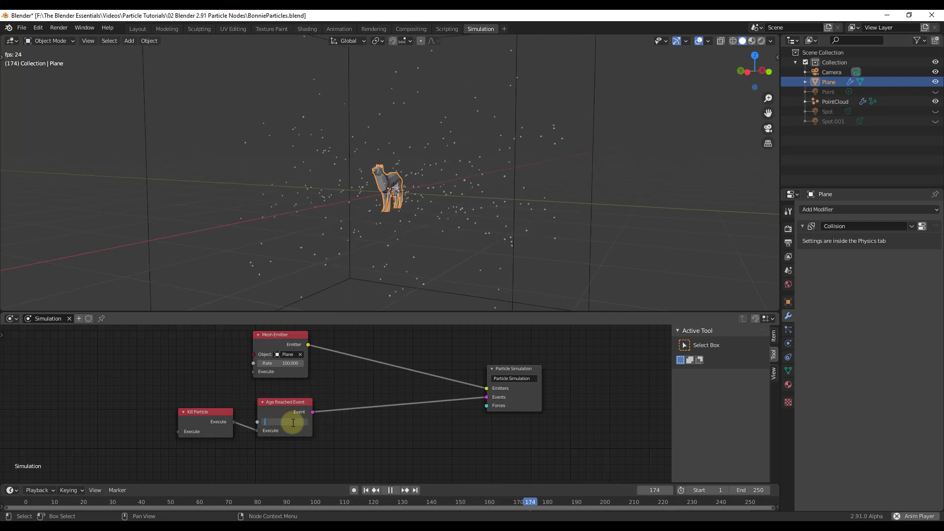
type("1.5")
key("Return")
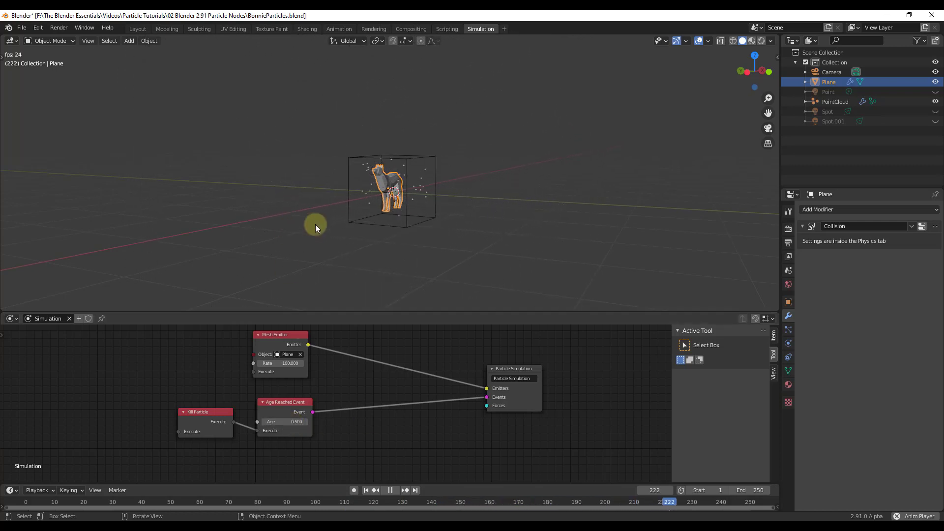
scroll(378, 185, "up", 4)
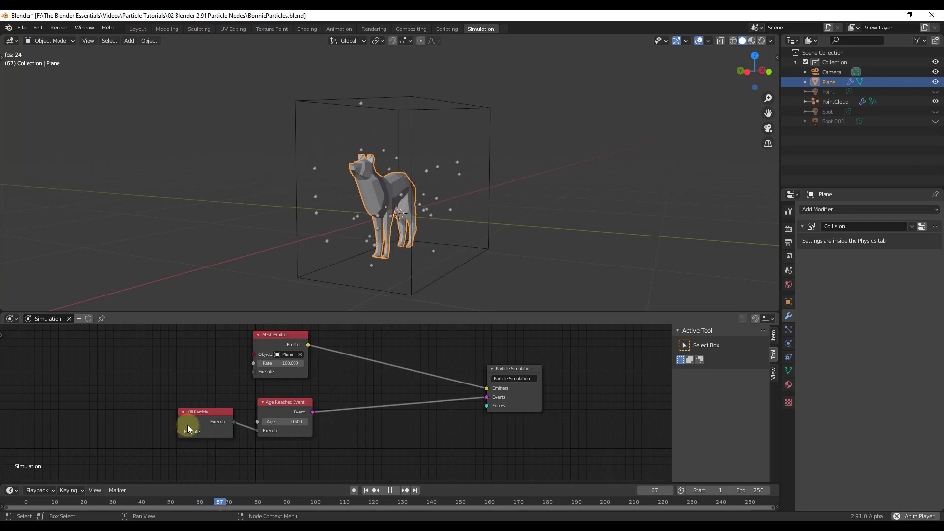
Step: Set the Age Reached Event's Age to 3 and space the Kill Particle and Age Reached Event nodes apart
left_click_drag(199, 414, 185, 414)
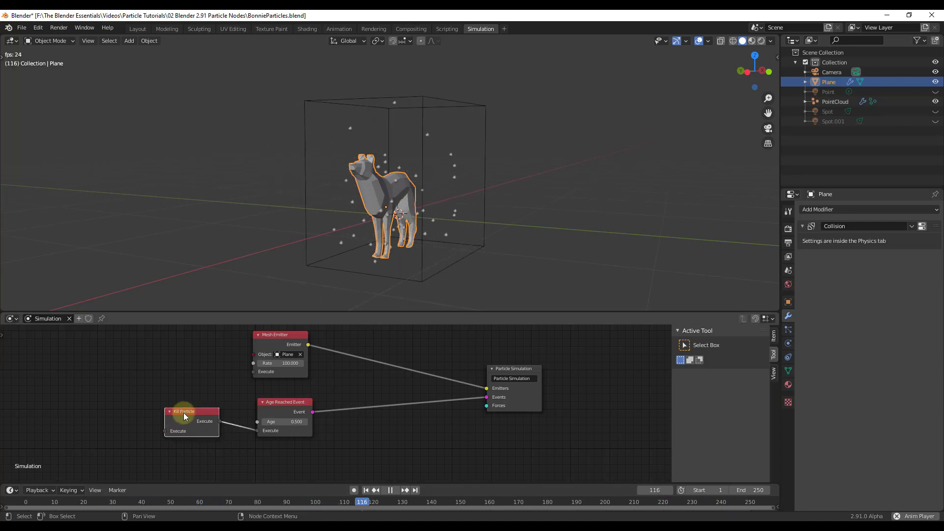
scroll(382, 305, "down", 3)
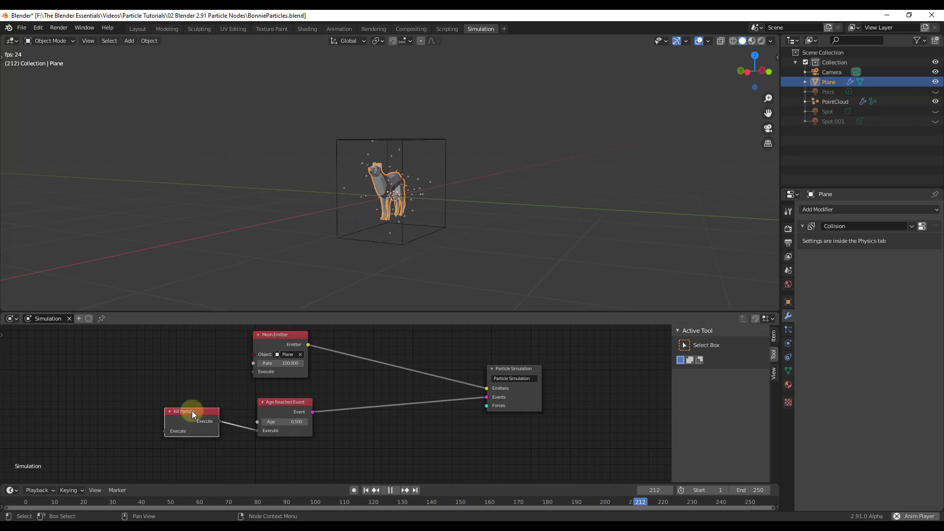
scroll(256, 424, "down", 2)
left_click_drag(282, 412, 284, 400)
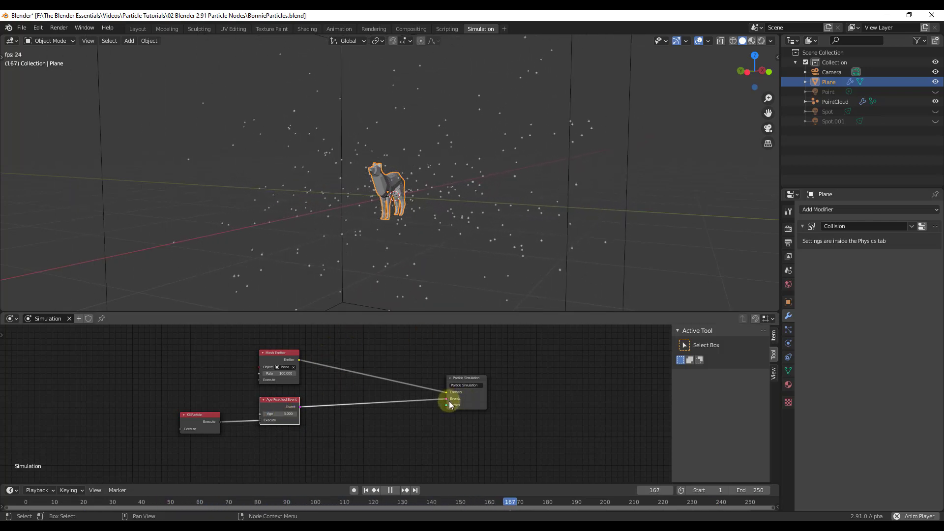
scroll(318, 441, "up", 1)
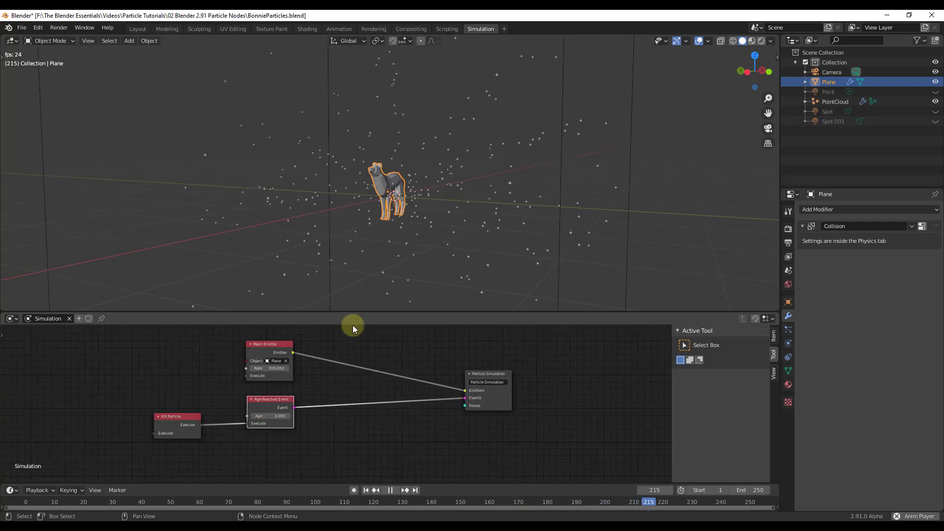
Step: Enlarge the node editor and move the Mesh Emitter, Age Reached Event and Kill Particle nodes upward into a tidy layout
left_click_drag(358, 312, 356, 236)
left_click_drag(262, 318, 265, 291)
left_click_drag(258, 366, 261, 341)
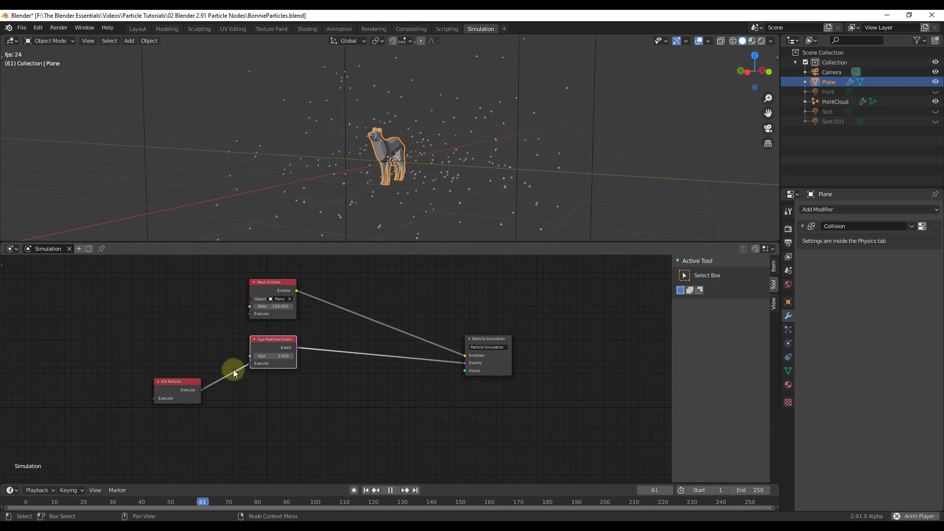
left_click_drag(181, 387, 196, 345)
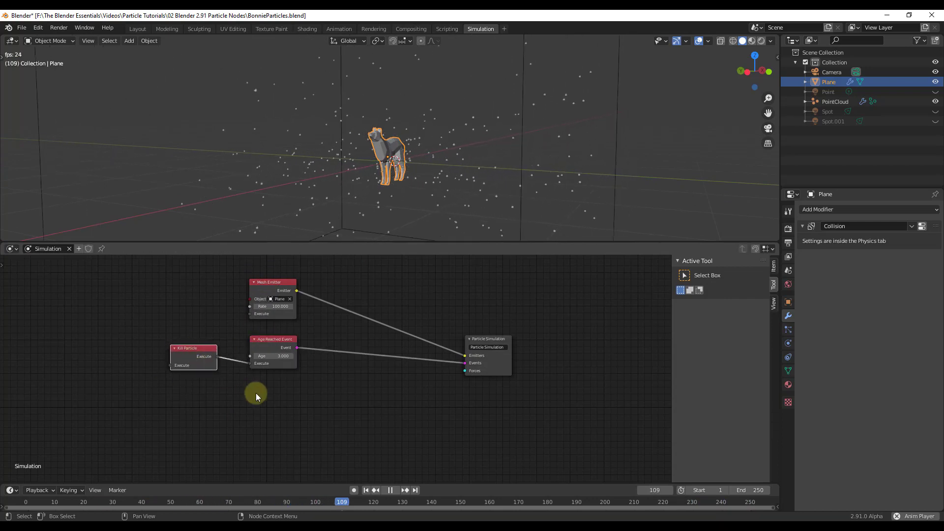
Step: Add a Particle Birth Event node below the Age Reached Event and connect its Event output to the Particle Simulation's Events input
key("shift+a")
mouse_move(261, 374)
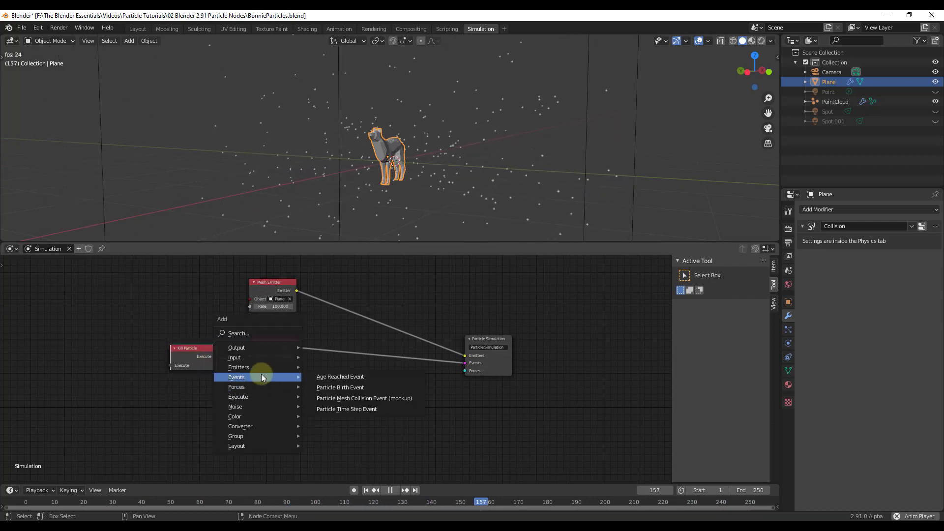
left_click(348, 390)
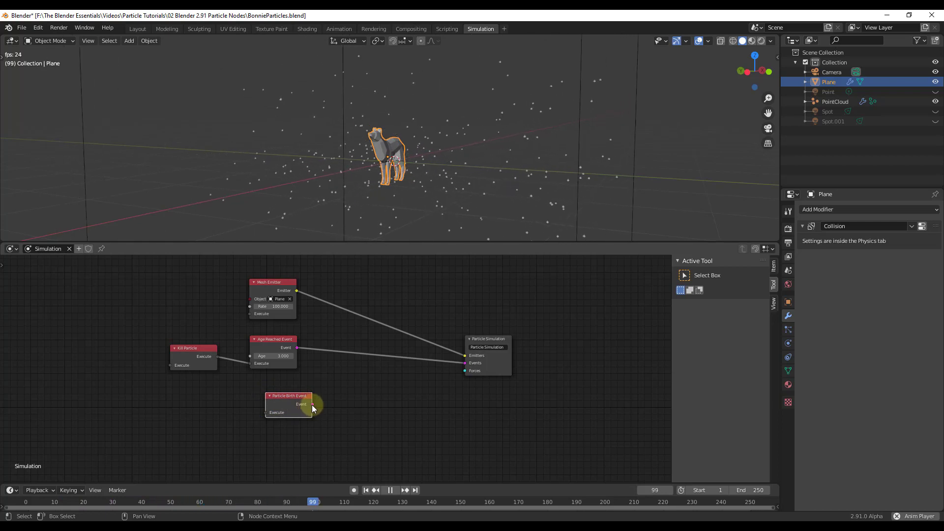
left_click_drag(312, 404, 465, 363)
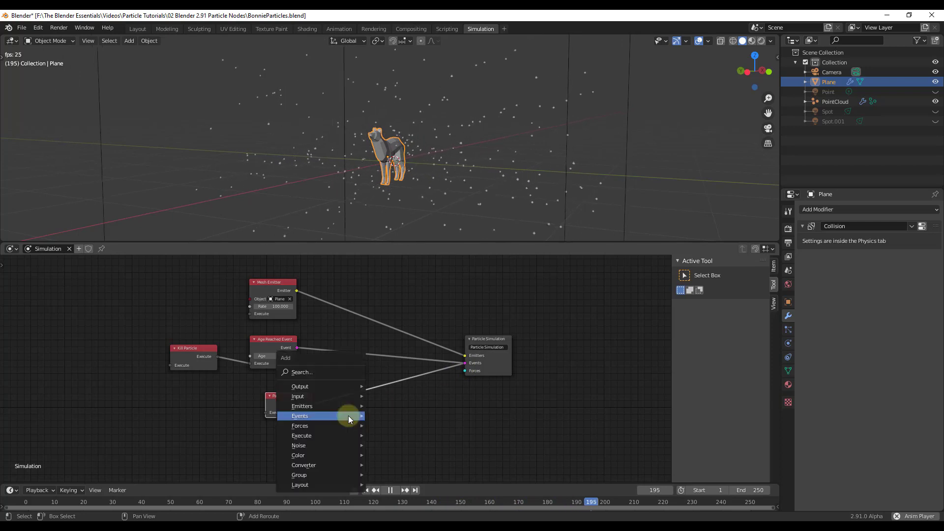
Step: Add a Set Particle Attribute node left of the Particle Birth Event and connect its Execute output to that event's Execute input
mouse_move(320, 435)
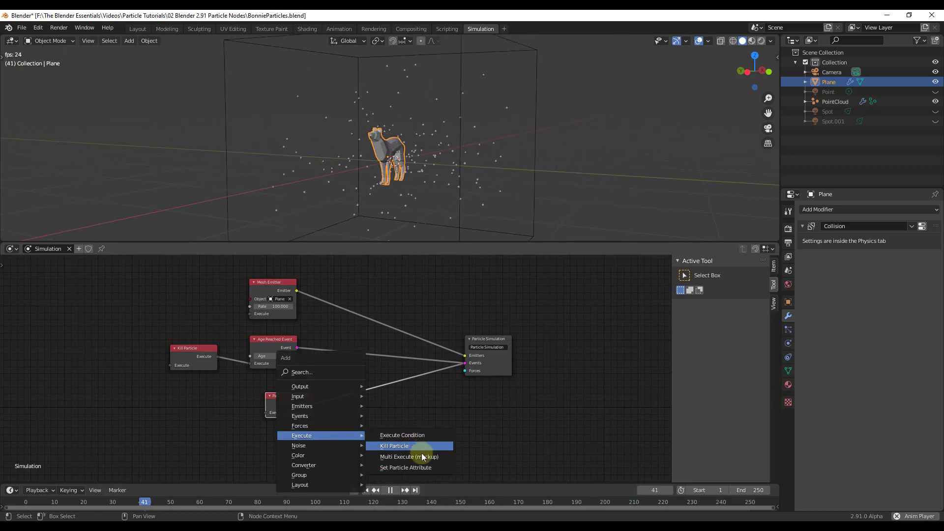
left_click(418, 470)
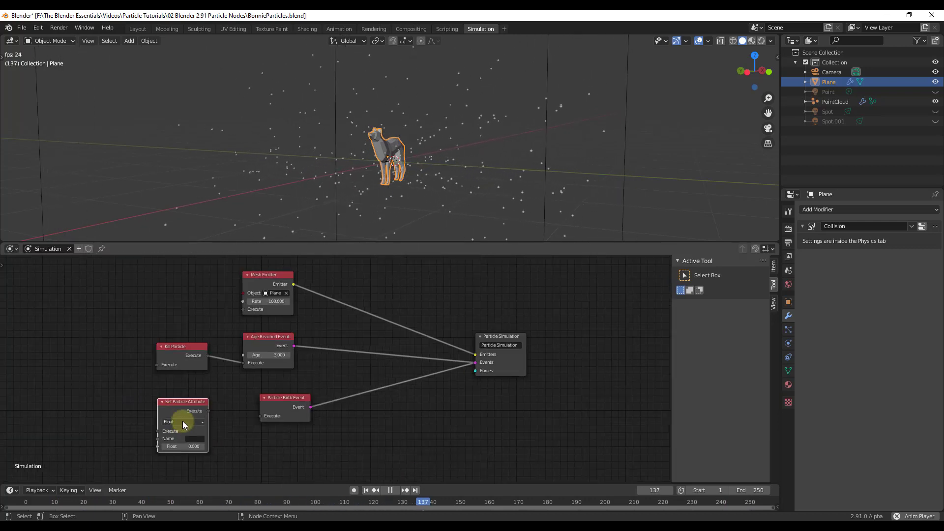
scroll(190, 453, "up", 1)
middle_click_drag(189, 453, 228, 351)
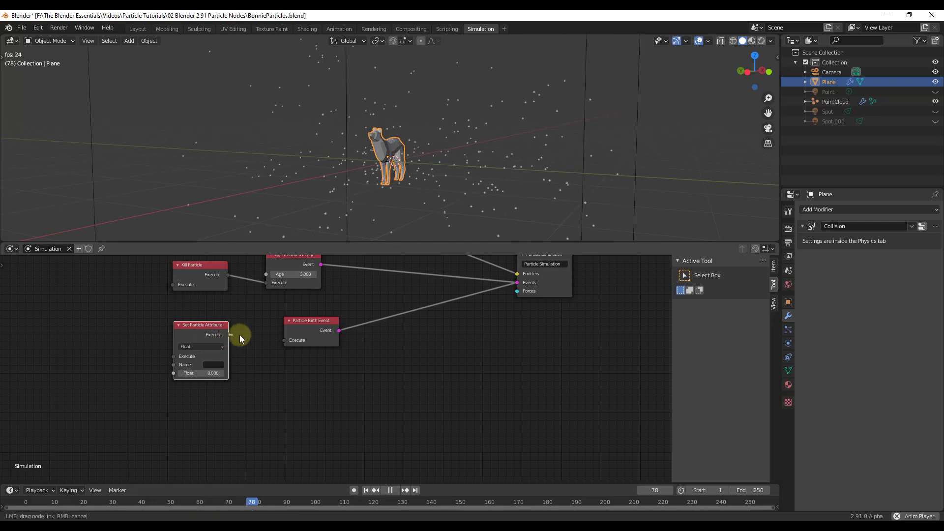
left_click_drag(273, 343, 287, 342)
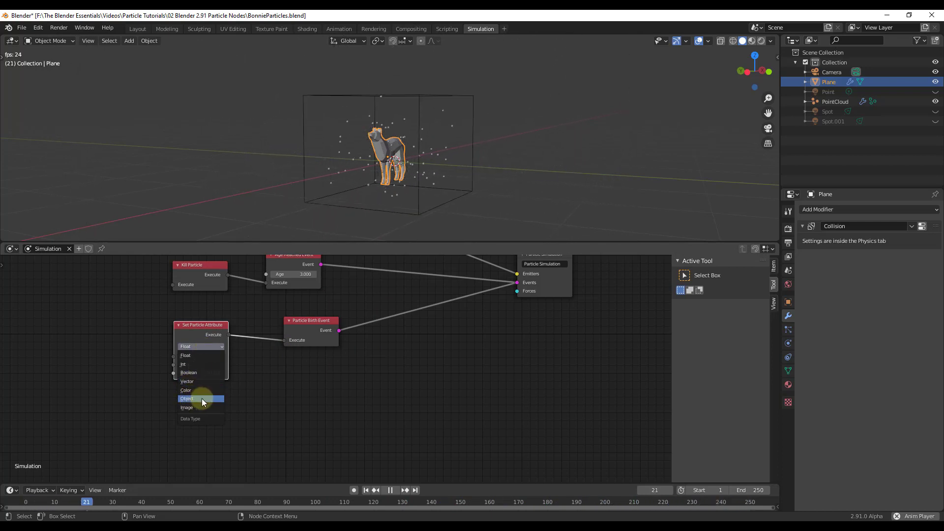
Step: Configure the Set Particle Attribute node as a Float named Radius with value 1, shifting the node slightly away from the birth event
left_click(202, 354)
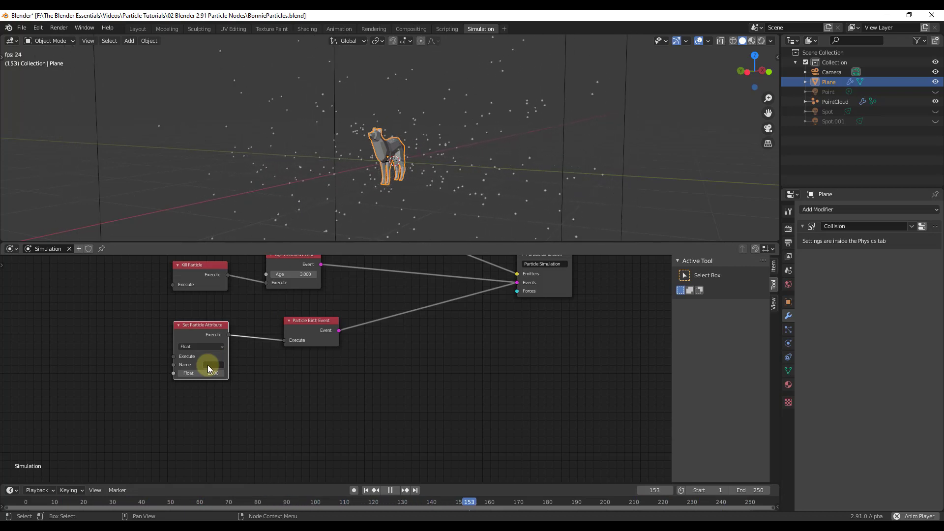
left_click_drag(205, 328, 188, 325)
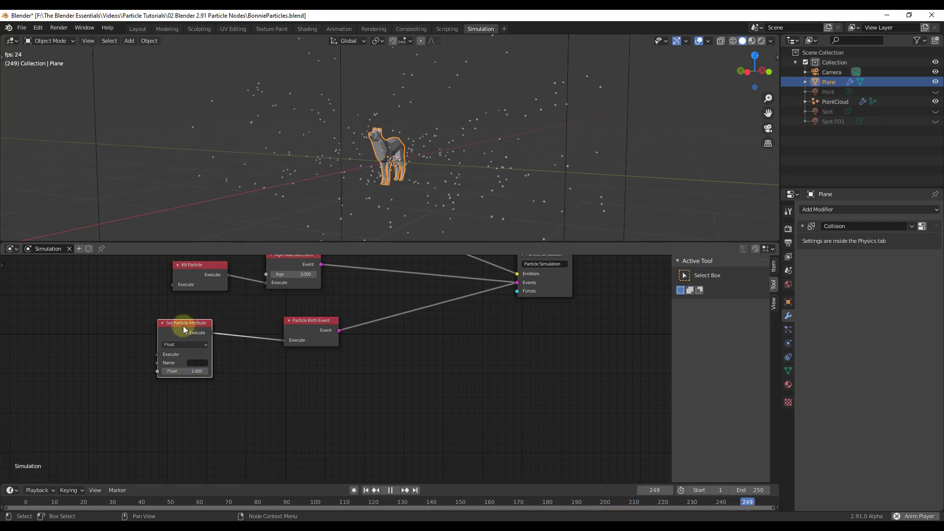
left_click(192, 362)
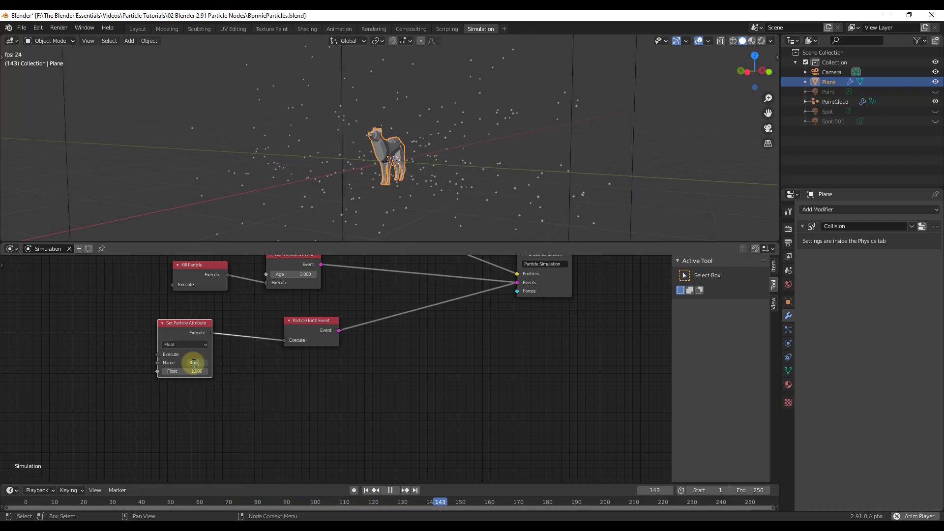
type("Radius")
key("Return")
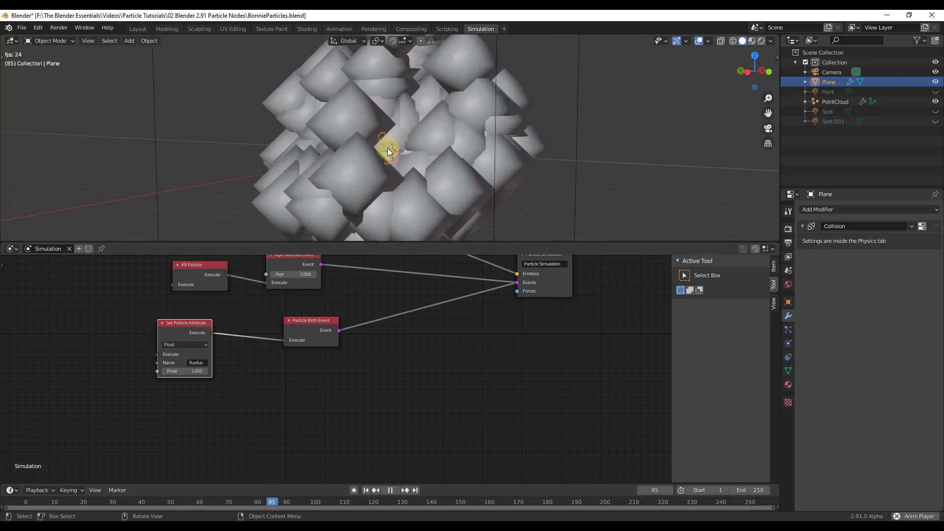
Step: Try Radius values of 0.5 and 0.1 in the Set Particle Attribute node and check the particle size around the dog model
left_click(189, 371)
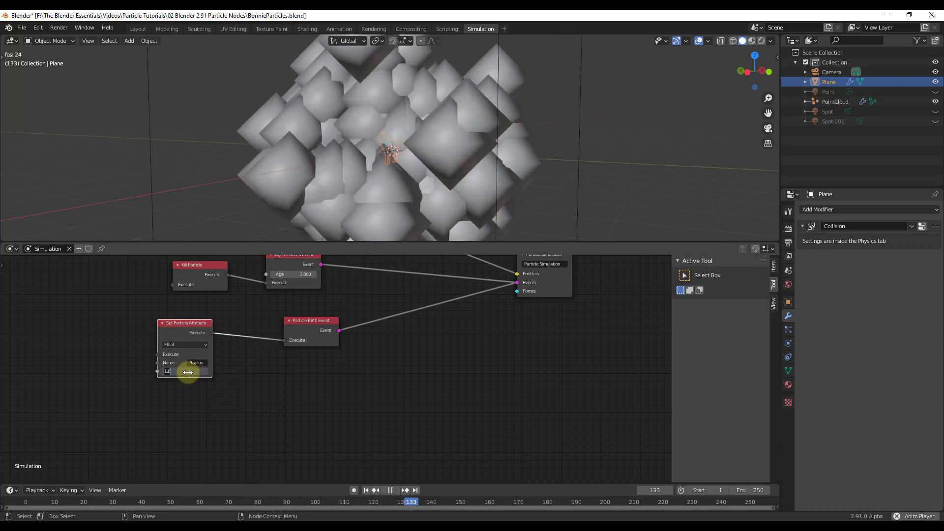
type("0.5")
key("Return")
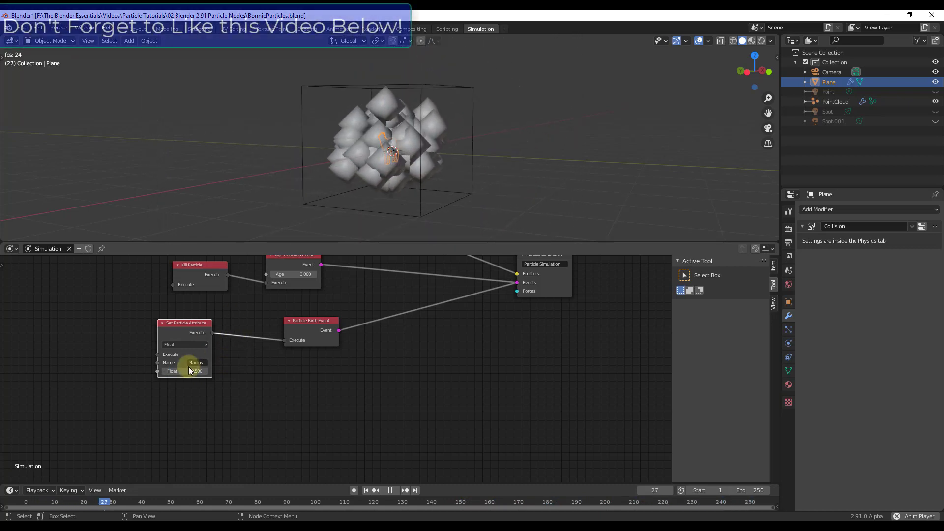
left_click_drag(188, 372, 189, 372)
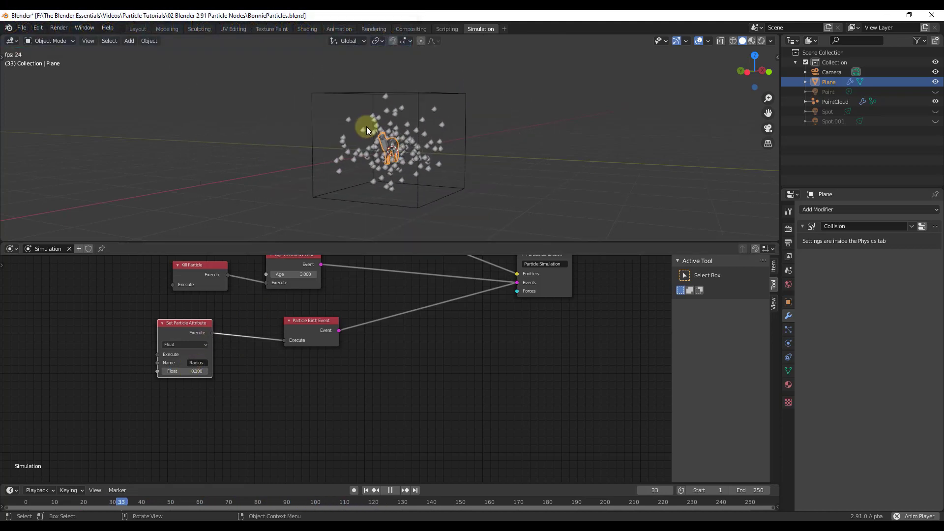
scroll(367, 126, "up", 6)
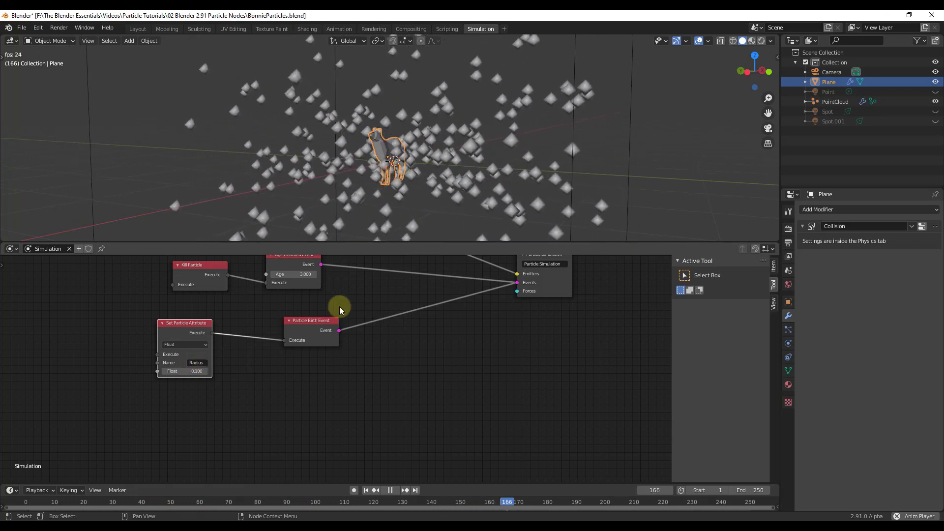
Step: Set the Radius attribute's float value to 0.05 and move the Particle Simulation node farther from the event nodes
left_click(195, 368)
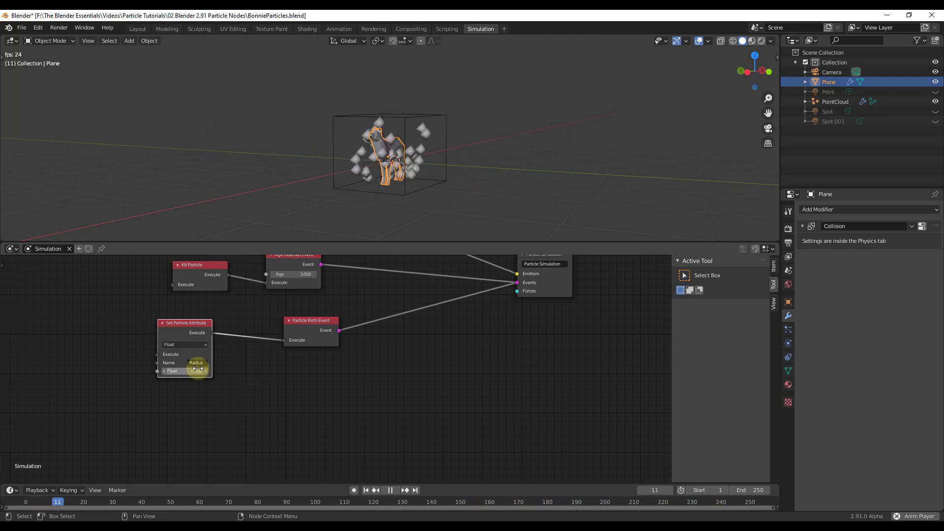
left_click_drag(184, 323, 183, 313)
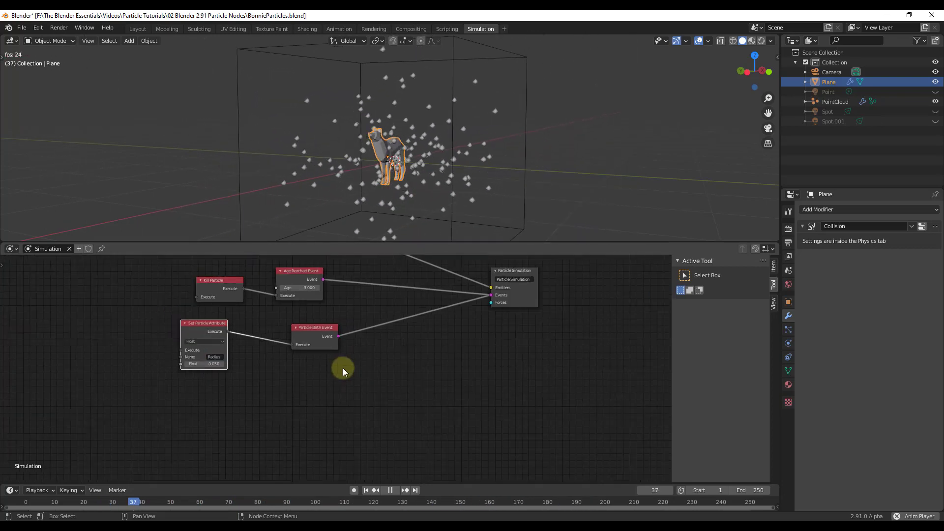
scroll(344, 368, "down", 2)
scroll(347, 366, "down", 1)
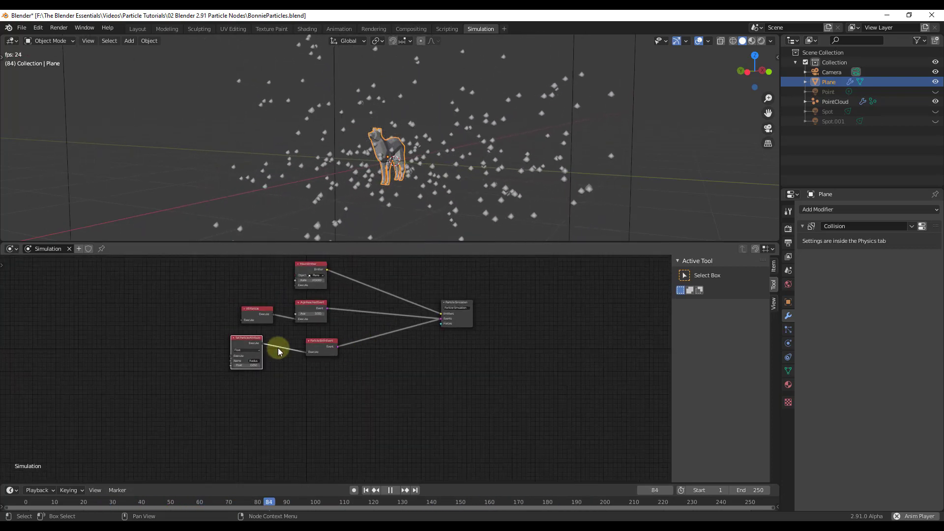
scroll(348, 351, "up", 1)
left_click_drag(483, 298, 519, 319)
scroll(501, 339, "up", 1)
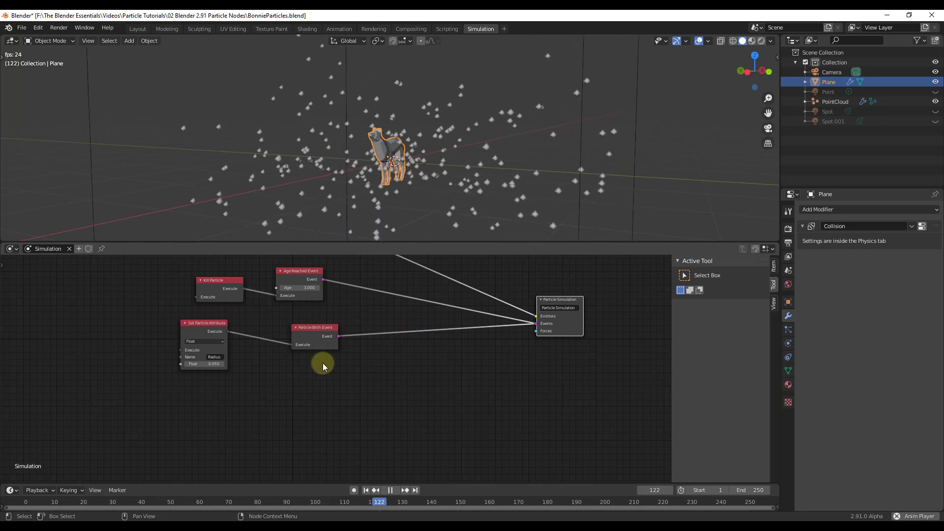
Step: Add a Force node below the Particle Birth Event and connect its Force output to the Particle Simulation's Forces input
key("shift+a")
mouse_move(323, 380)
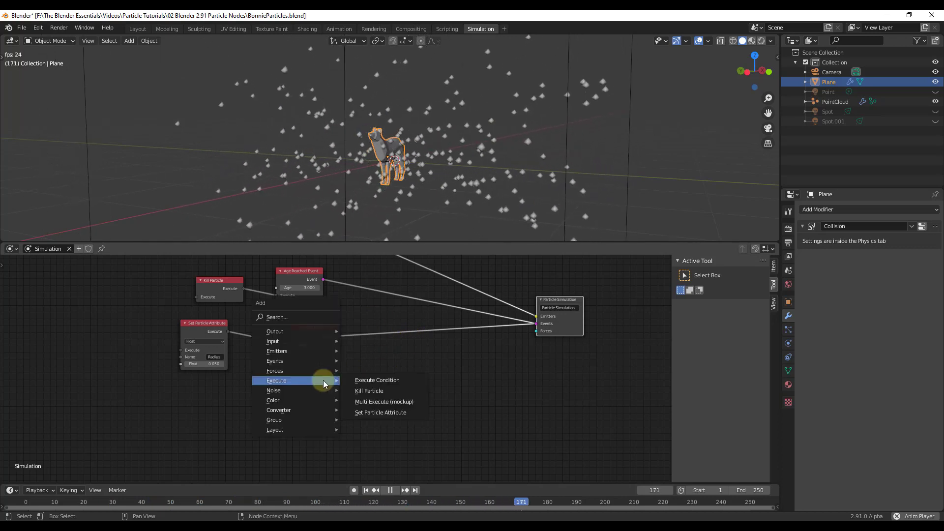
mouse_move(287, 369)
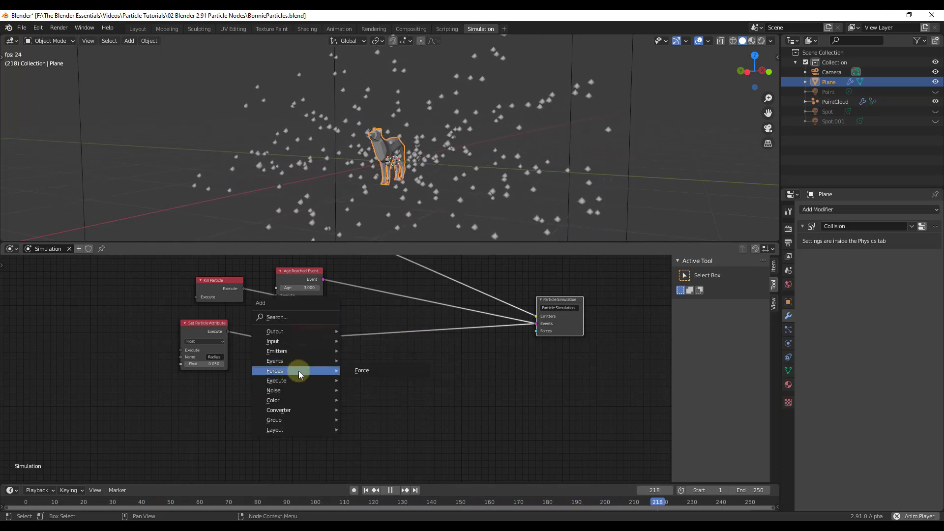
left_click(361, 370)
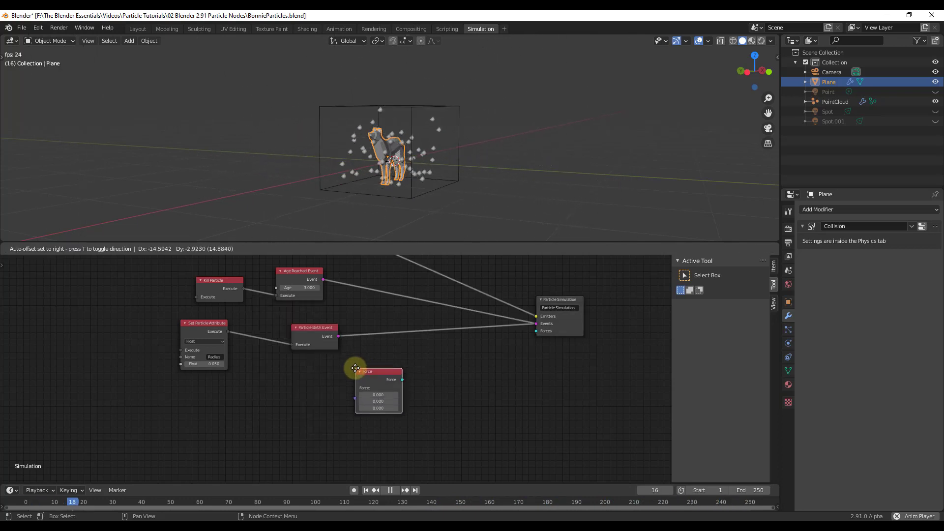
left_click(355, 368)
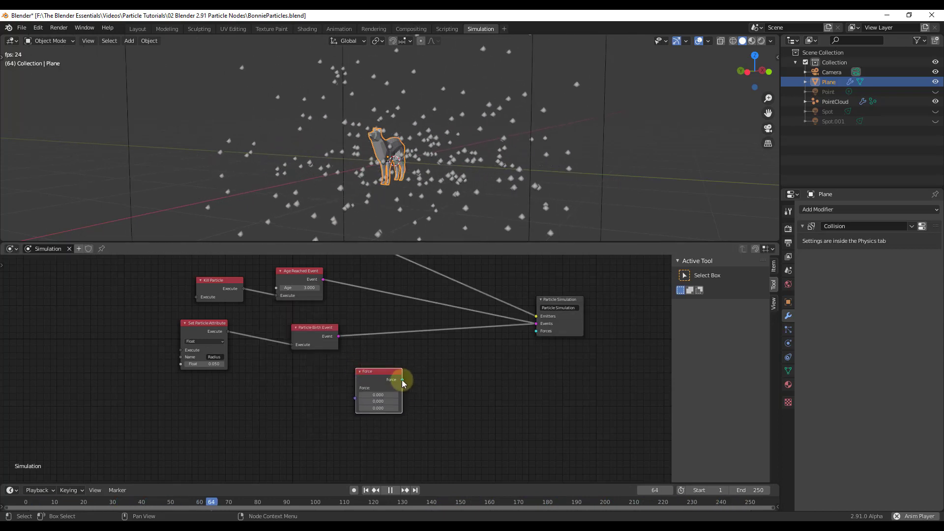
left_click_drag(403, 380, 535, 331)
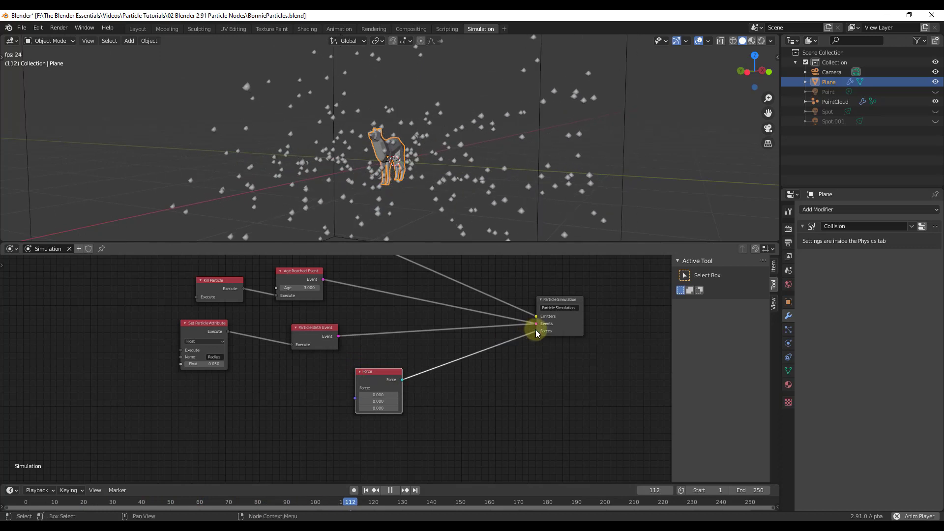
Step: Try X values of 1 and 10 in the Force node and watch how the particles drift
scroll(386, 413, "up", 1)
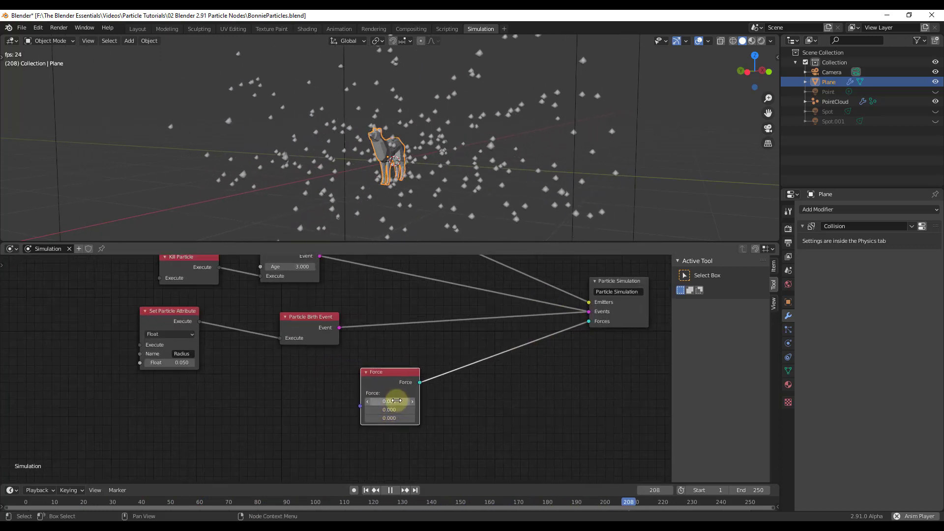
left_click(395, 400)
type("1")
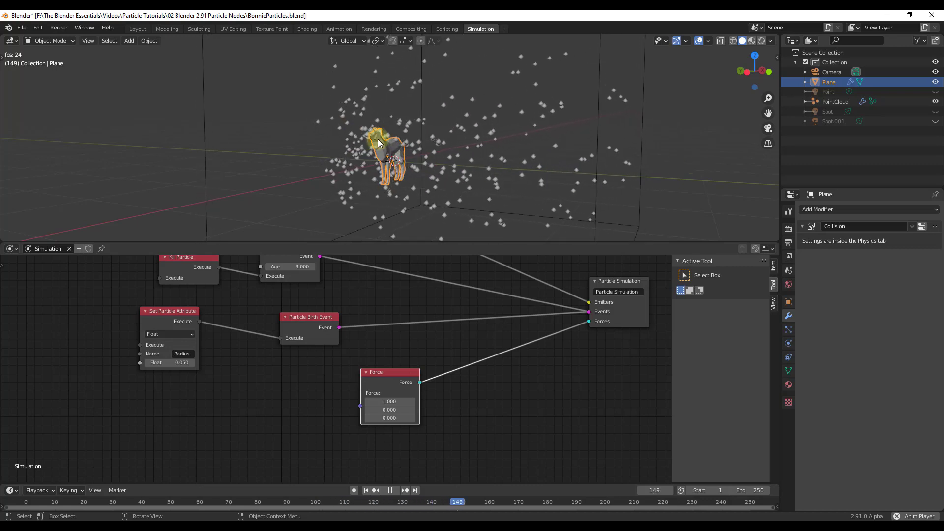
left_click(386, 401)
type("10")
key("Return")
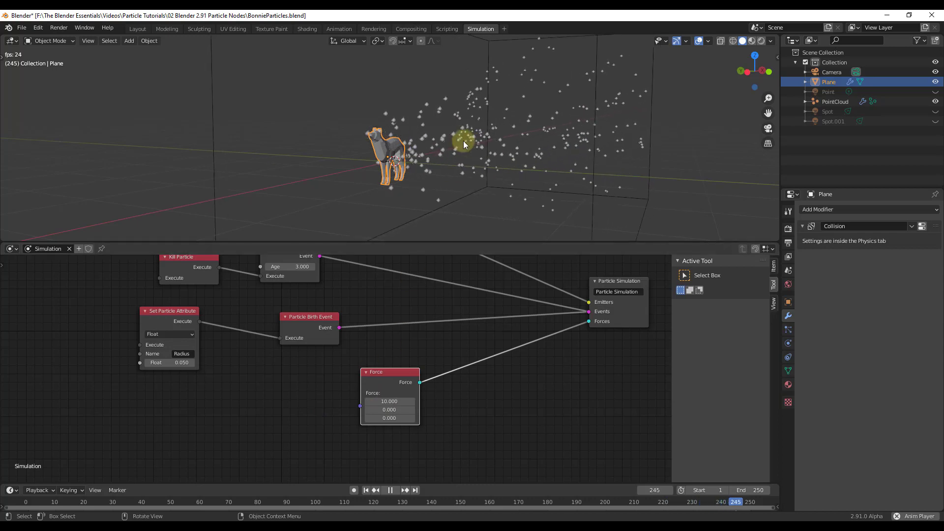
Step: Try a Y value of 5 in the Force node and examine the particle stream from other angles
middle_click_drag(556, 184, 401, 155)
left_click(381, 409)
type("5")
key("Return")
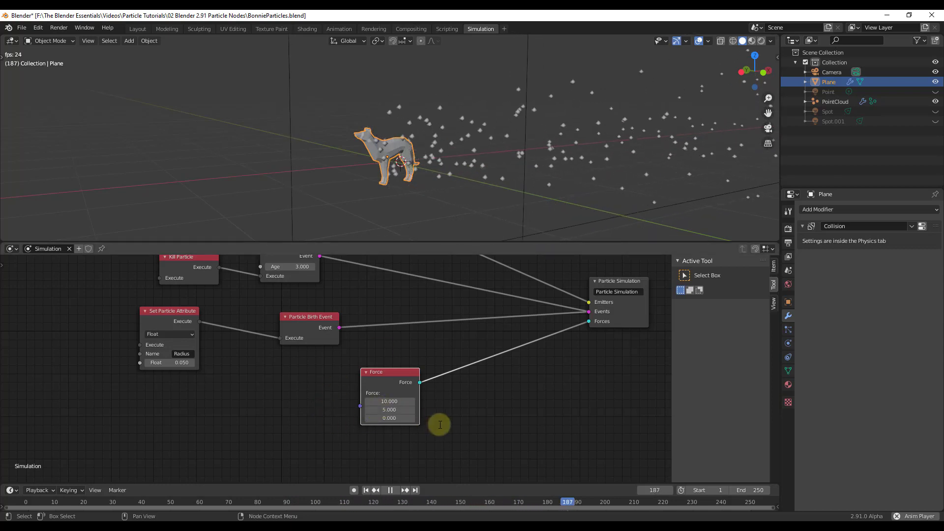
scroll(495, 146, "down", 2)
middle_click_drag(495, 146, 445, 81)
middle_click_drag(520, 187, 500, 173)
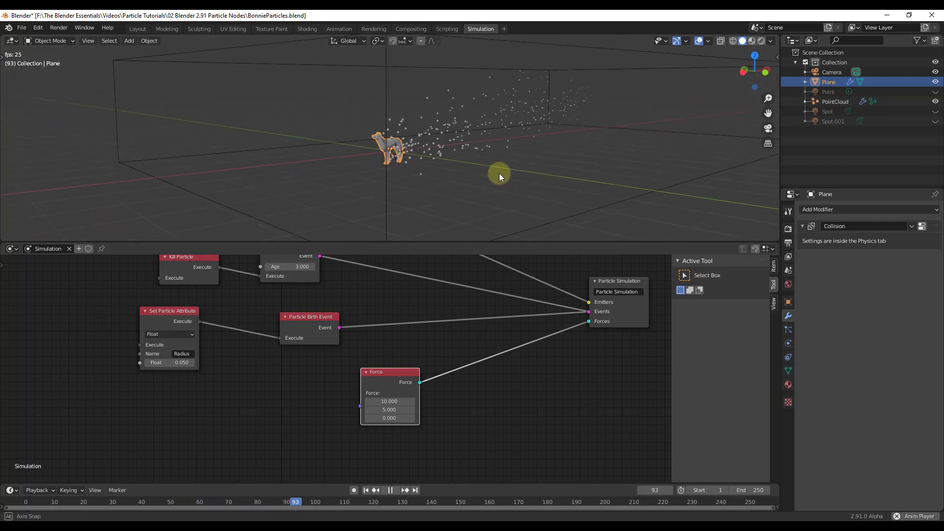
Step: Set the Force node's vector to 0, 0, -9.8 so it acts as gravity
left_click(383, 401)
type("0")
key("Tab")
type("0")
key("Tab")
key("BackSpace")
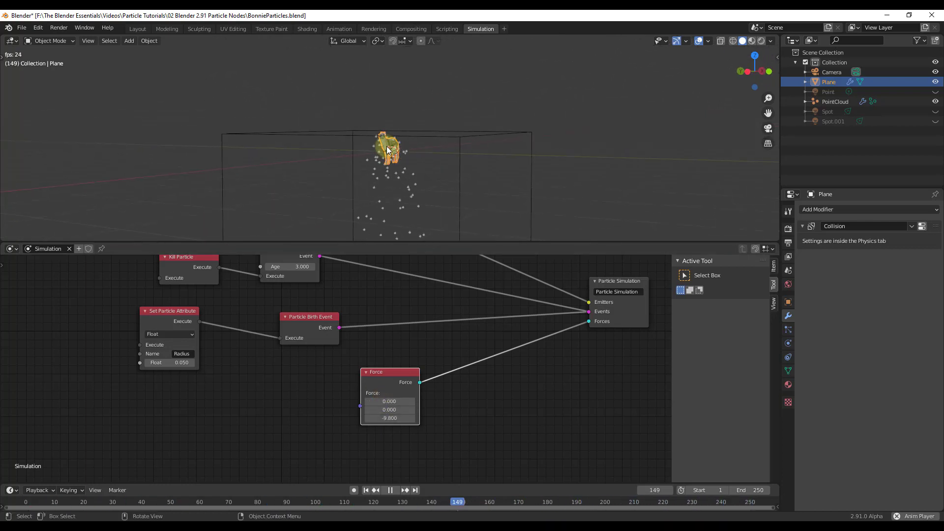
Step: Move the dog model upward, well above the grid floor, so the particles fall from a height
left_click(387, 149)
left_click(385, 148)
key("g")
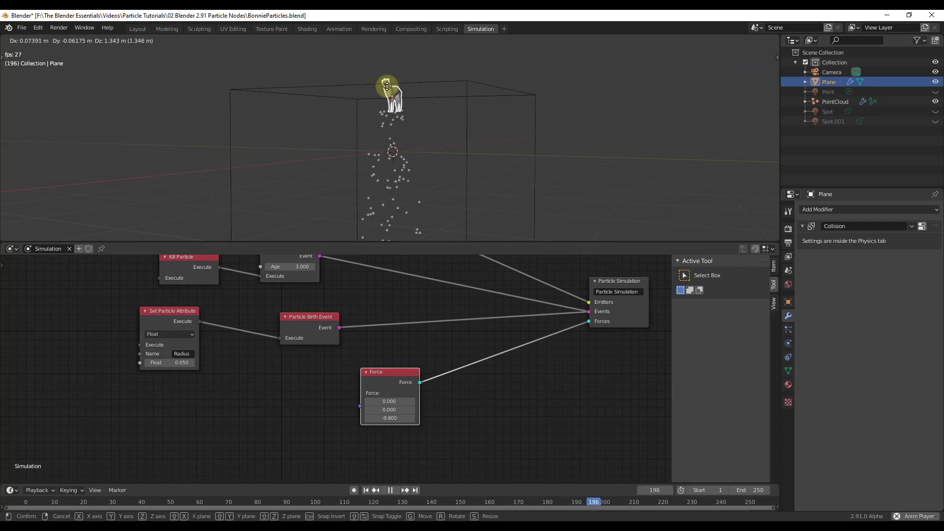
left_click(392, 82)
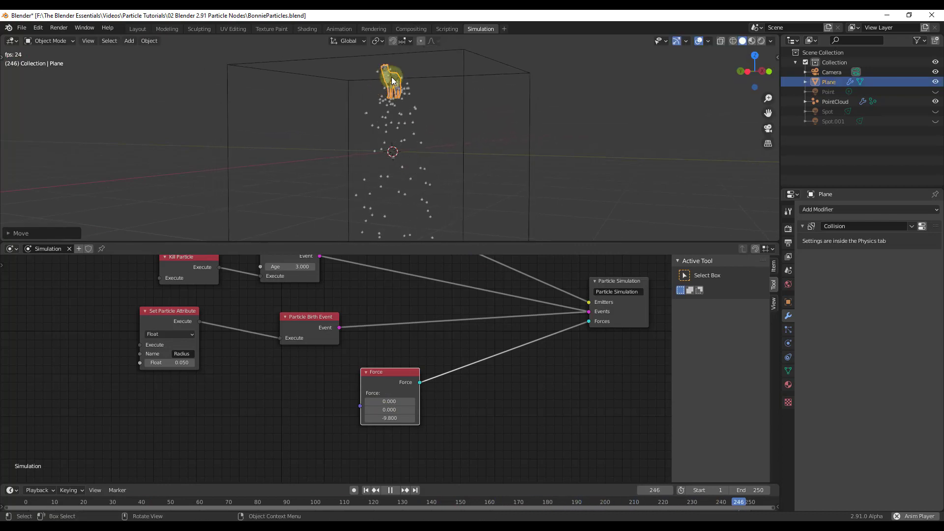
Step: Add a plane mesh at the 3D cursor beneath the dog model and scale it up into a wide floor
middle_click_drag(411, 178, 383, 169)
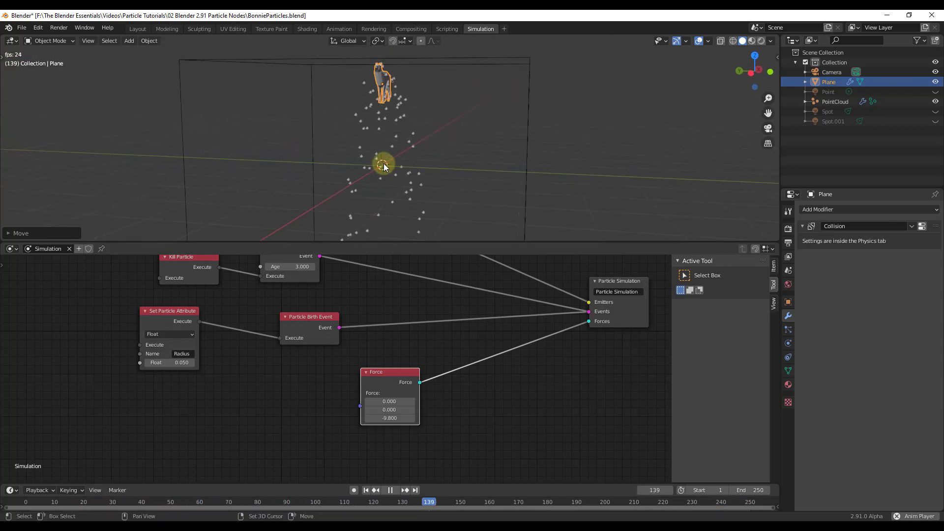
key("shift+a")
mouse_move(383, 163)
key("s")
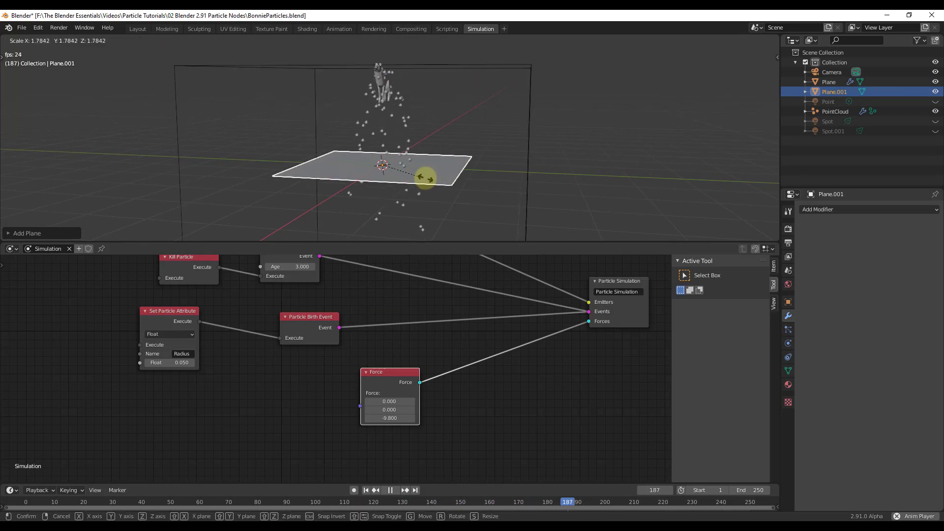
left_click(390, 140)
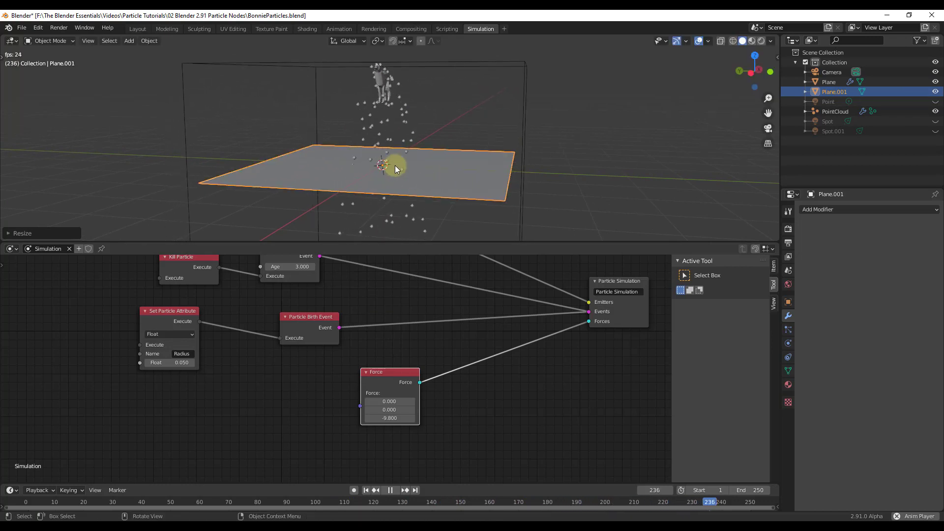
Step: Try Age values of 1, 0.5 and 0.6 in the Age Reached Event node to shorten the particles' life
double_click(288, 267)
type("1")
key("Return")
double_click(294, 268)
type("0.5")
key("Return")
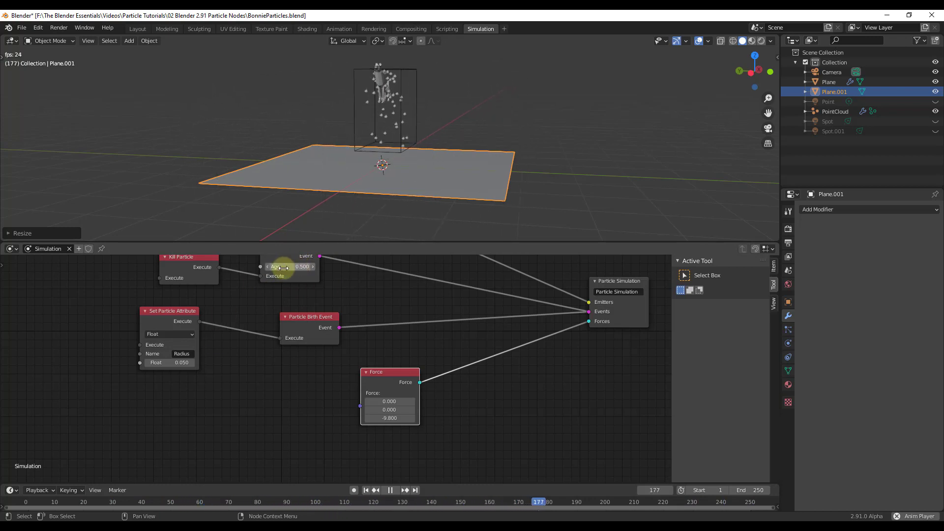
double_click(288, 268)
type(".6")
key("Return")
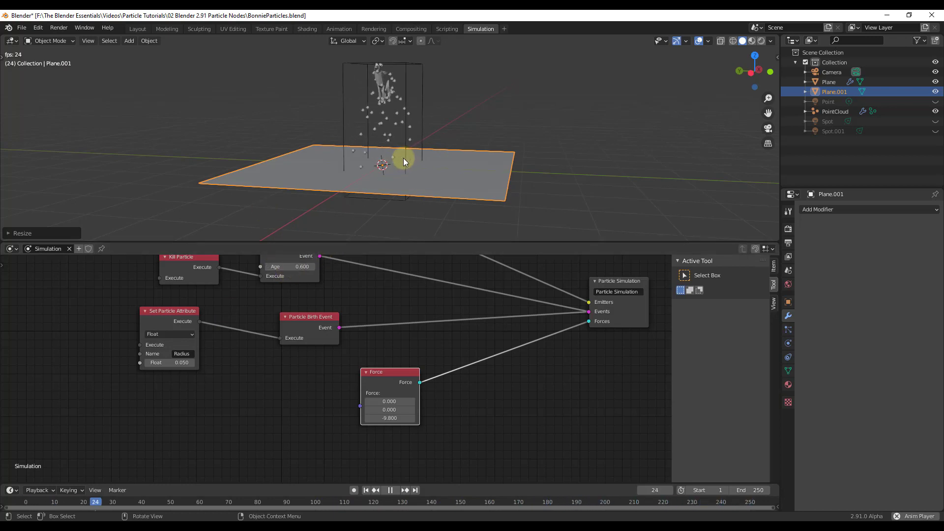
Step: Set the Age Reached Event node's Age to 0.55 and check from several angles where the particles die relative to the floor
mouse_move(399, 158)
middle_mouse_down()
mouse_move(397, 148)
mouse_move(393, 157)
middle_mouse_up()
double_click(298, 266)
type(".55")
key("Return")
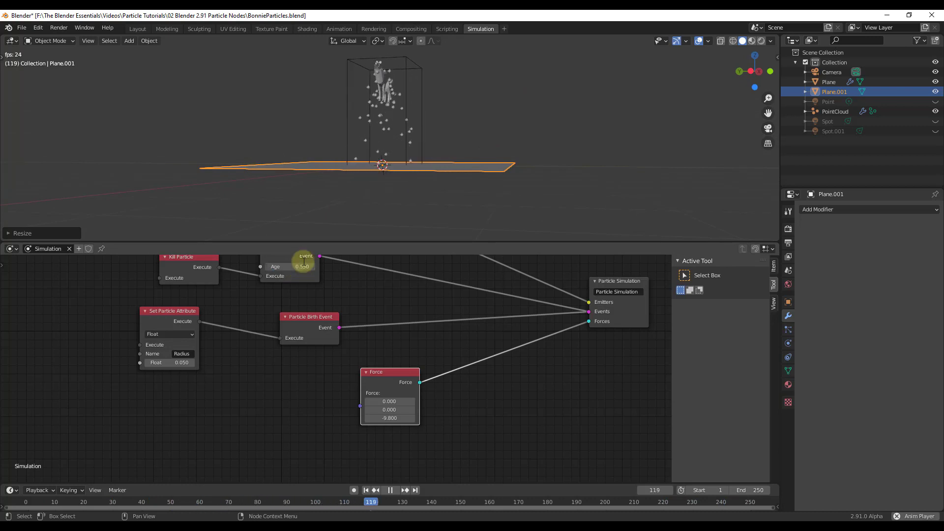
middle_click_drag(373, 171, 373, 187)
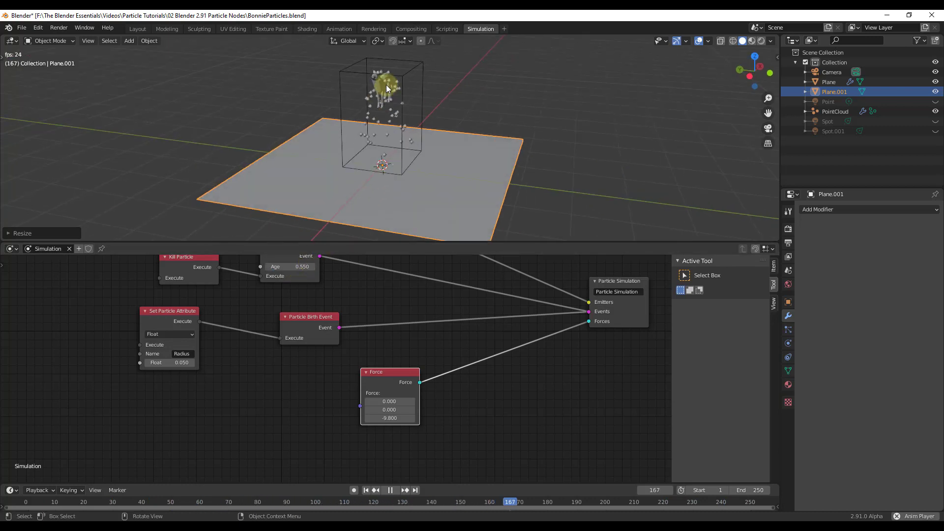
middle_click_drag(422, 143, 421, 138)
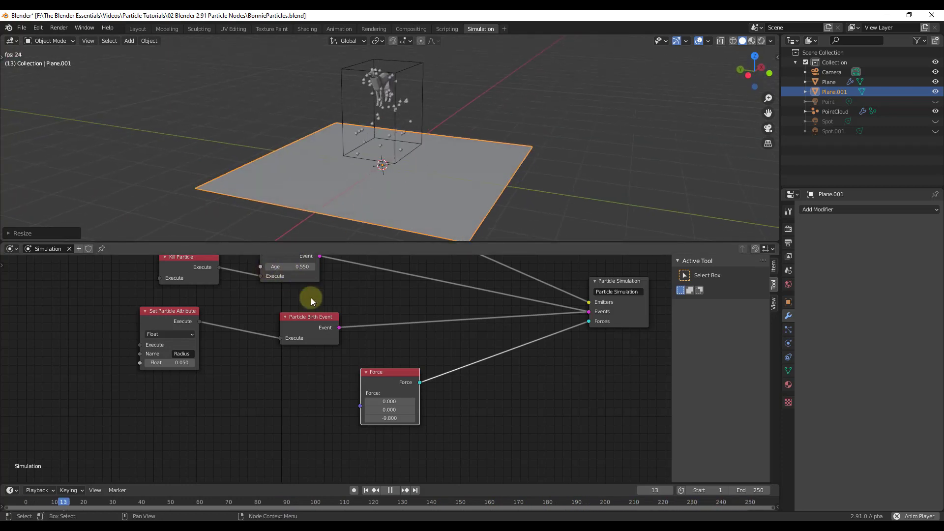
Step: Add an Object Transforms node and connect its Location output to the Force node's Force input
middle_click_drag(285, 291, 283, 310)
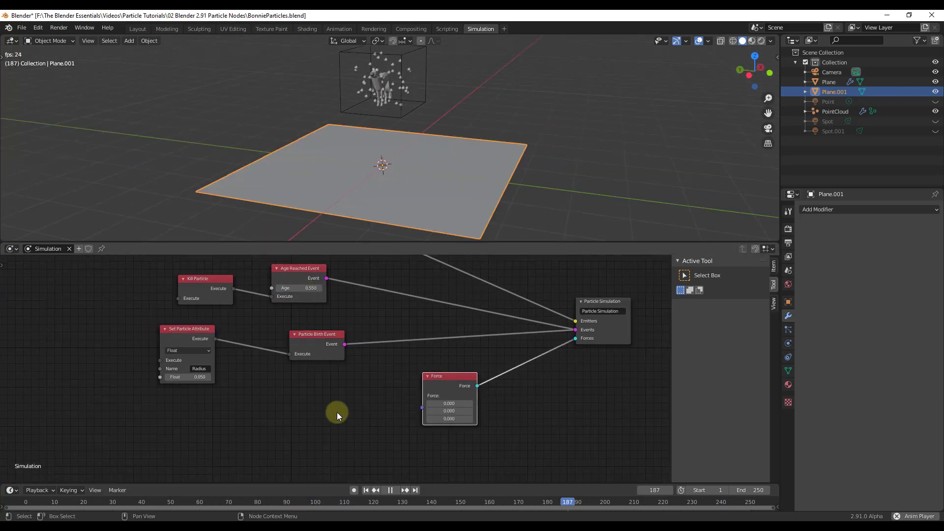
key("shift+a")
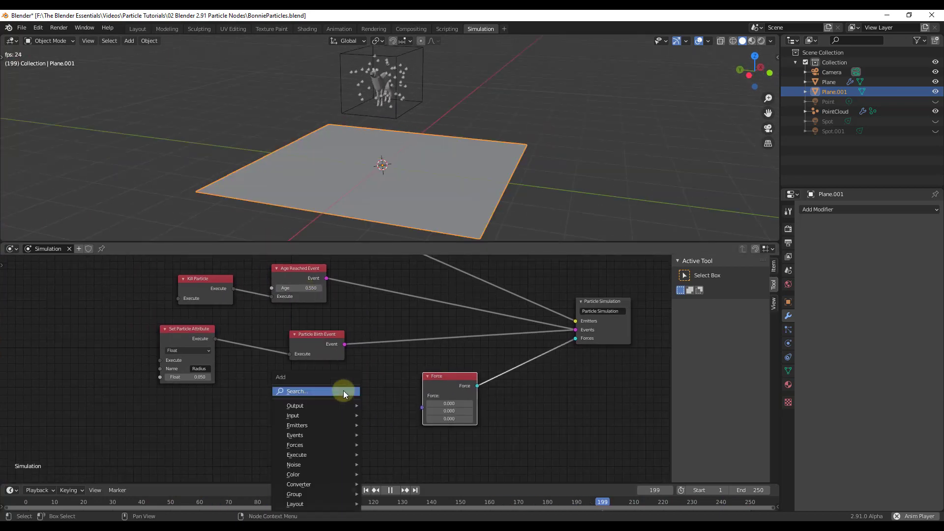
mouse_move(358, 414)
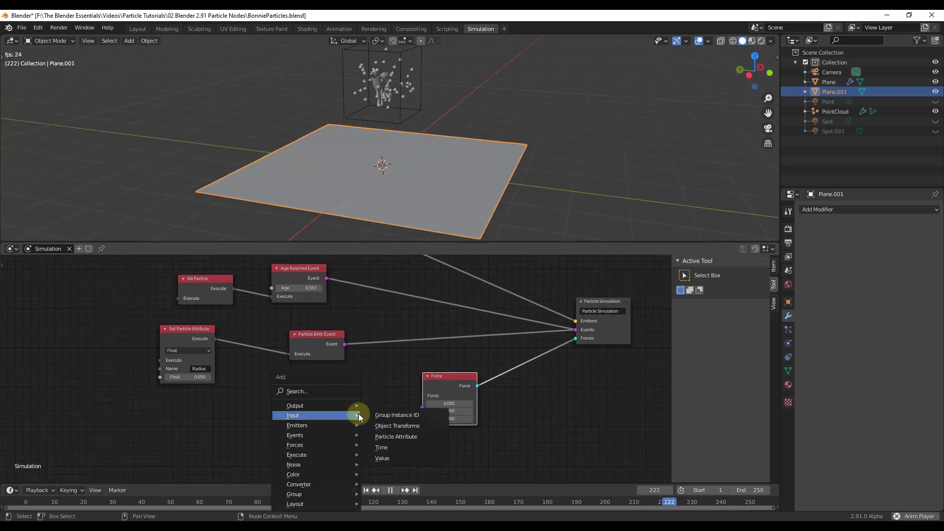
left_click(404, 426)
left_click_drag(348, 417, 423, 407)
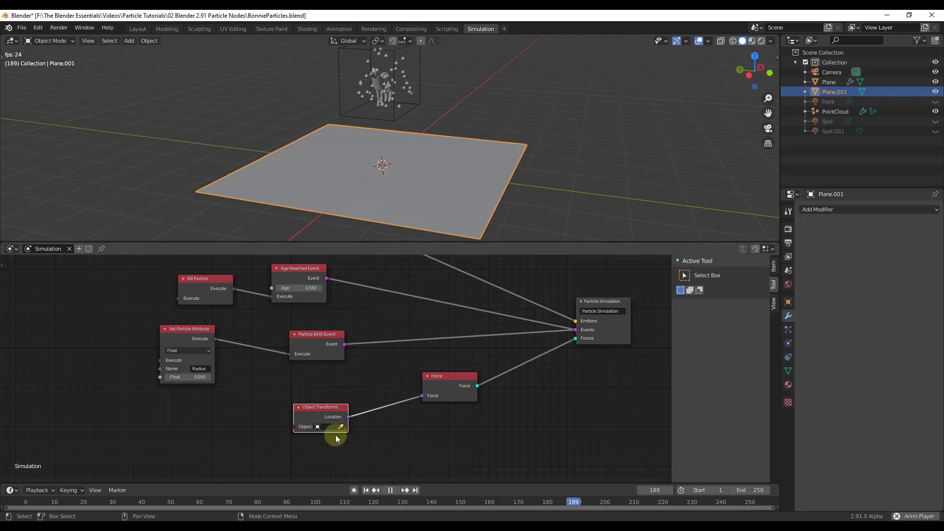
Step: Duplicate the dog model, offset the copy about -1.93 m along Y, and lower it to the floor plane
key("shift+a")
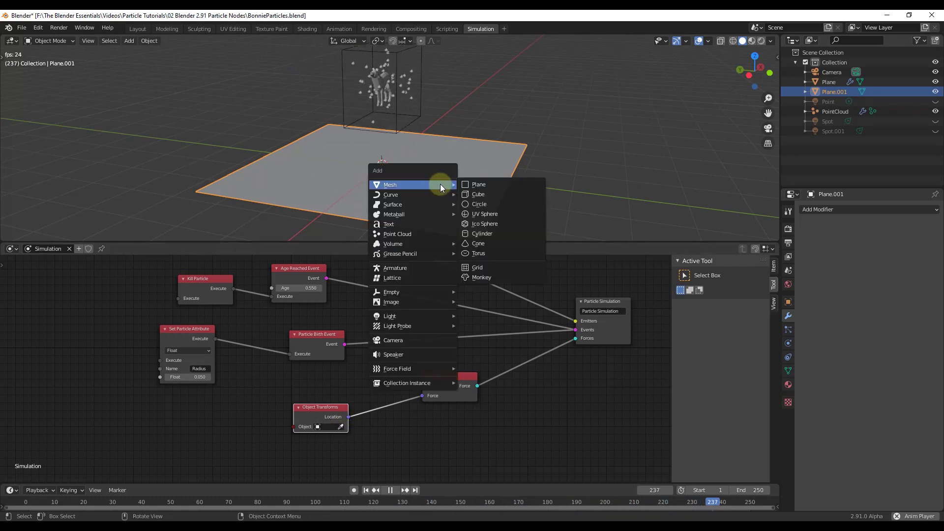
key("shift+d")
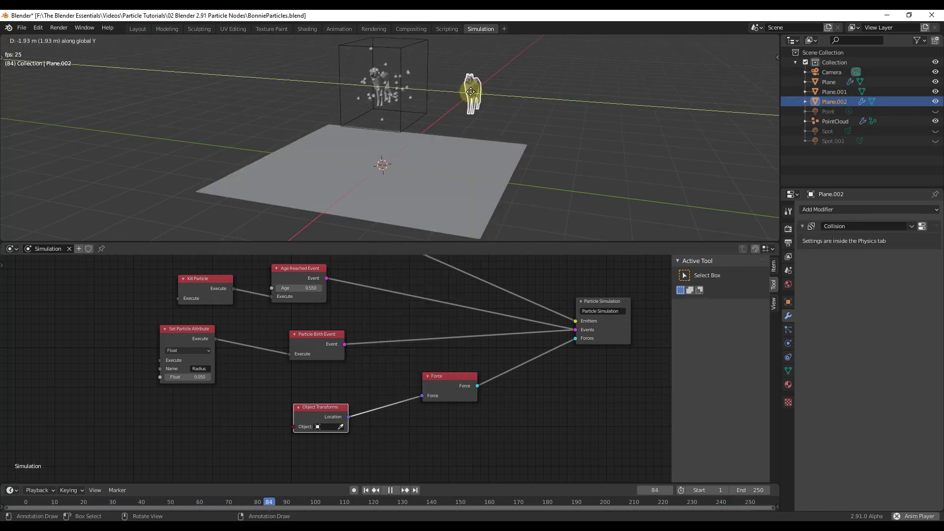
left_click(473, 91)
middle_click_drag(469, 124, 473, 89)
key("g")
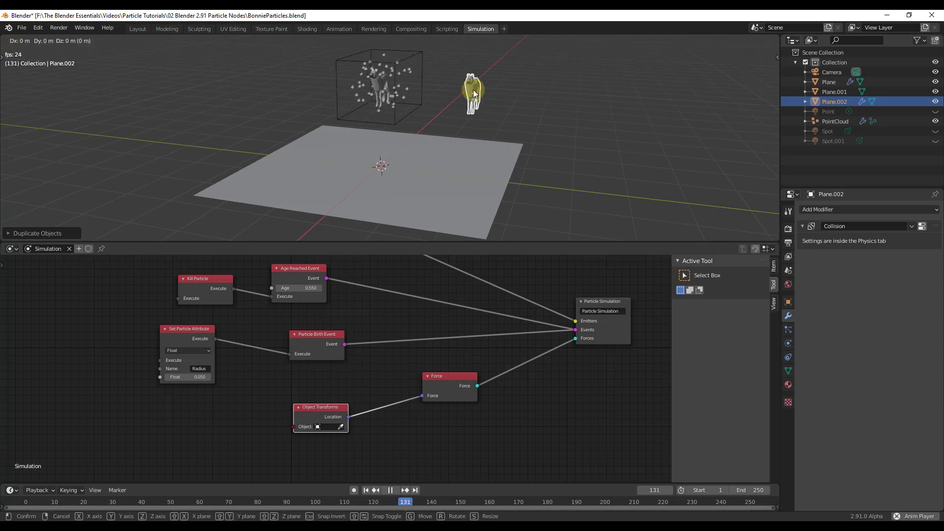
left_click(476, 156)
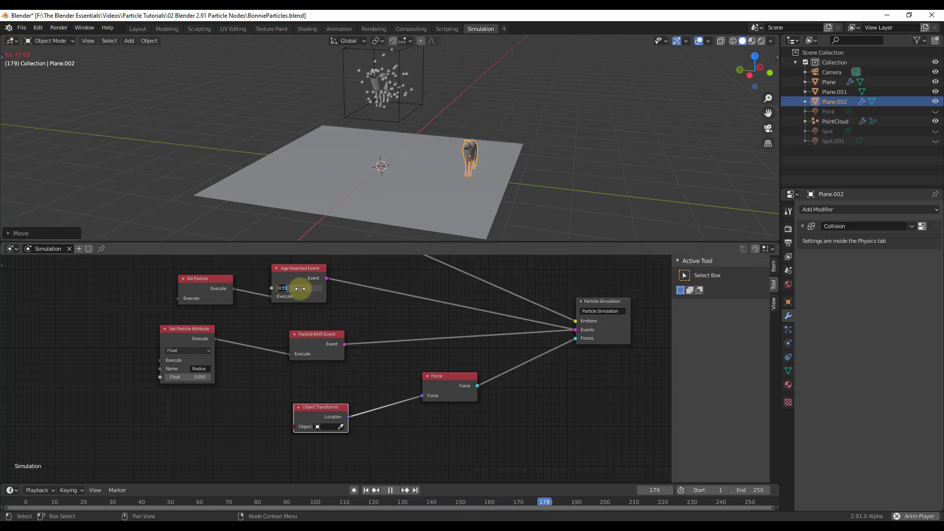
Step: Set the Age Reached Event's Age to 3 and pick the duplicated dog as the Object Transforms node's object
key("Return")
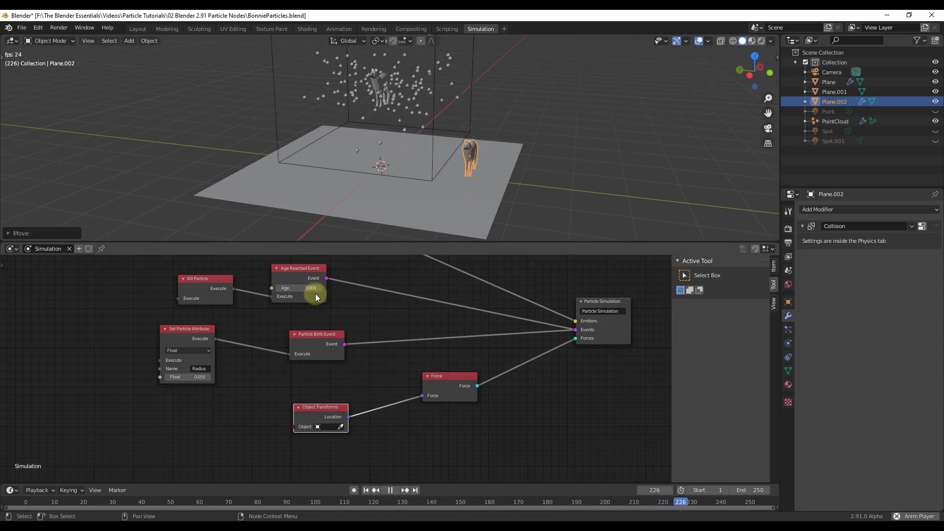
left_click(341, 428)
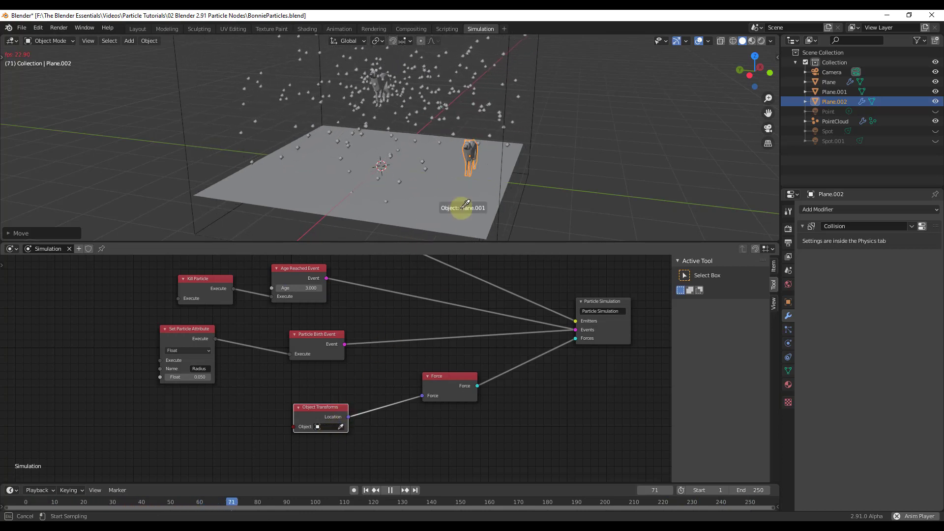
left_click(469, 152)
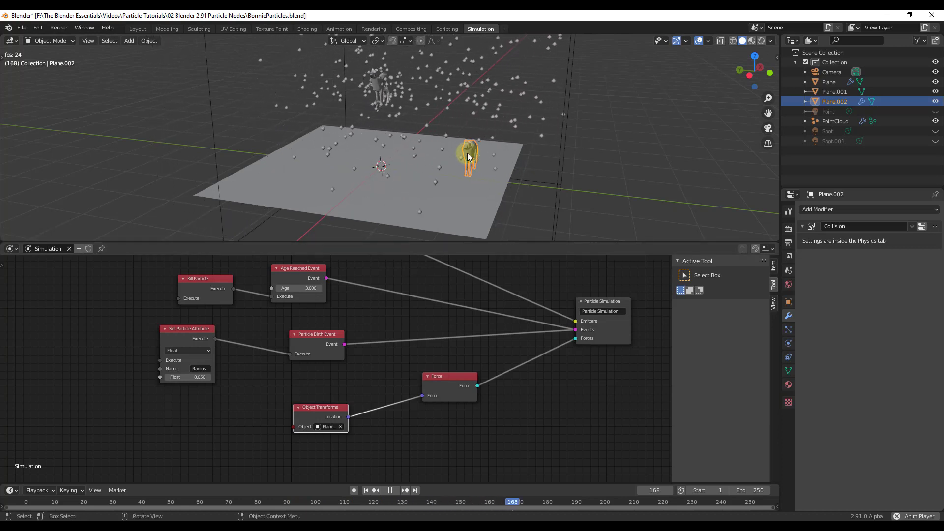
Step: Move the duplicated dog horizontally toward the near side of the floor with its Z position locked, and watch the particles respond
key("g")
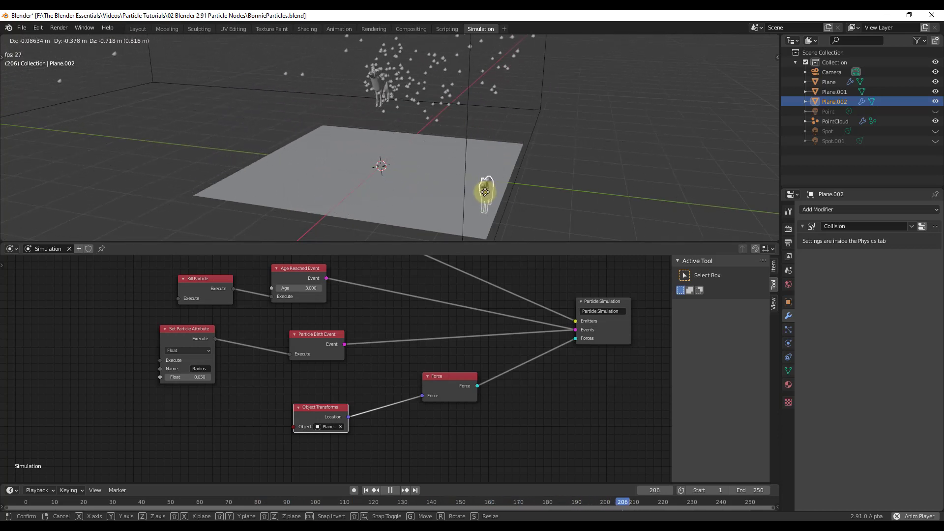
key("shift+z")
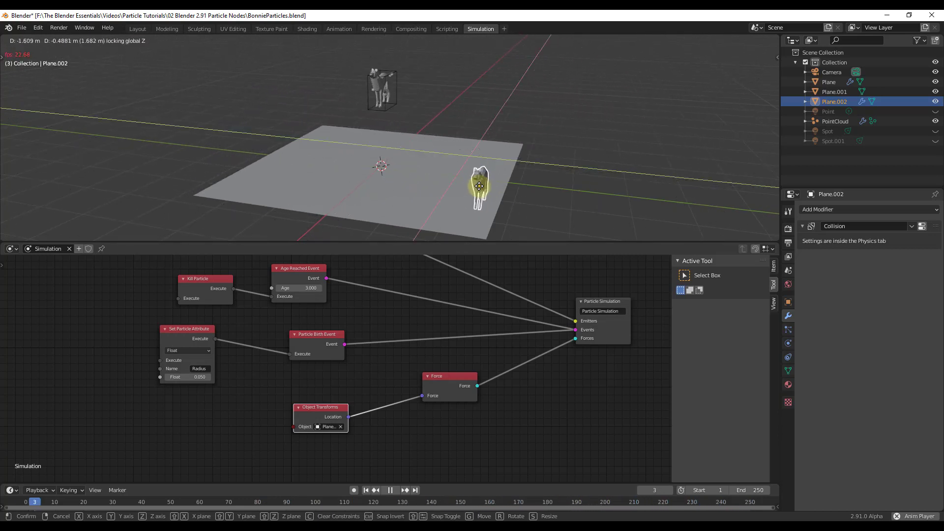
left_click(475, 185)
middle_click_drag(475, 185, 446, 164)
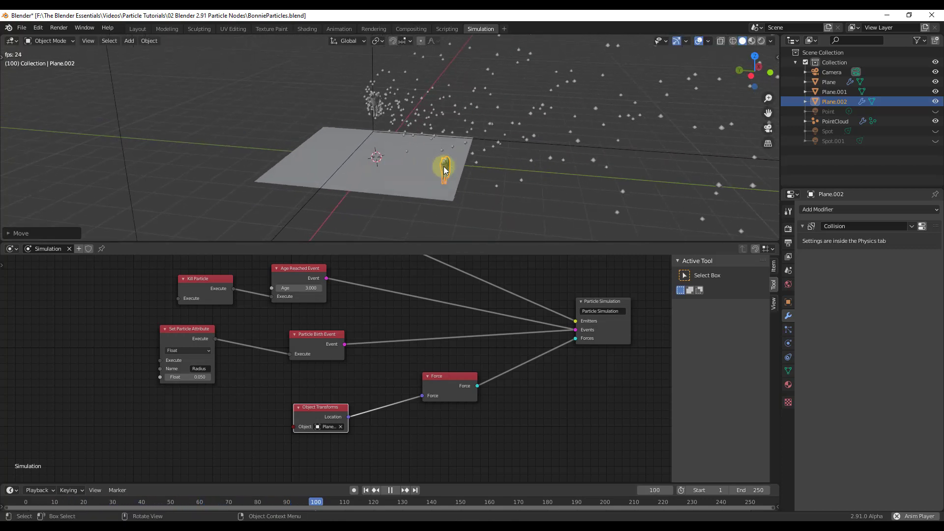
Step: Stop playback, return to frame 1 and keyframe the duplicated dog's X, Y and Z location
left_click(386, 493)
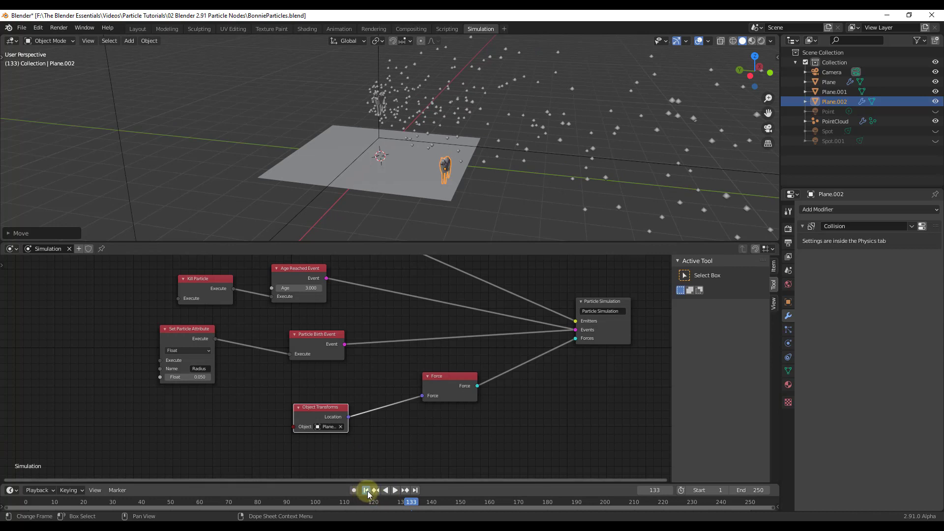
left_click(366, 490)
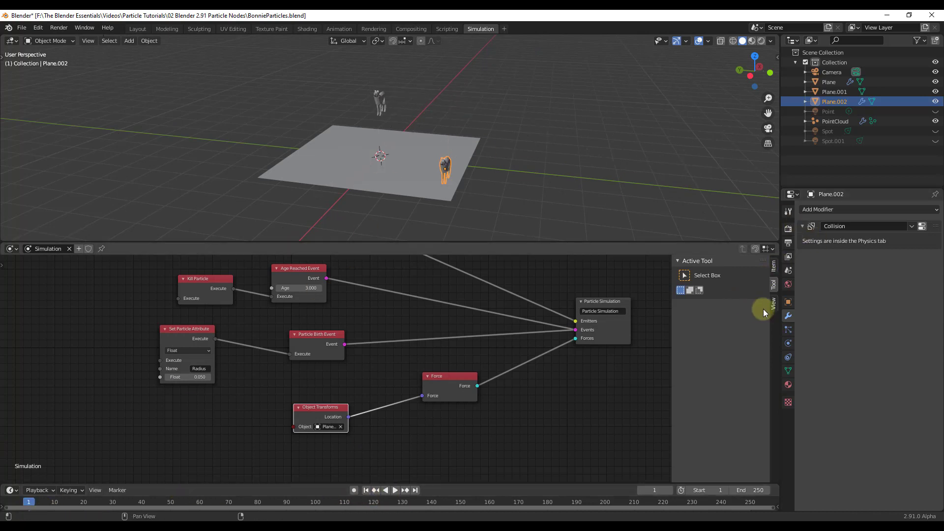
left_click(788, 303)
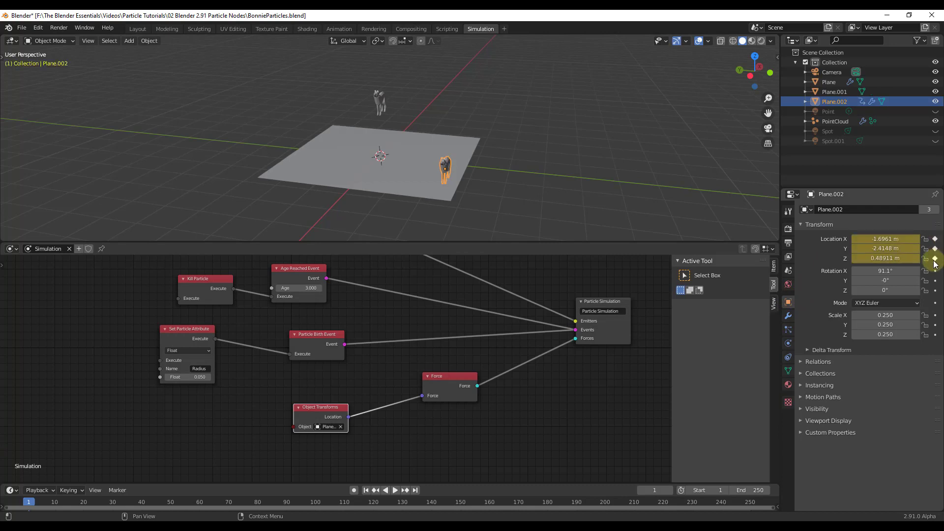
Step: Move the duplicated dog along Y to about 2.18 m at the opposite side of the floor, and return to frame 1
key("g")
key("y")
left_click(294, 152)
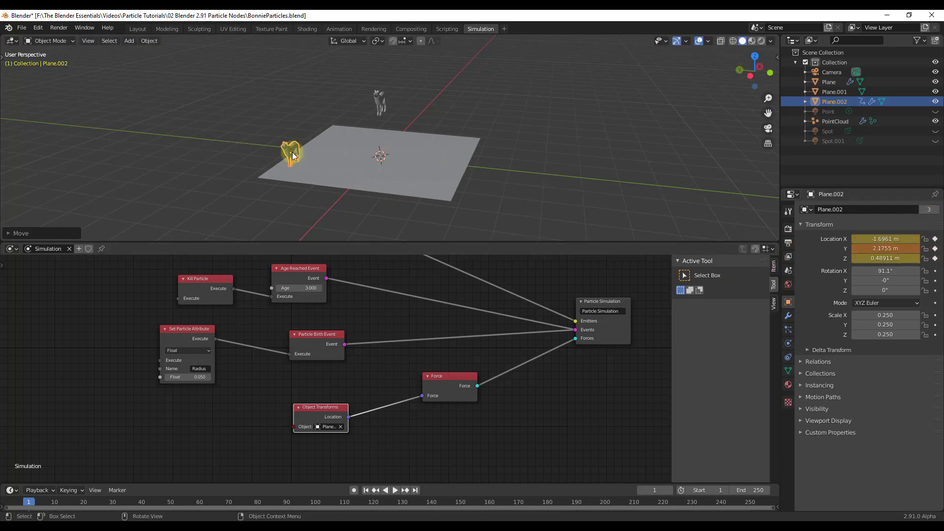
key("space")
left_click(26, 501)
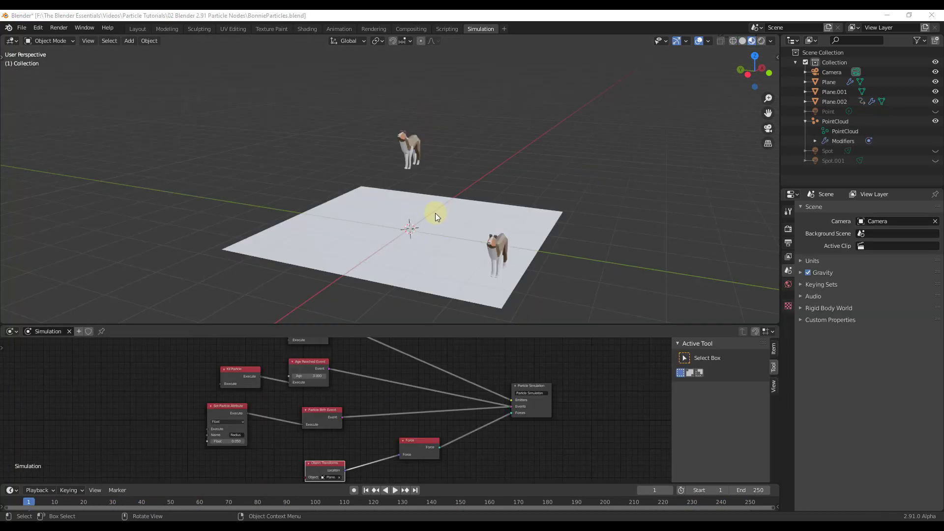
Step: Play the animation in Solid viewport shading to examine how the particles react to the moving dog, and pause it
scroll(435, 214, "up", 1)
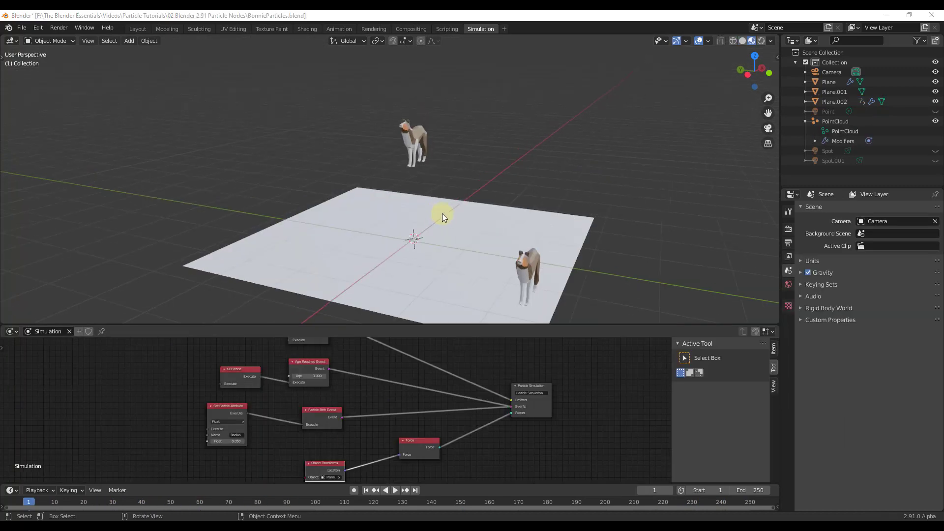
middle_click_drag(441, 214, 439, 201)
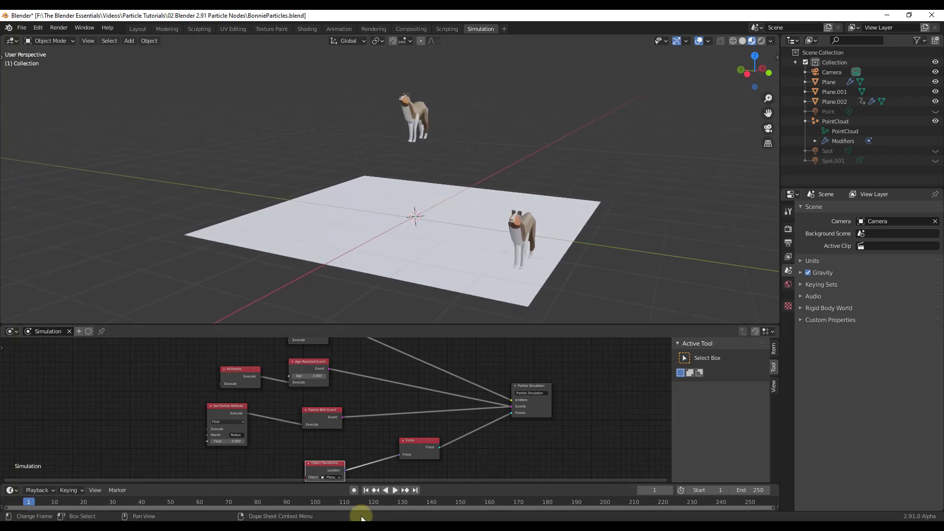
left_click(395, 491)
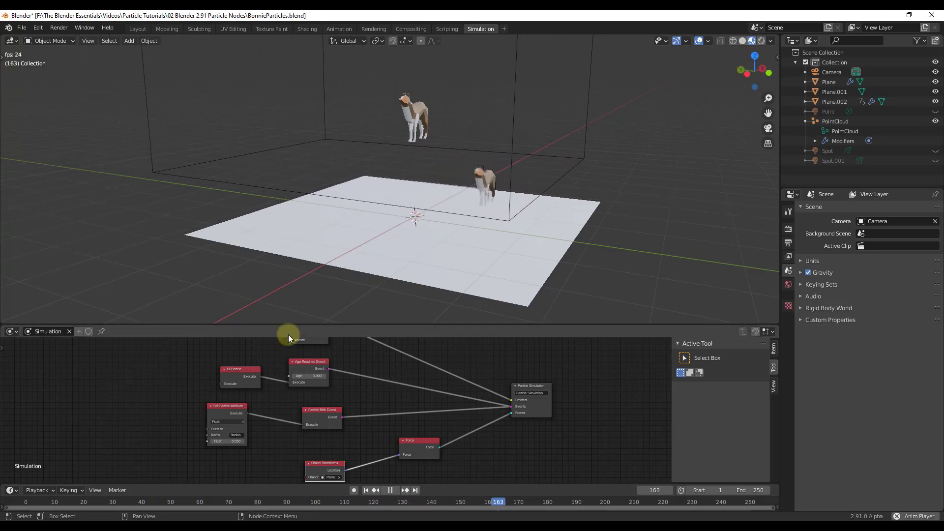
left_click(743, 40)
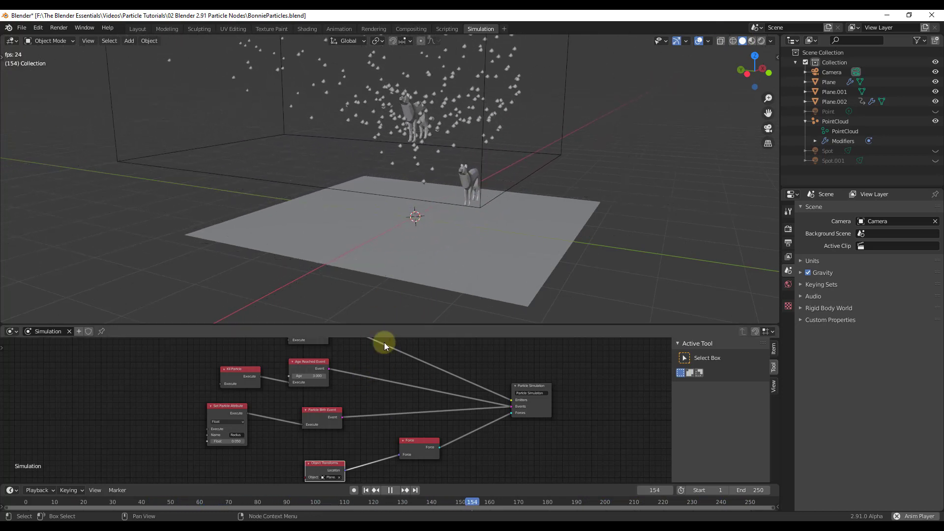
left_click(390, 490)
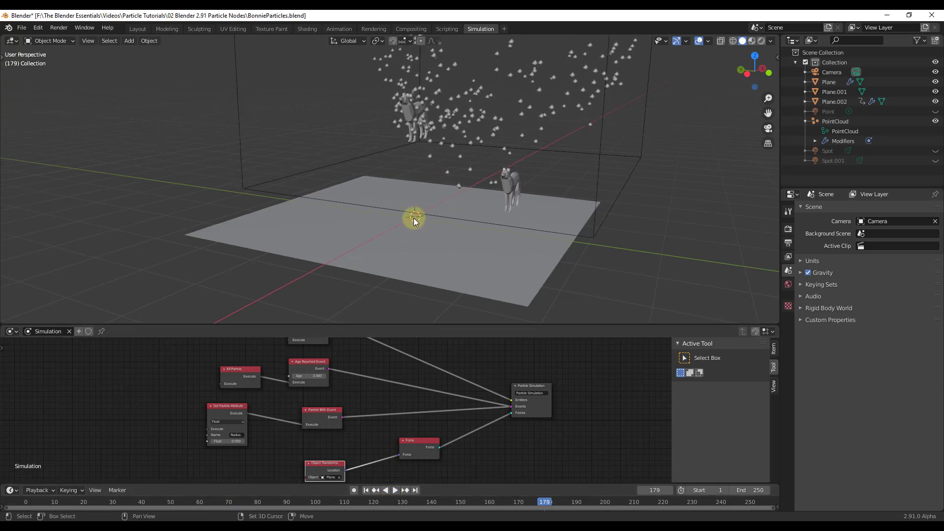
Step: Add a torus at the 3D cursor, scale it to about 0.16 and raise it to about 0.1 m above the floor
key("shift+a")
mouse_move(424, 221)
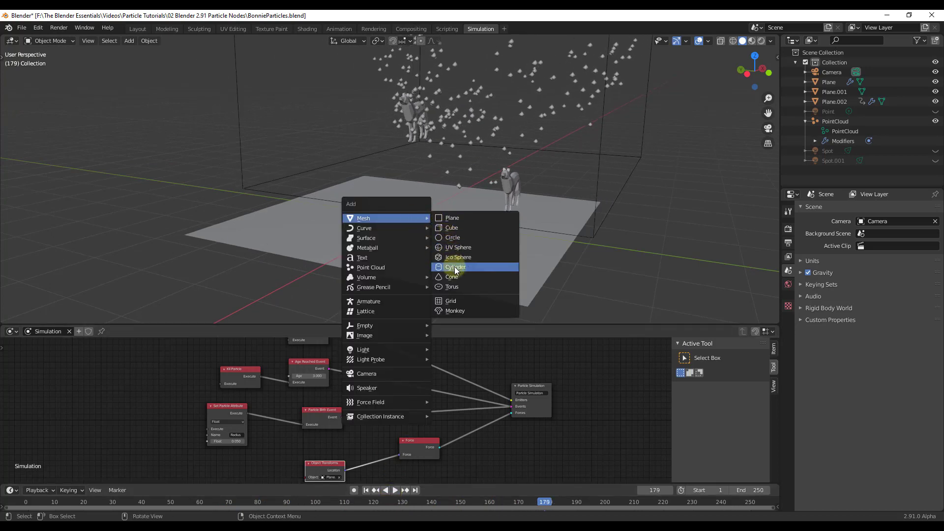
left_click(456, 288)
key("s")
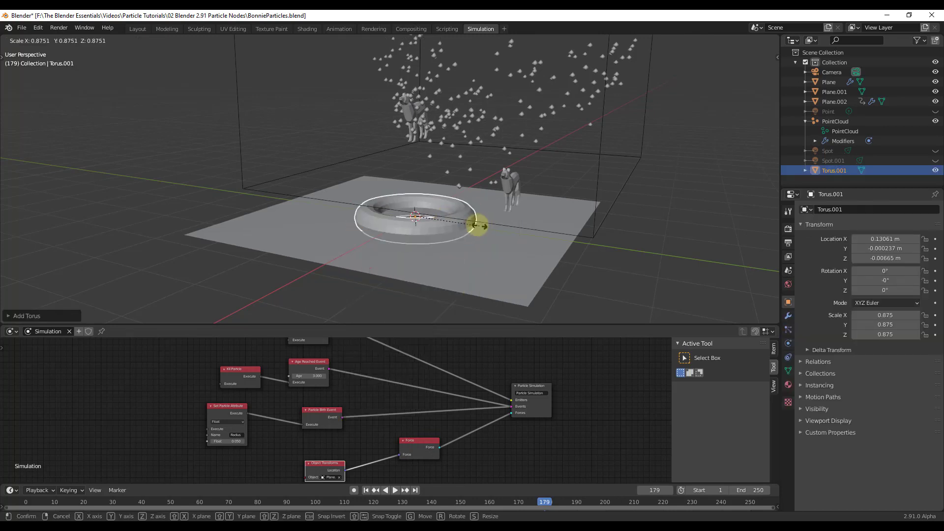
left_click(426, 220)
key("g")
key("z")
left_click(428, 213)
scroll(423, 214, "up", 3)
middle_click_drag(423, 213, 524, 243)
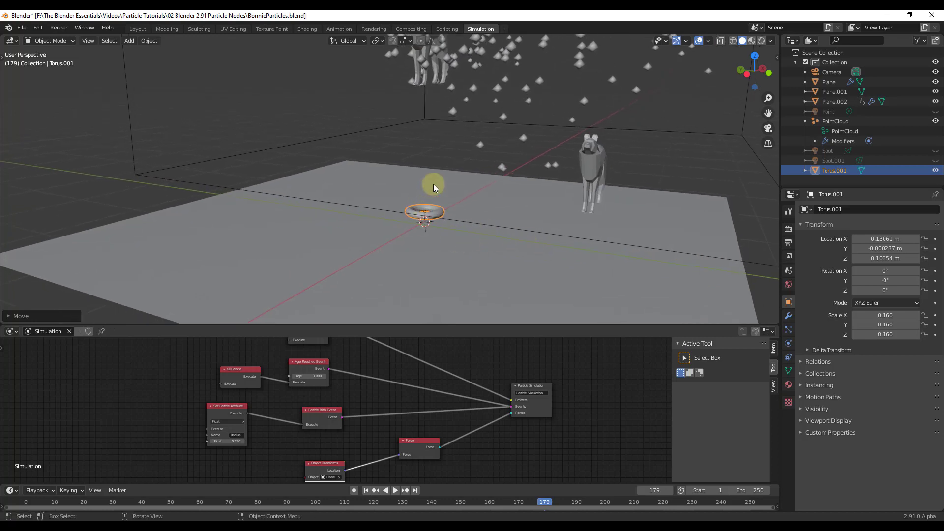
Step: Parent the torus to the PointCloud object using the Object parenting option
left_click(434, 216)
left_click(439, 213)
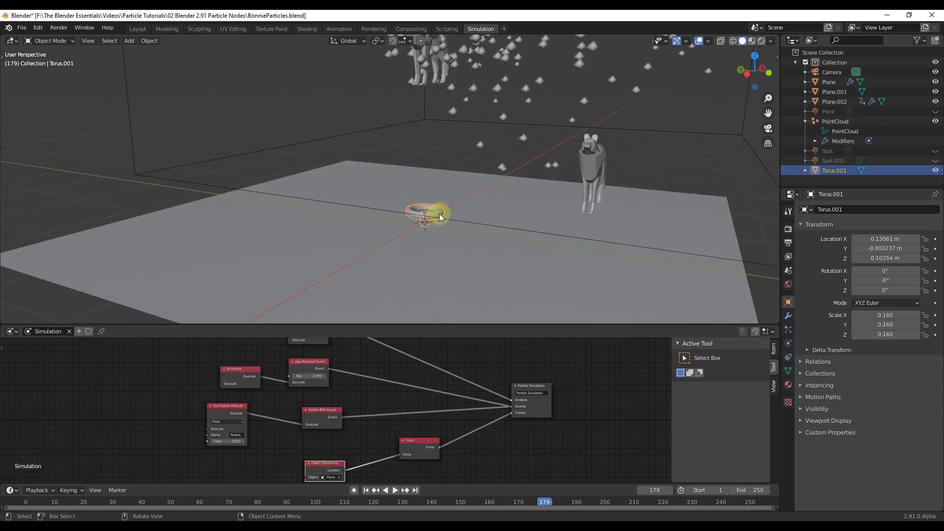
left_click(505, 118, "shift")
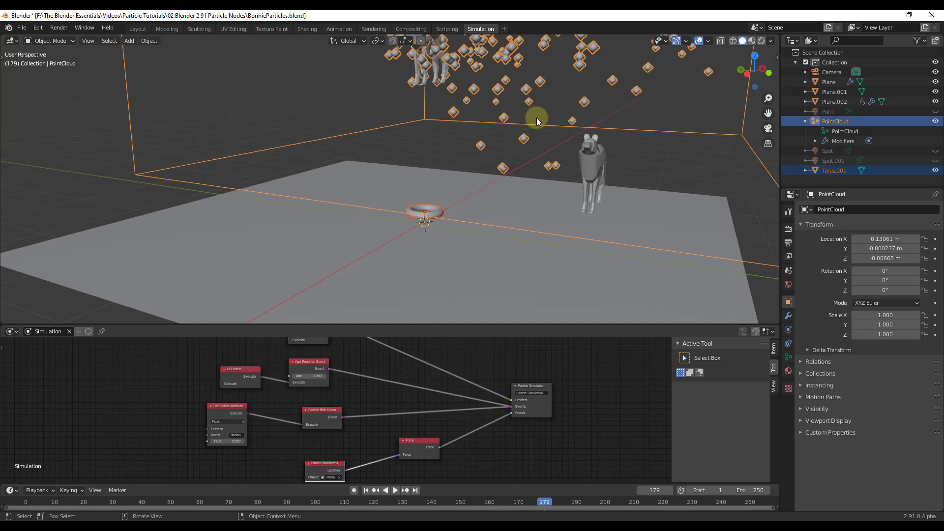
key("ctrl+p")
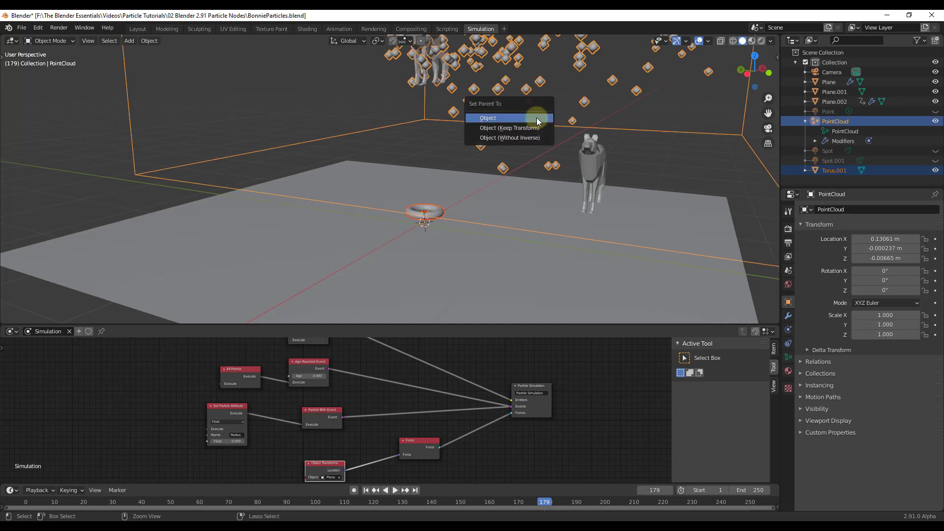
left_click(494, 119)
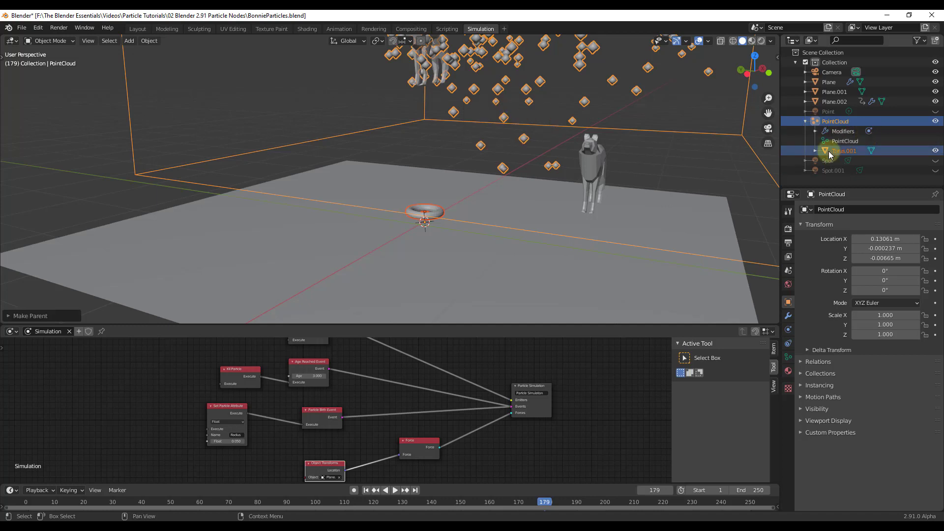
Step: Set the PointCloud's instancing to Points and inspect the torus instances on the particles up close
left_click(844, 141)
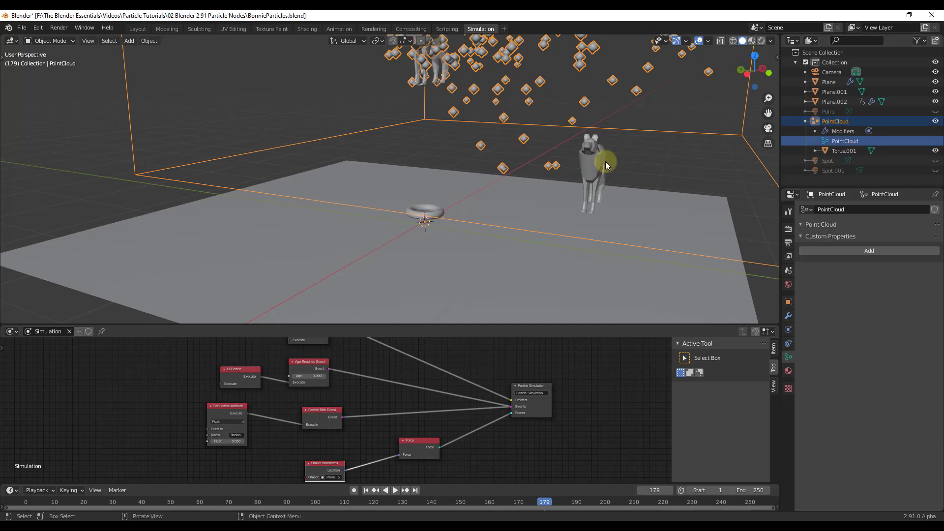
left_click(788, 303)
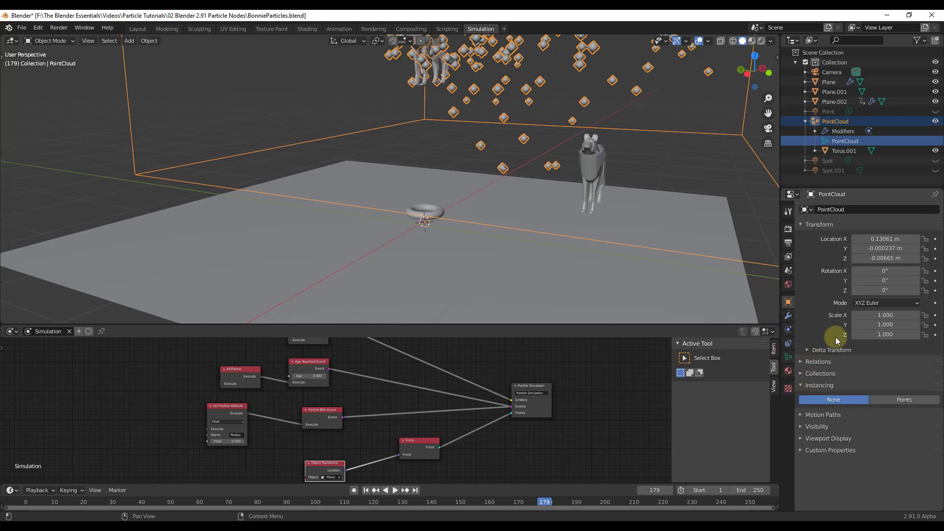
left_click(903, 399)
scroll(509, 163, "up", 2)
middle_click_drag(651, 131, 441, 196)
scroll(501, 216, "up", 2)
scroll(501, 214, "down", 4)
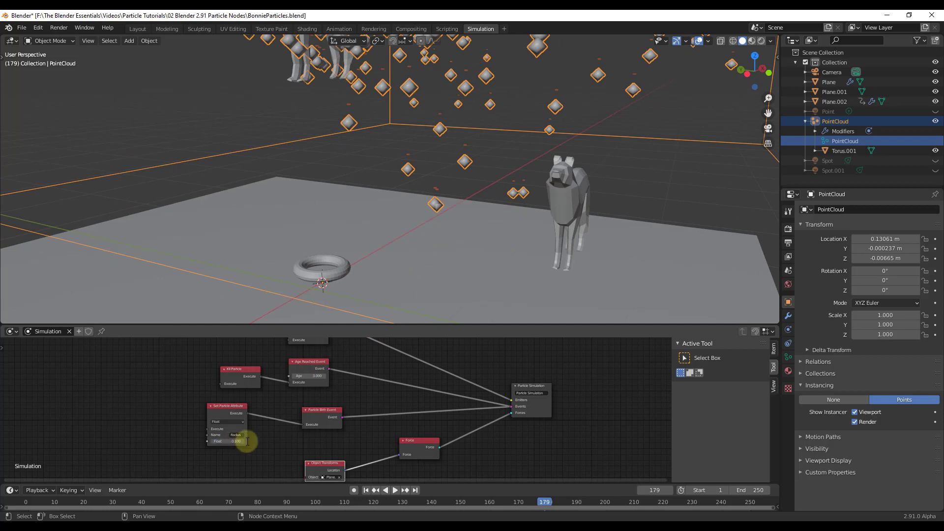
Step: Set the Radius attribute's float value to 0.1 in the Set Particle Attribute node and play the simulation from frame 1 to check it
left_click(366, 489)
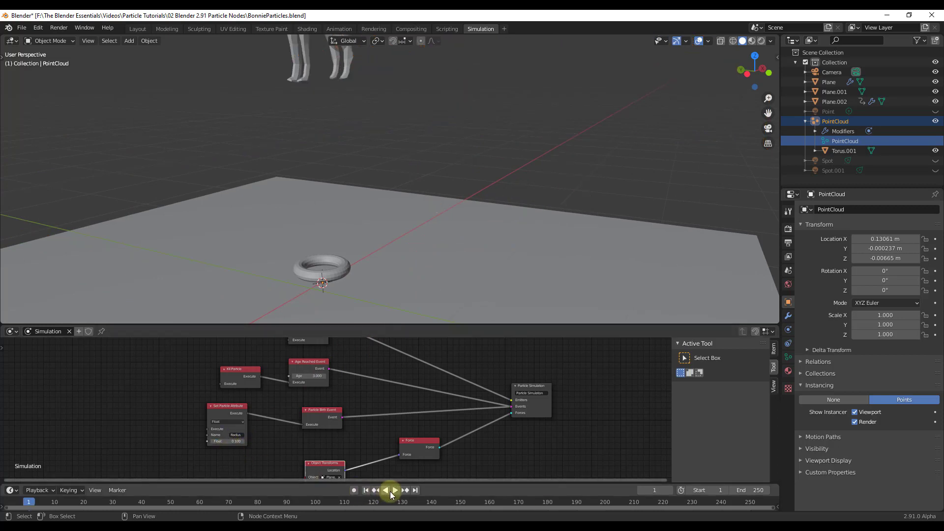
left_click(392, 491)
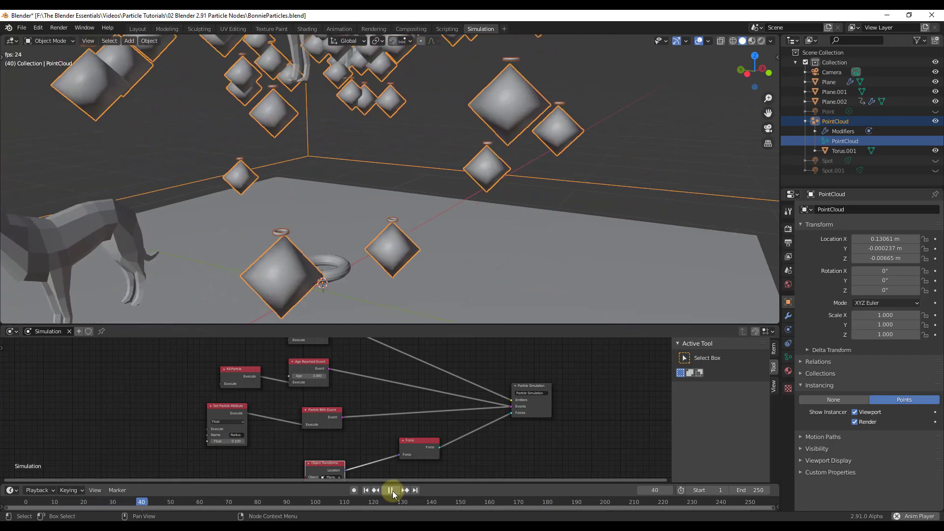
left_click(391, 490)
mouse_move(353, 246)
middle_mouse_down()
mouse_move(355, 259)
mouse_move(368, 240)
middle_mouse_up()
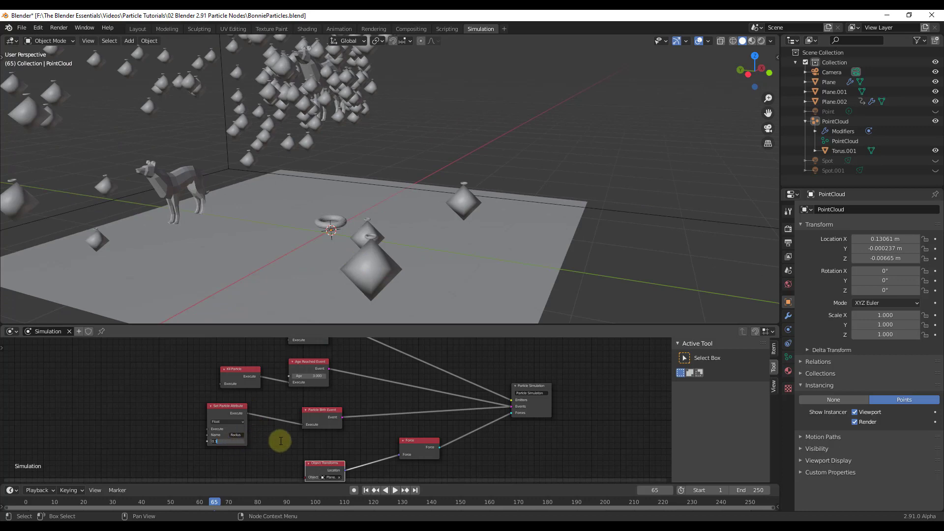
key("Return")
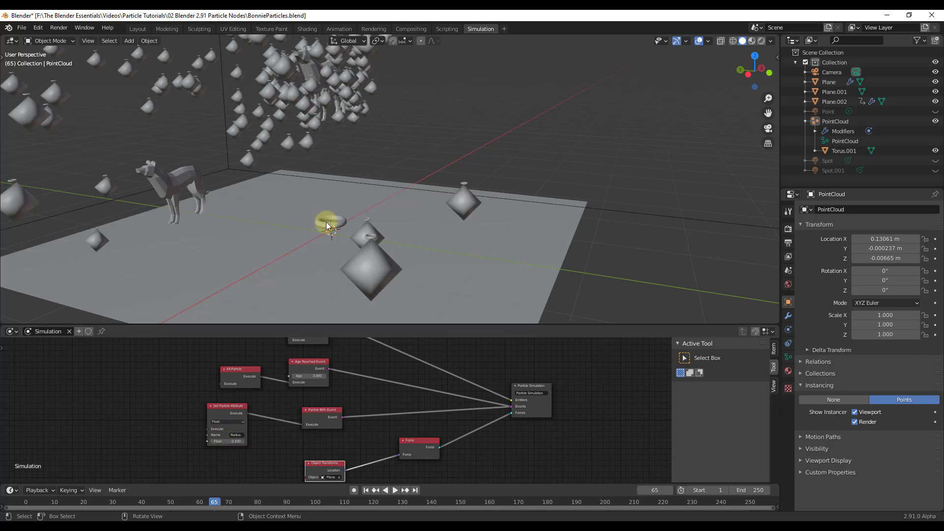
Step: Scale the torus up to about 0.76 and replay the simulation from frame 1
left_click(323, 228)
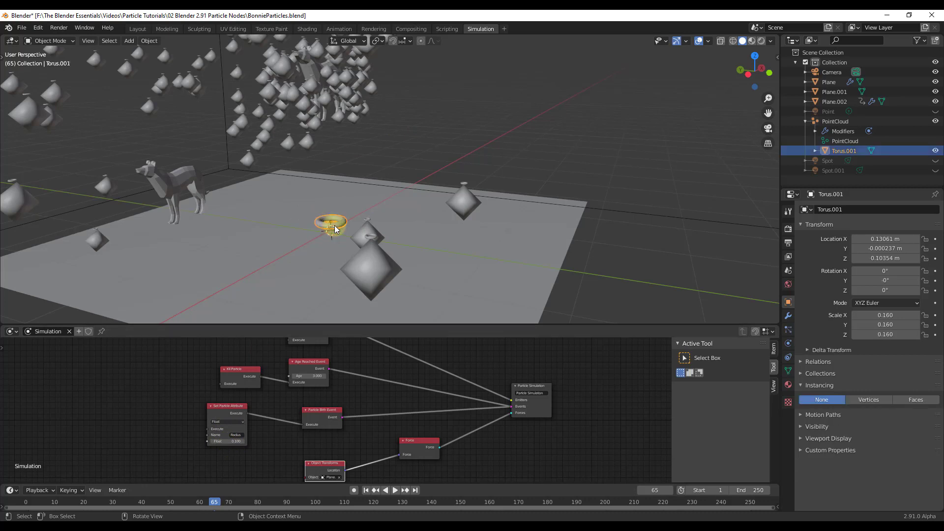
key("s")
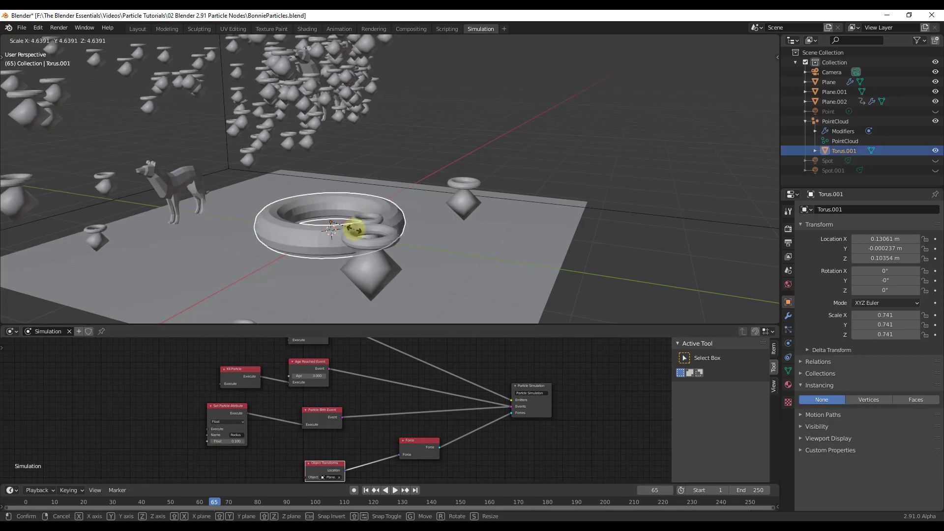
left_click(358, 227)
left_click(365, 490)
scroll(437, 188, "down", 4)
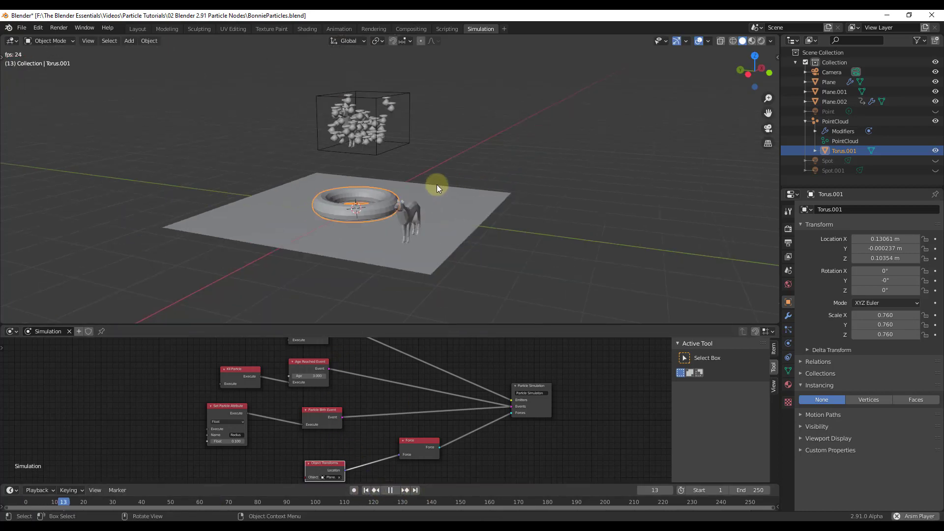
scroll(395, 152, "down", 1)
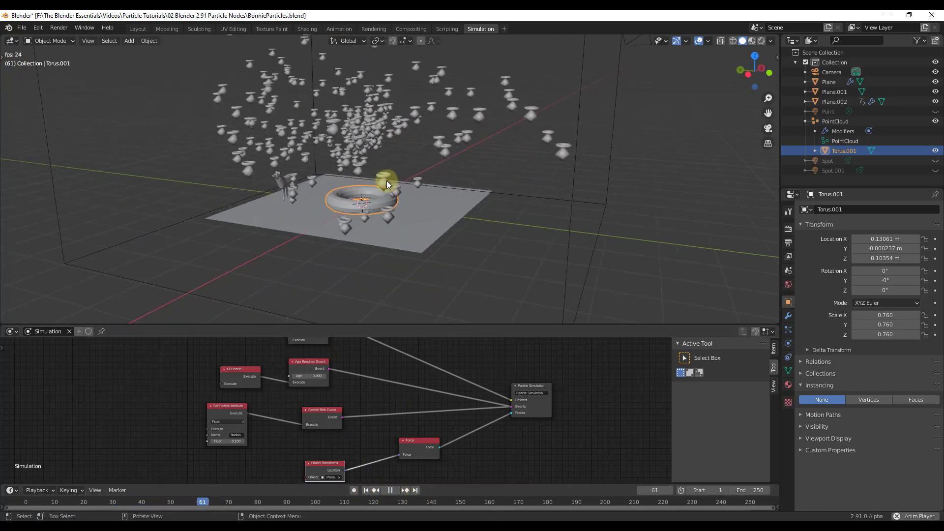
Step: Move the torus to about X 0.07 m, Y 0.08 m, Z 0 m while playback runs, and examine the instances from several angles
key("g")
left_click(362, 154)
middle_click_drag(362, 155, 712, 205)
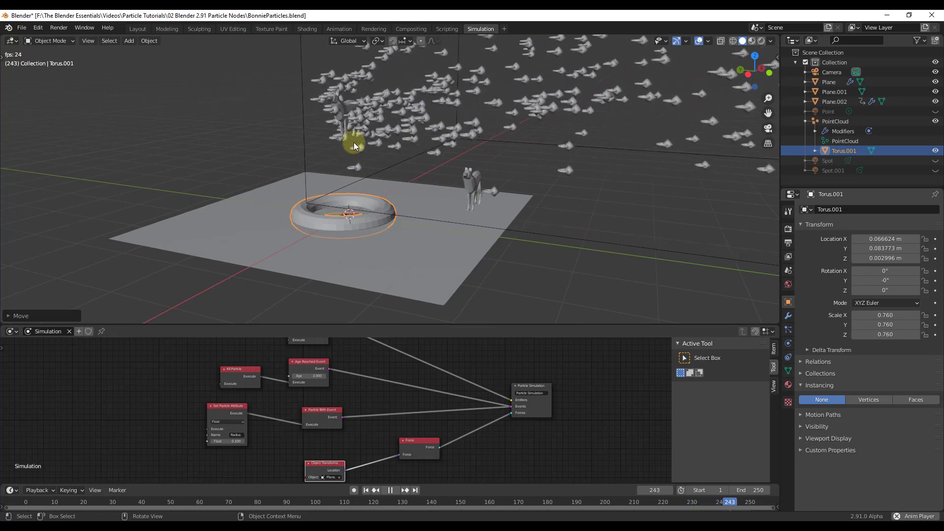
scroll(353, 143, "up", 2)
middle_click_drag(385, 167, 394, 279)
Step: Switch the viewport to Rendered shading, add a point light at the 3D cursor and raise it to about 1.25 m along Z
left_click(761, 42)
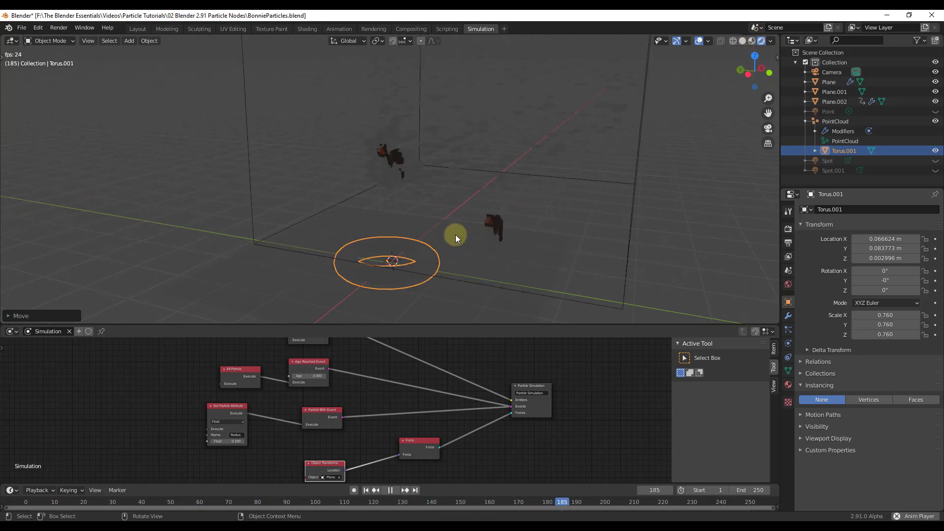
key("shift+a")
mouse_move(414, 368)
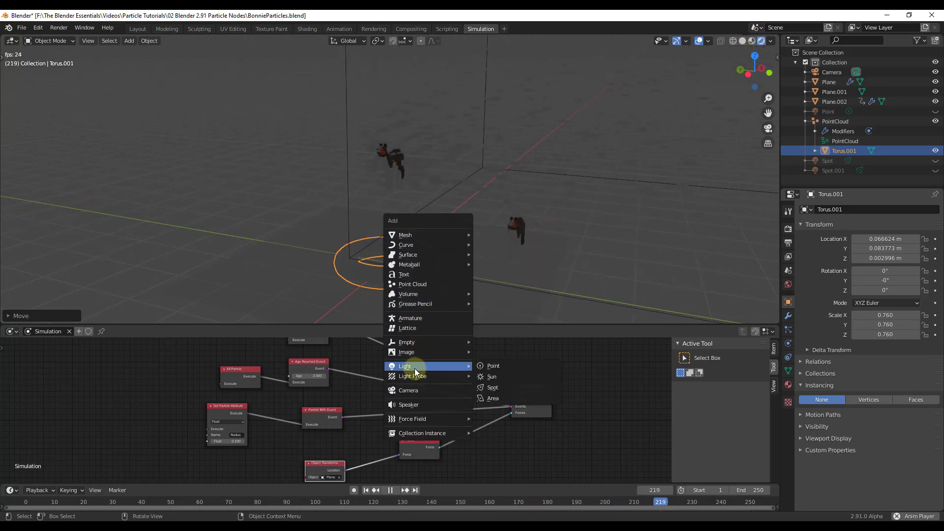
left_click(493, 367)
key("g")
key("z")
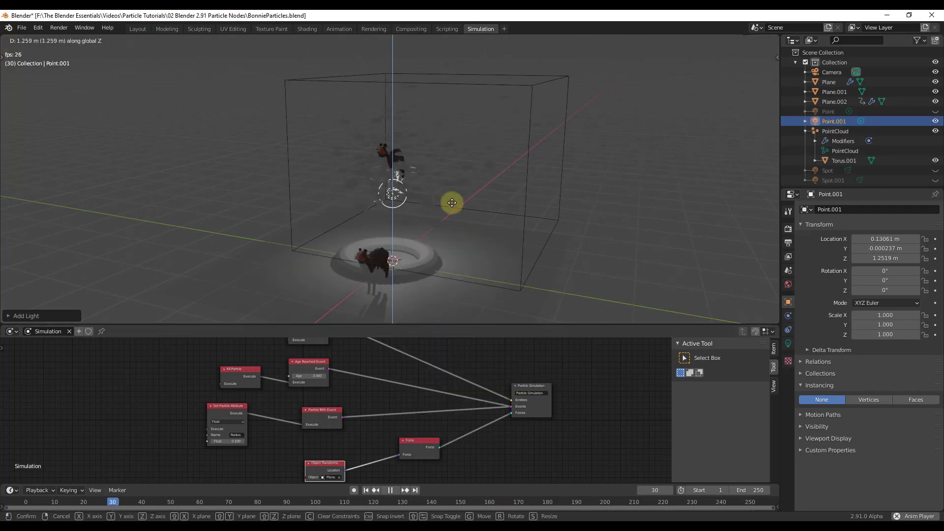
left_click(452, 203)
Step: Set the new point light's power to 250 W
left_click(788, 344)
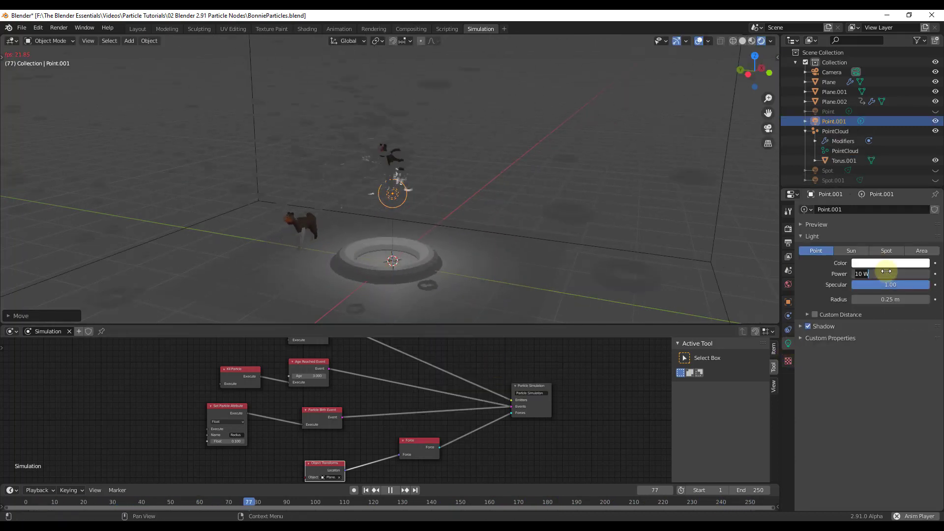
left_click(885, 270)
type("250")
key("Return")
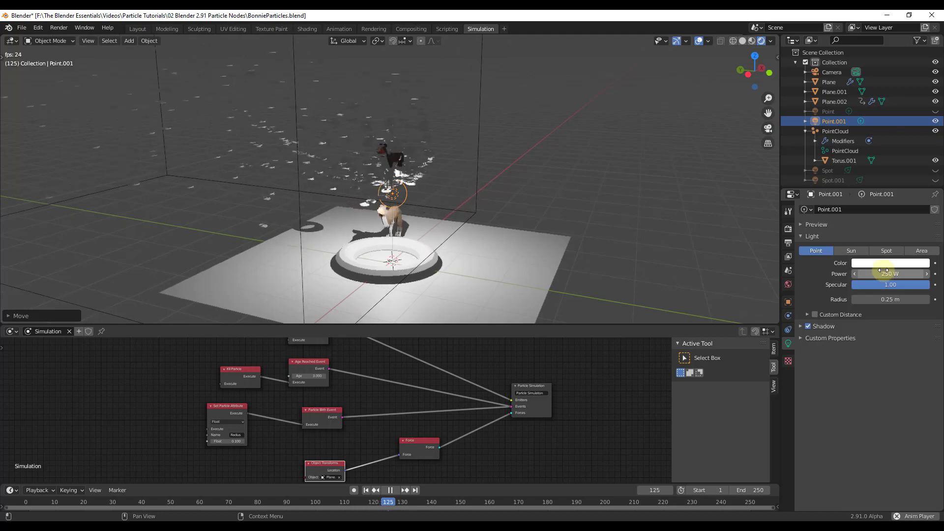
Step: Raise the point light about 1.1 m further along Z and shift it along negative Y, pausing the animation to finish
key("g")
key("z")
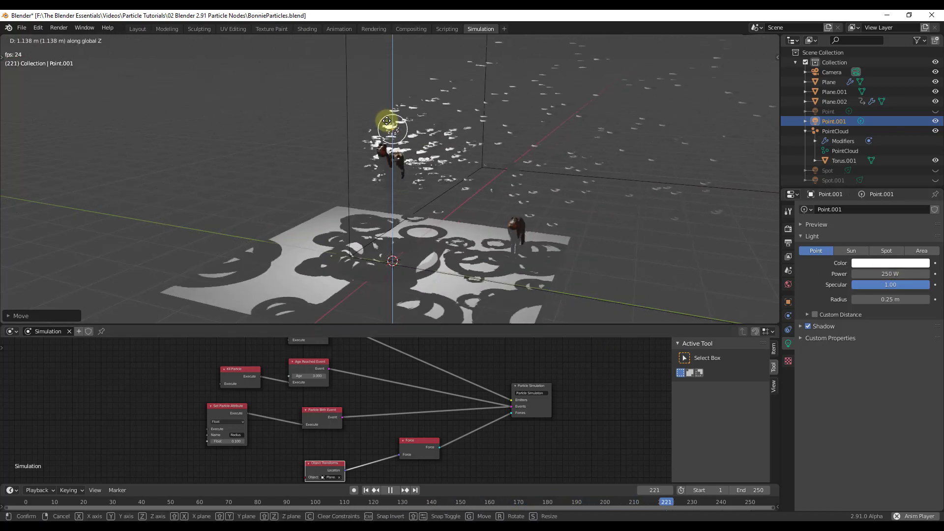
left_click(388, 150)
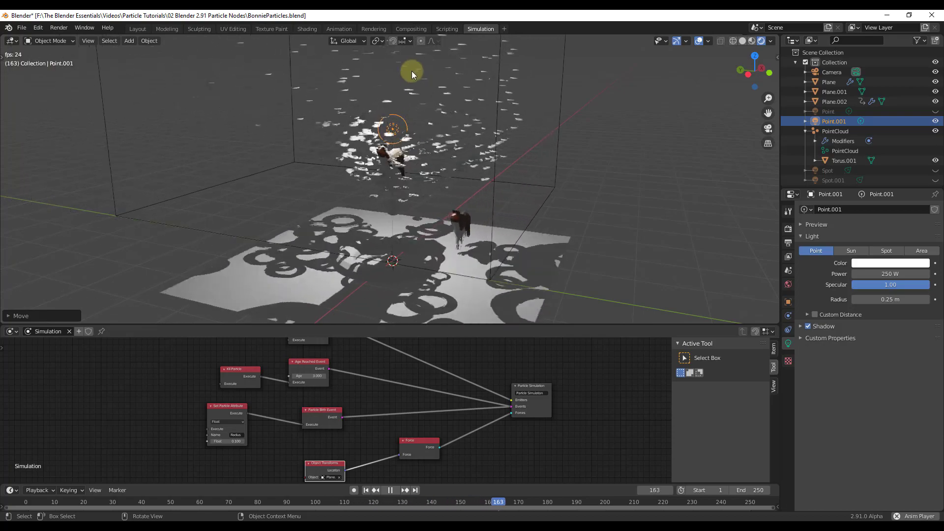
key("g")
key("y")
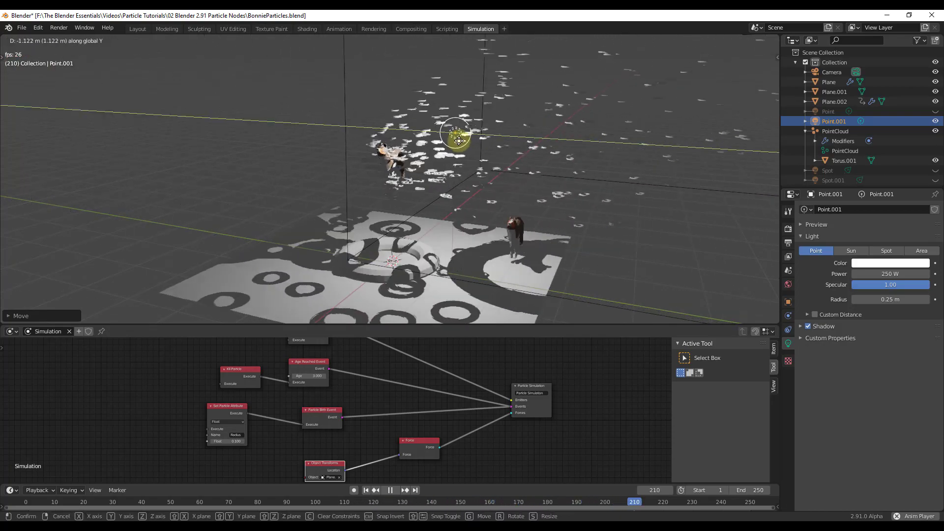
left_click(471, 142)
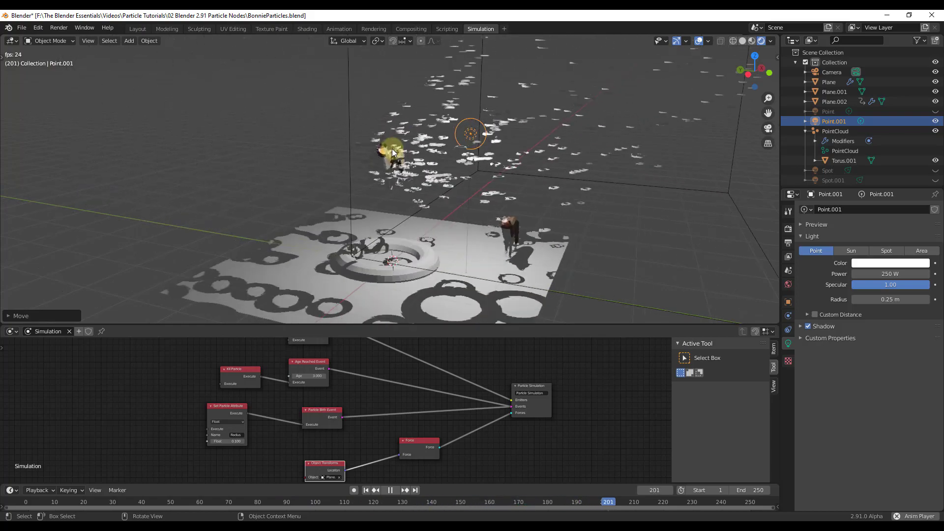
left_click(387, 491)
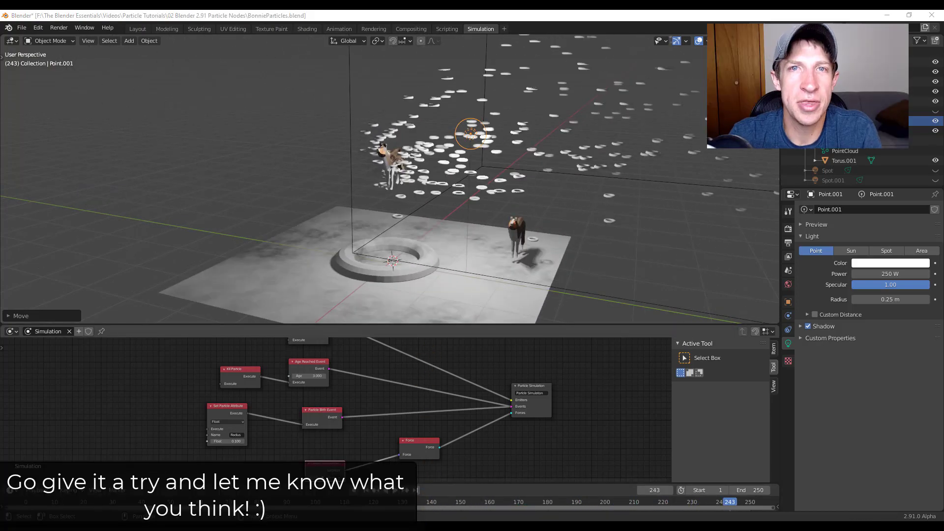